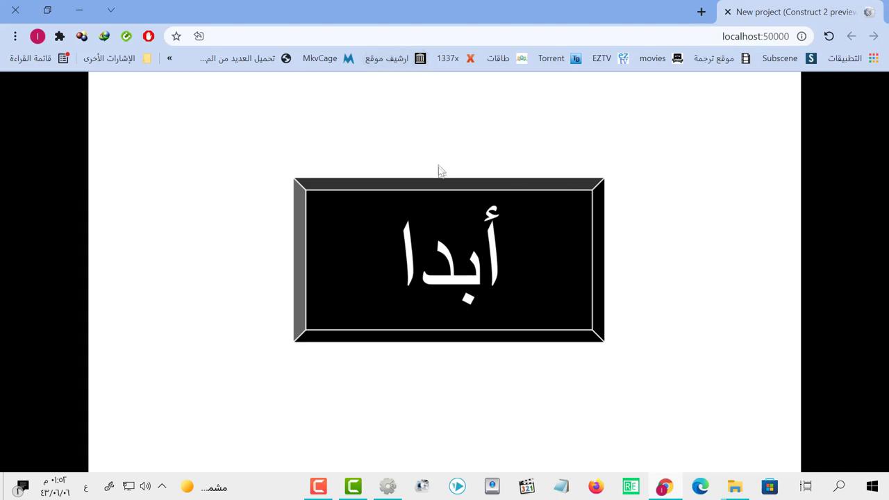
# Start the game with the أبدا button, then walk the character left and right and jump toward the door
pyautogui.click(449, 244)
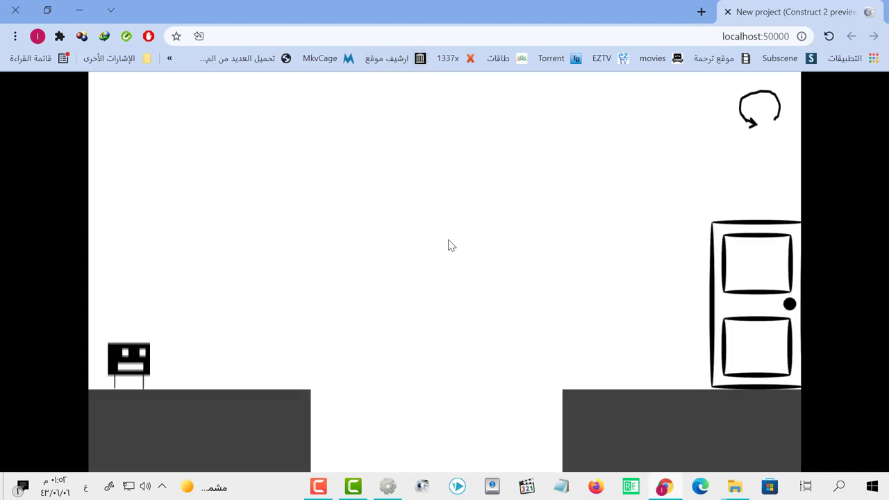
pyautogui.press('Right')
pyautogui.press('Left')
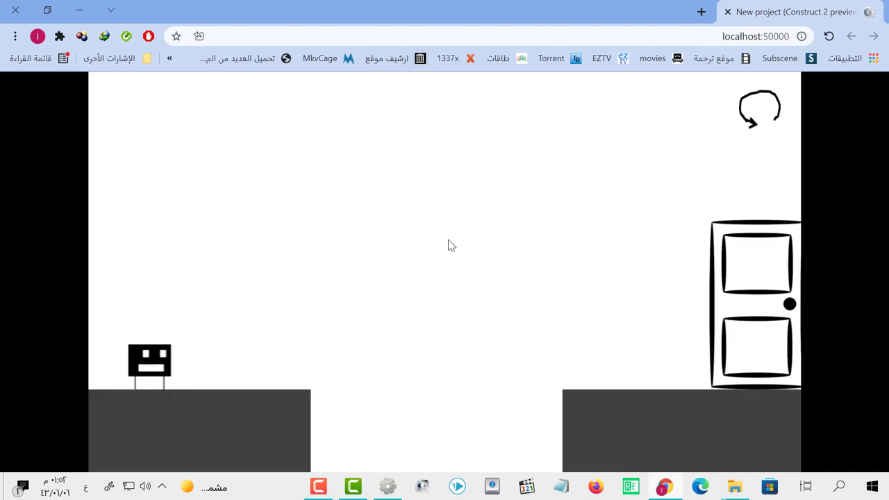
pyautogui.press('Right')
pyautogui.press('Up')
pyautogui.press('Right')
pyautogui.press('Left')
pyautogui.press('Right')
pyautogui.press('Right')
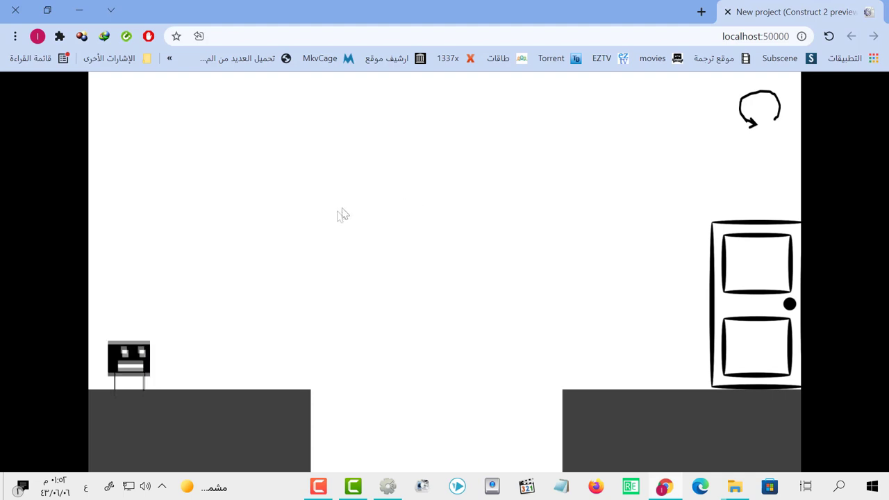
pyautogui.press('Right')
pyautogui.press('Up')
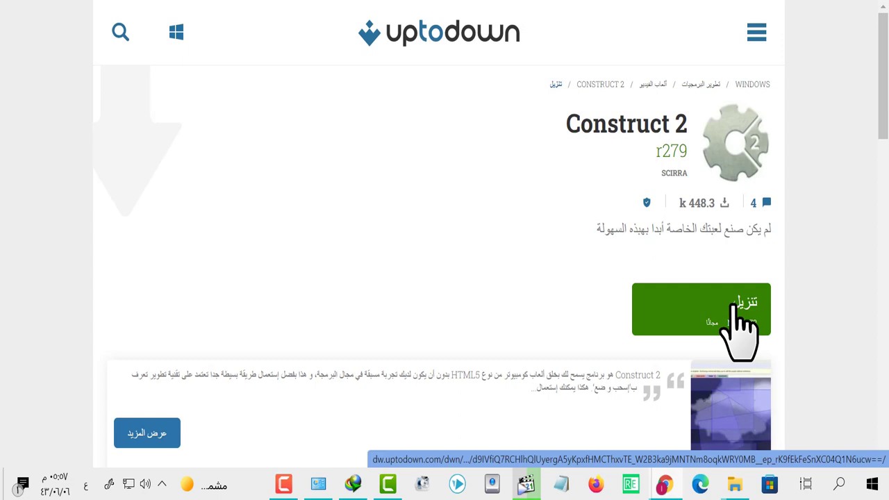
# Download the construct-2-r279_2.exe installer from Uptodown and run it
pyautogui.click(735, 303)
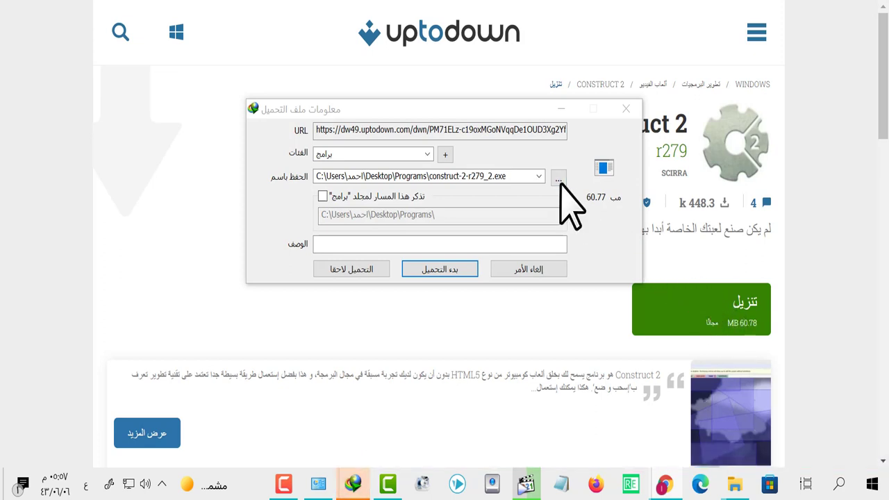
pyautogui.click(451, 271)
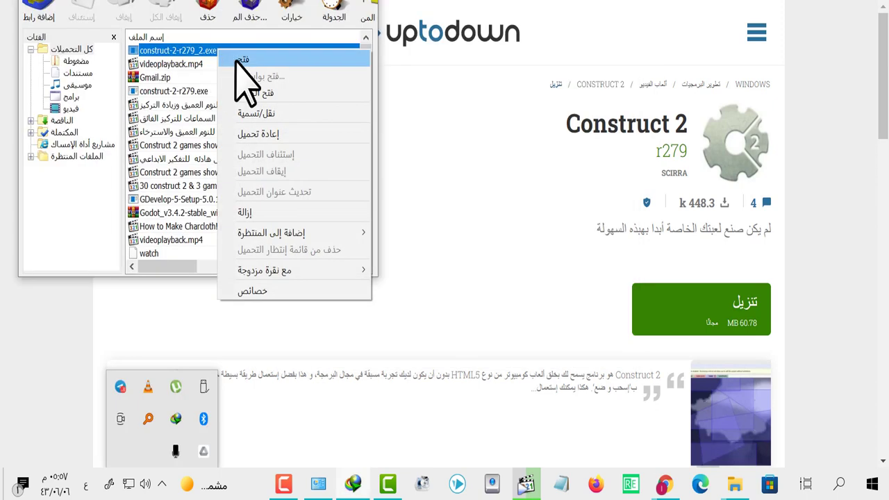
pyautogui.click(240, 84)
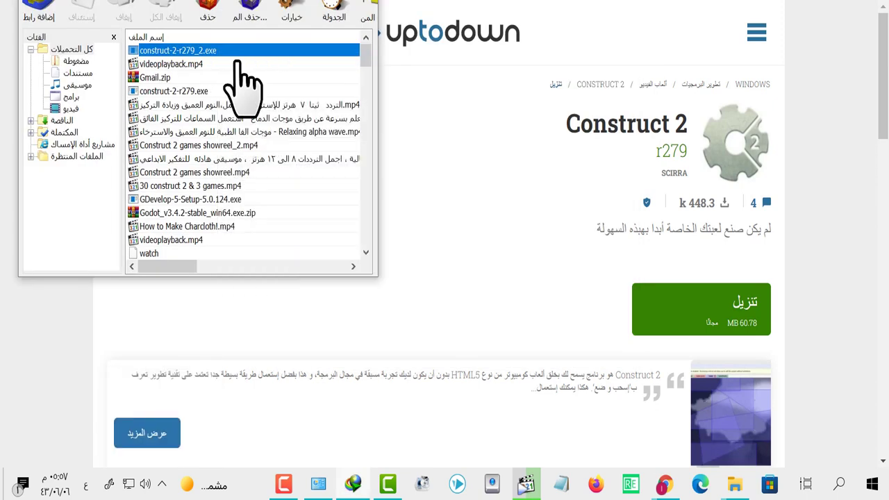
pyautogui.doubleClick(238, 54)
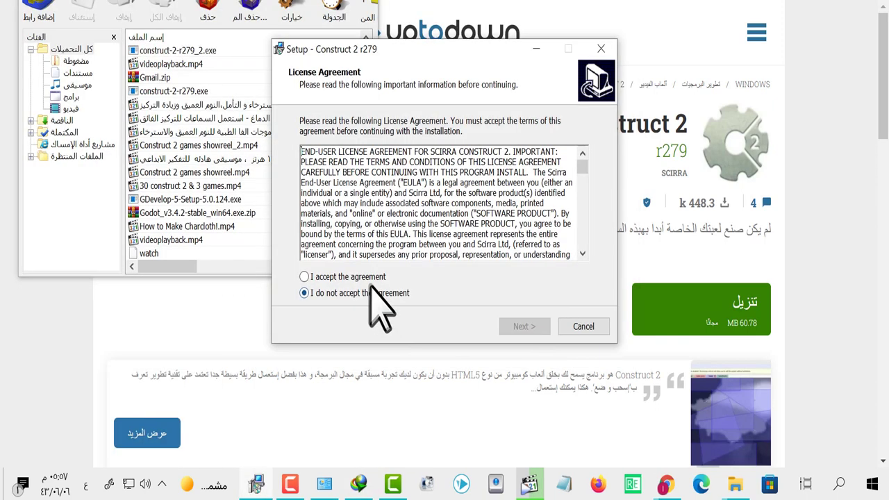
# Accept the licence, keep the default folder and auto-detect install type, install, and finish with Construct 2 launching
pyautogui.click(361, 276)
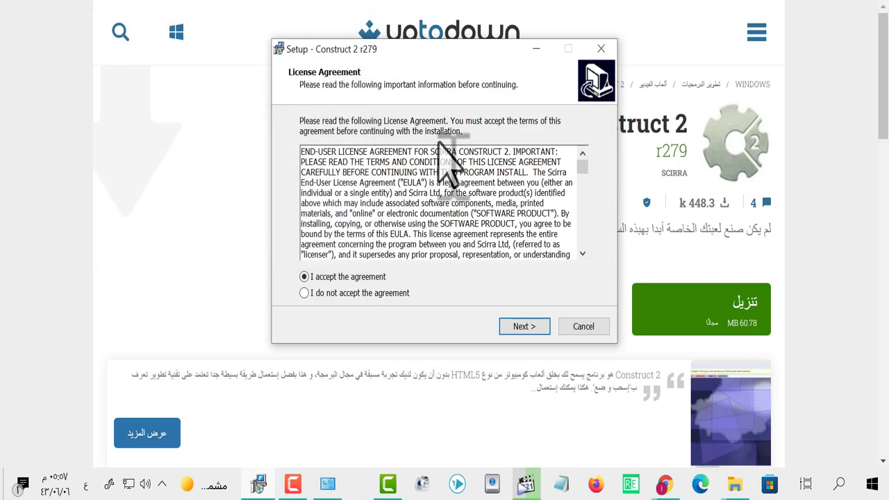
pyautogui.click(538, 324)
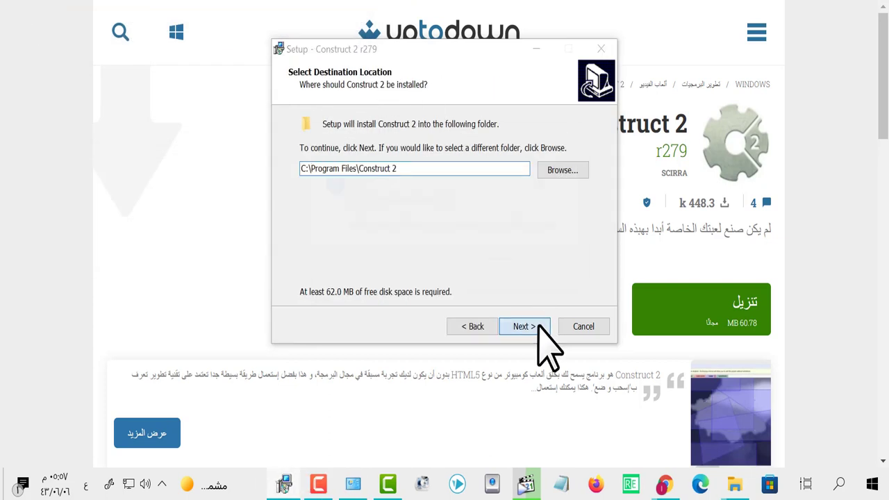
pyautogui.click(538, 324)
pyautogui.click(499, 277)
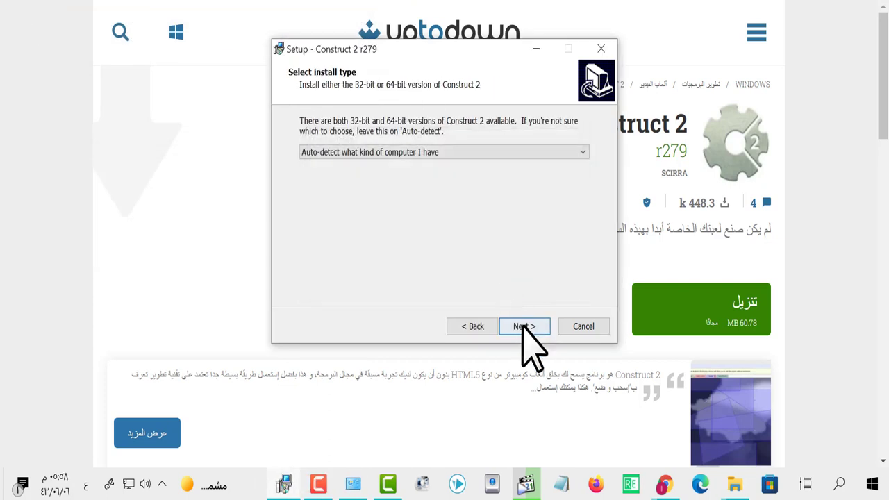
pyautogui.click(525, 327)
pyautogui.click(524, 326)
pyautogui.click(523, 327)
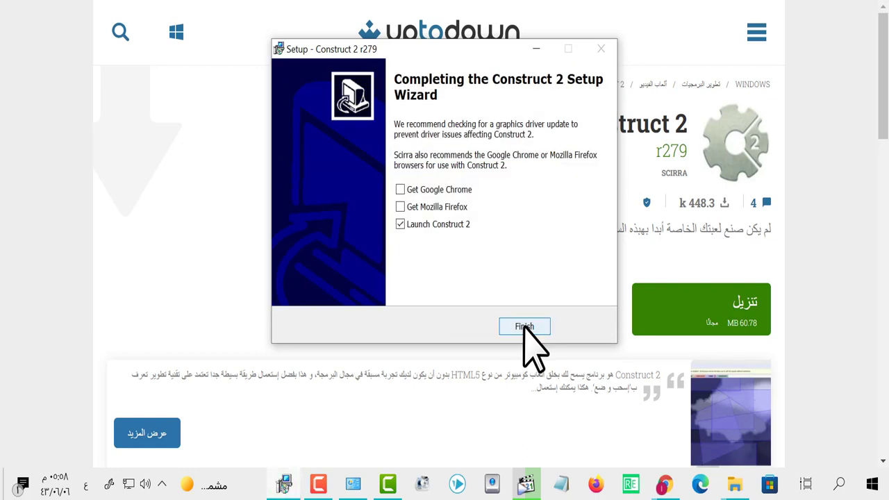
pyautogui.click(524, 326)
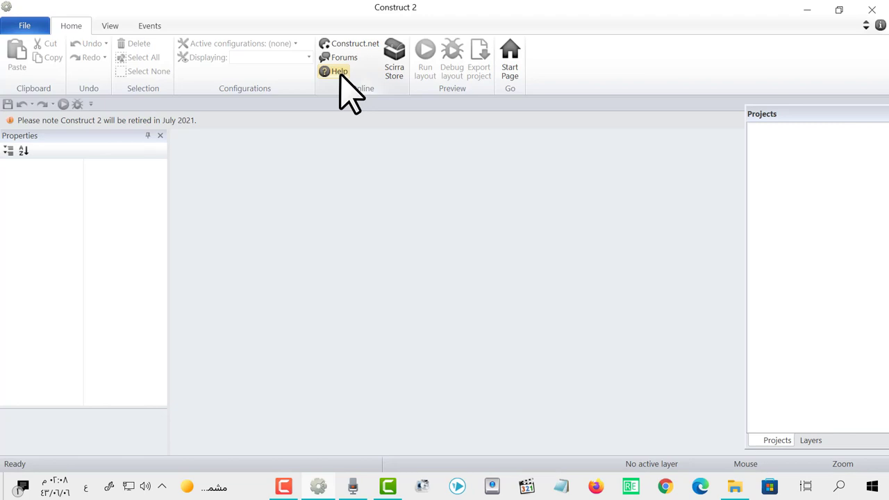
# Open the File menu in the empty Construct 2 editor
pyautogui.click(21, 25)
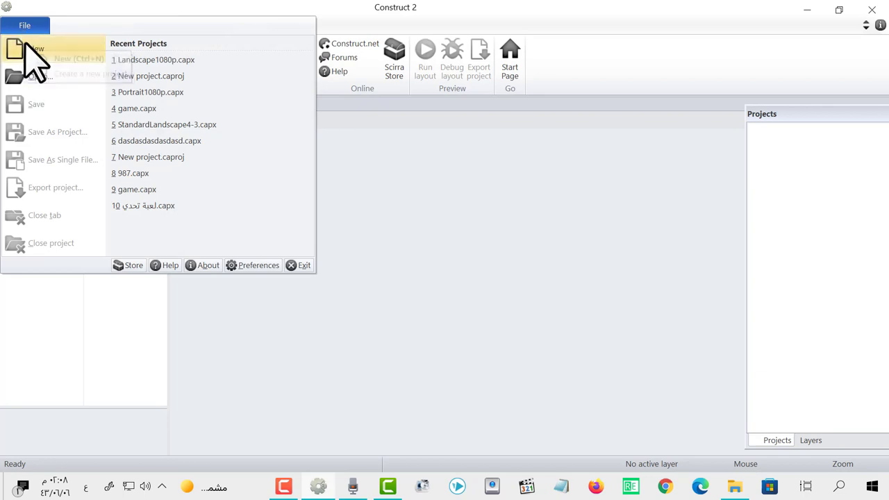
# Create a project from the HD landscape 1080p template and check its 1920, 1080 window size
pyautogui.click(36, 51)
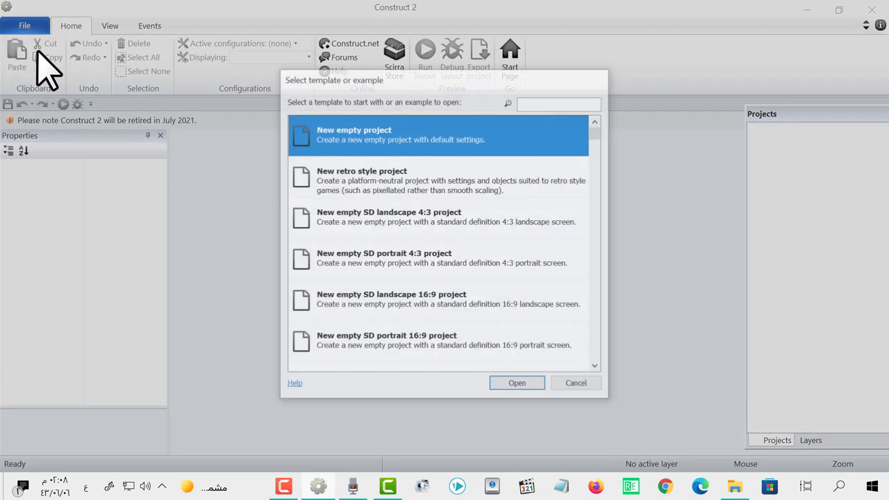
pyautogui.scroll(-2, 420, 306)
pyautogui.scroll(-2, 438, 324)
pyautogui.scroll(-1, 448, 341)
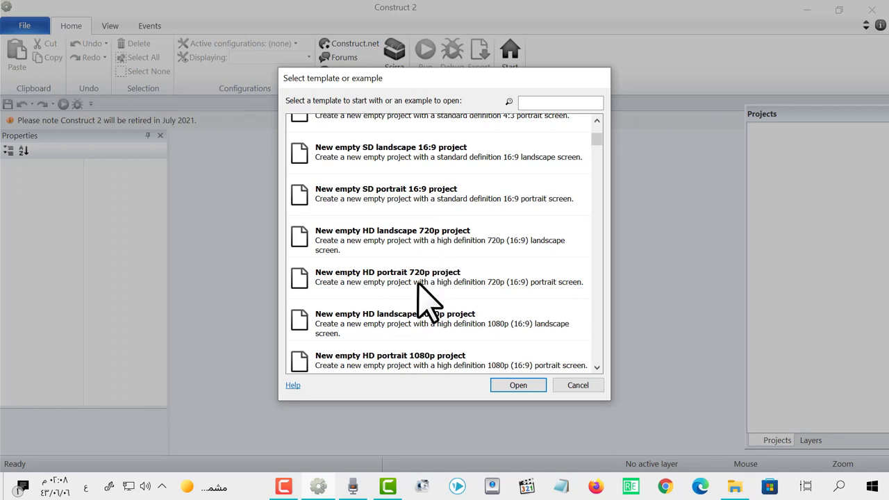
pyautogui.click(453, 358)
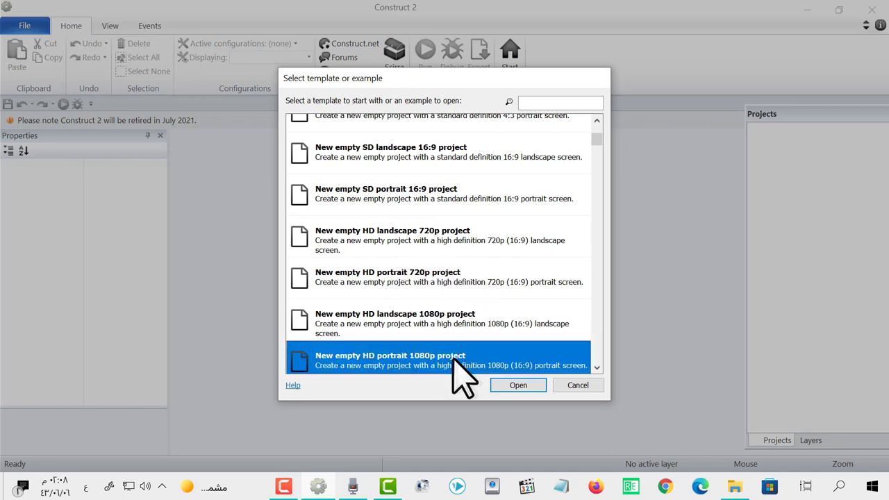
pyautogui.click(506, 332)
pyautogui.click(525, 386)
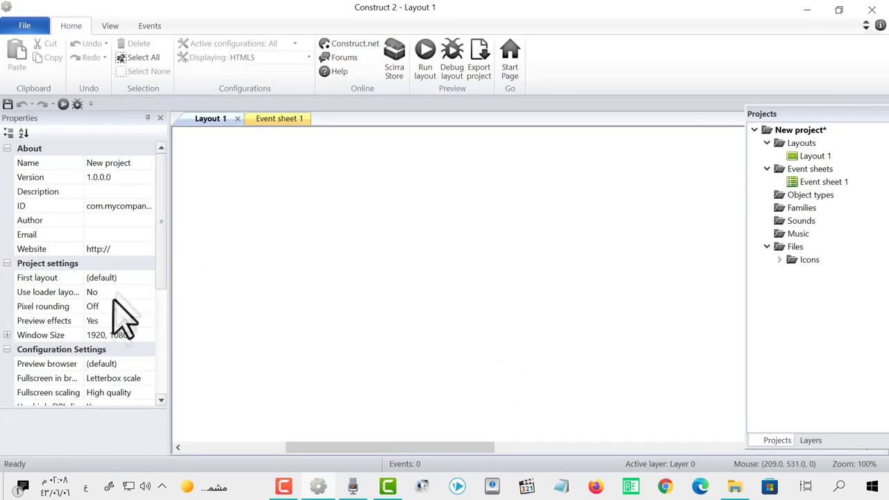
pyautogui.click(114, 333)
pyautogui.click(114, 333)
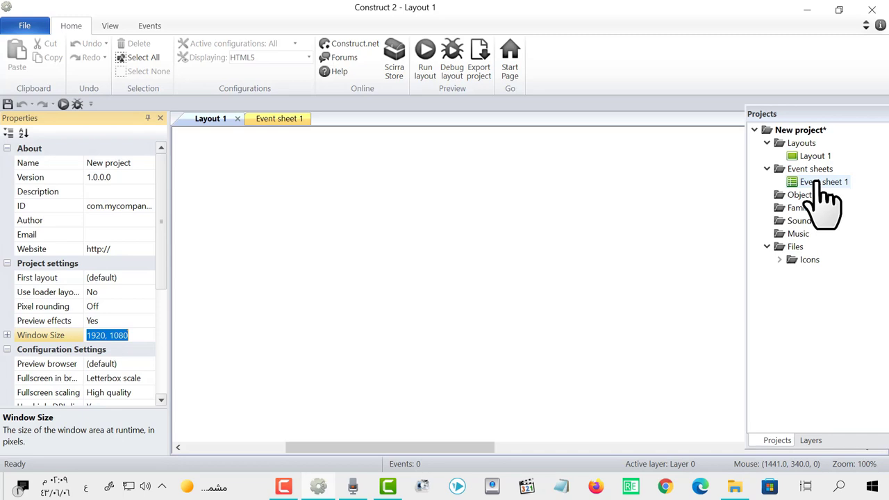
# Add two more layouts to the project, each with its own event sheet
pyautogui.click(816, 157)
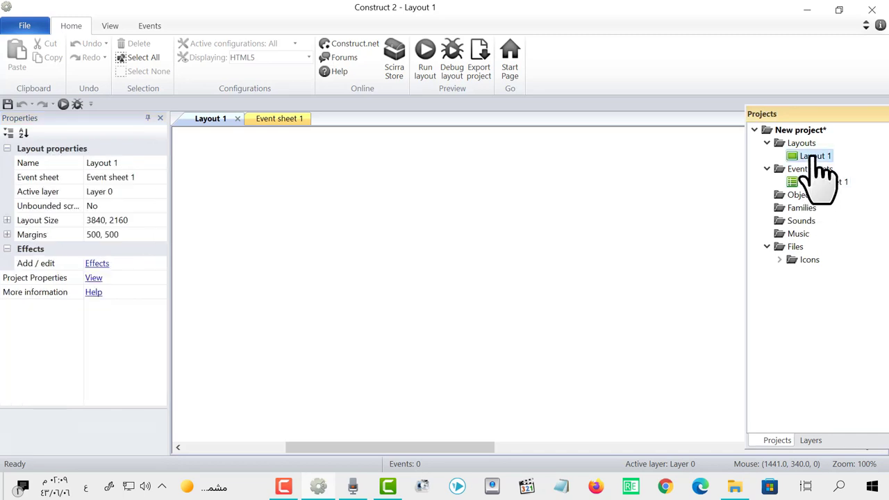
pyautogui.rightClick(815, 157)
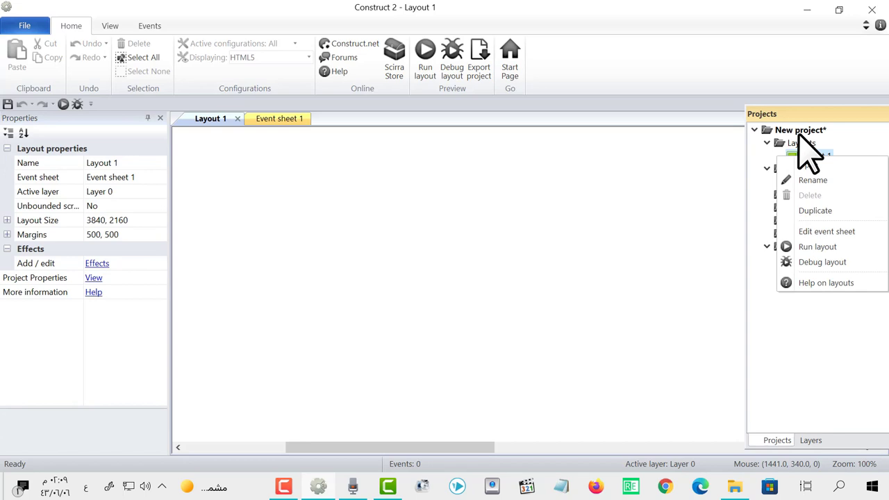
pyautogui.click(798, 139)
pyautogui.rightClick(797, 139)
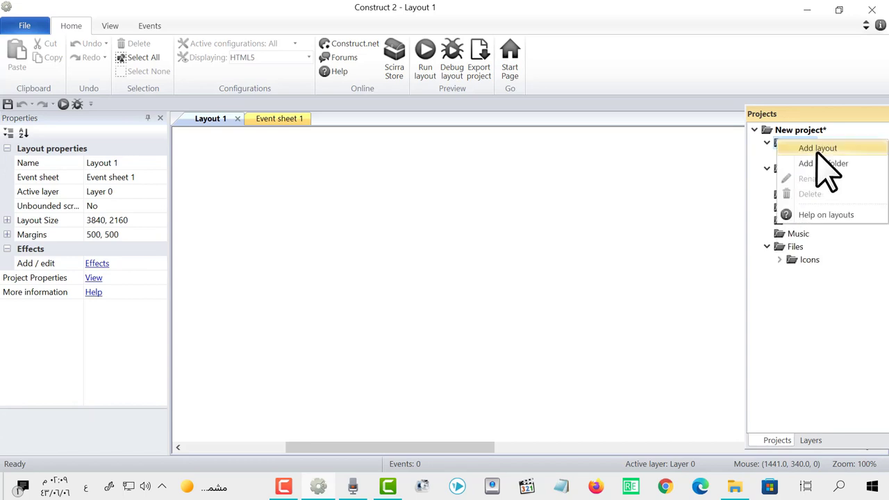
pyautogui.click(818, 152)
pyautogui.click(531, 208)
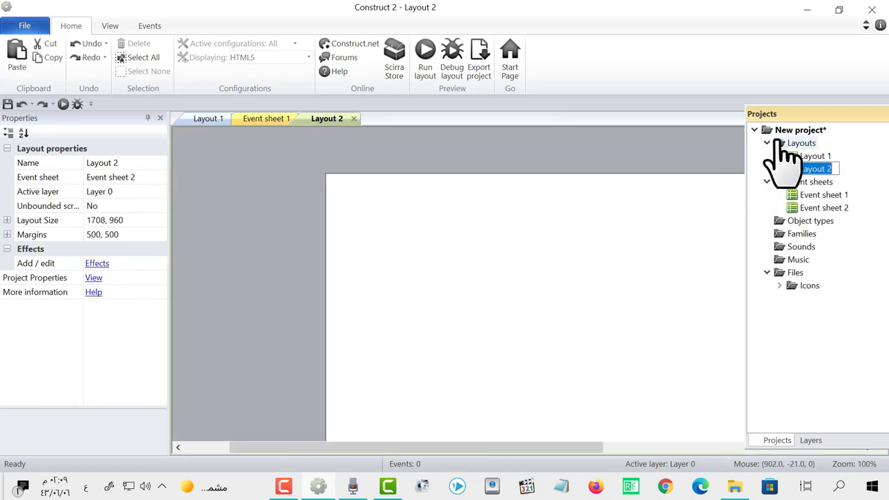
pyautogui.rightClick(778, 143)
pyautogui.click(809, 167)
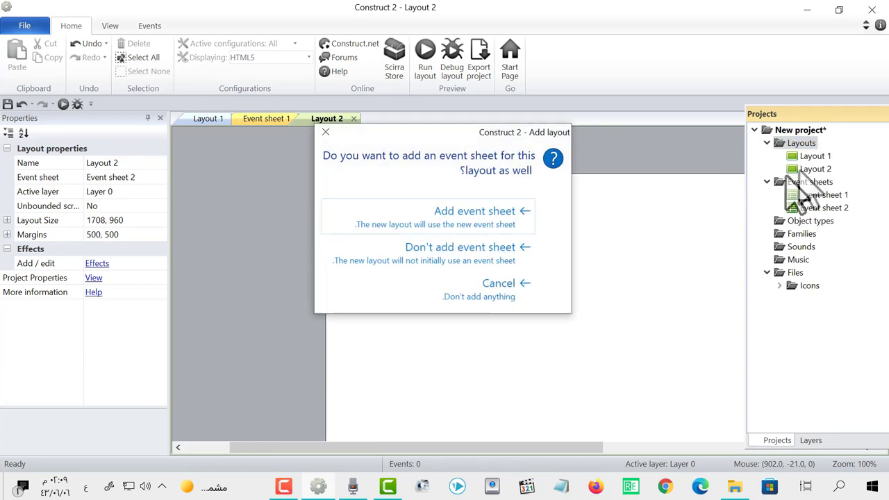
pyautogui.click(524, 212)
# Rename the three layouts صفحة ١, صفحة ٢ and صفحة ٣
pyautogui.click(810, 158)
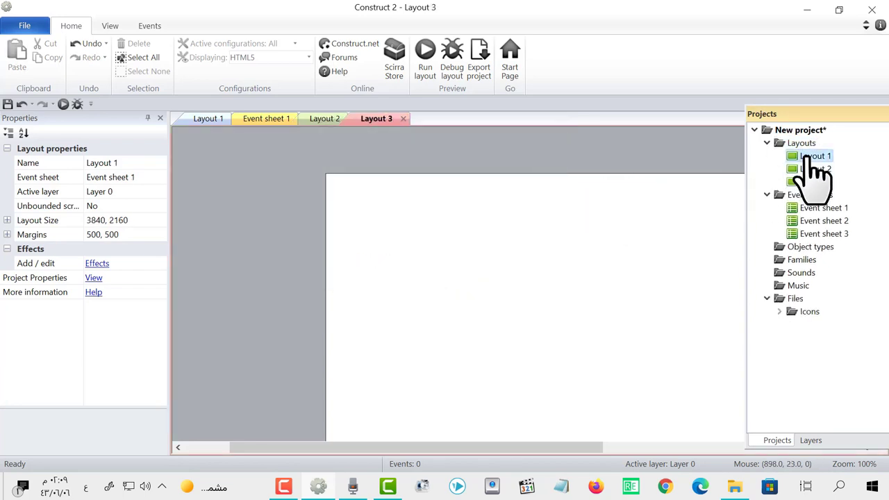
pyautogui.click(813, 157)
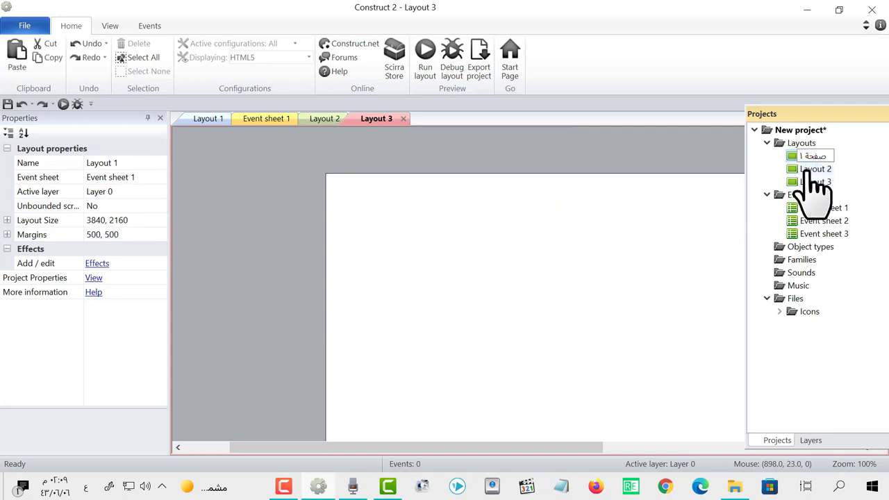
pyautogui.press('Return')
pyautogui.click(812, 170)
pyautogui.click(814, 170)
pyautogui.write('صفحة ٢')
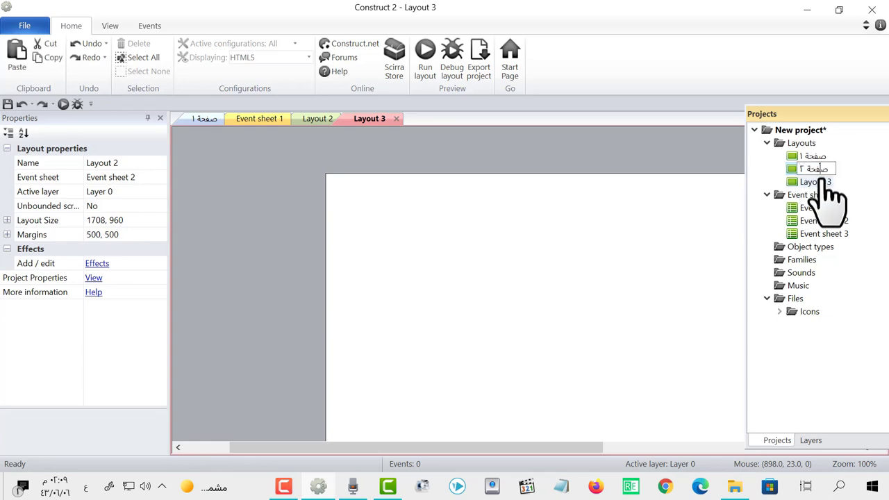
pyautogui.press('Return')
pyautogui.click(814, 182)
pyautogui.click(815, 182)
pyautogui.write('صفحة ٣')
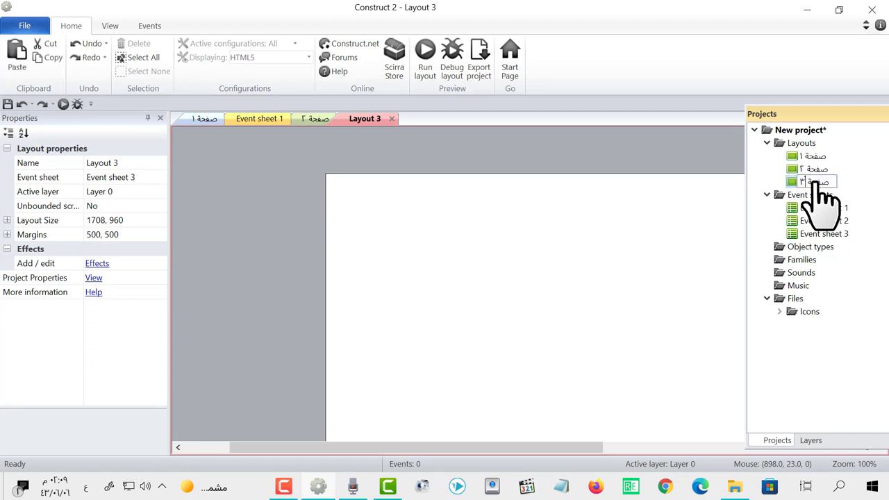
pyautogui.press('Return')
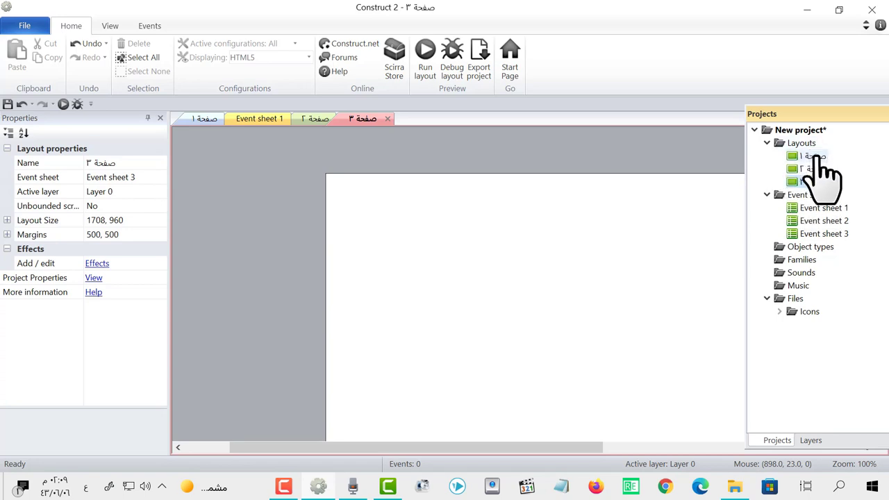
# Set the first layout's size and margins to 1920, 1080
pyautogui.click(816, 156)
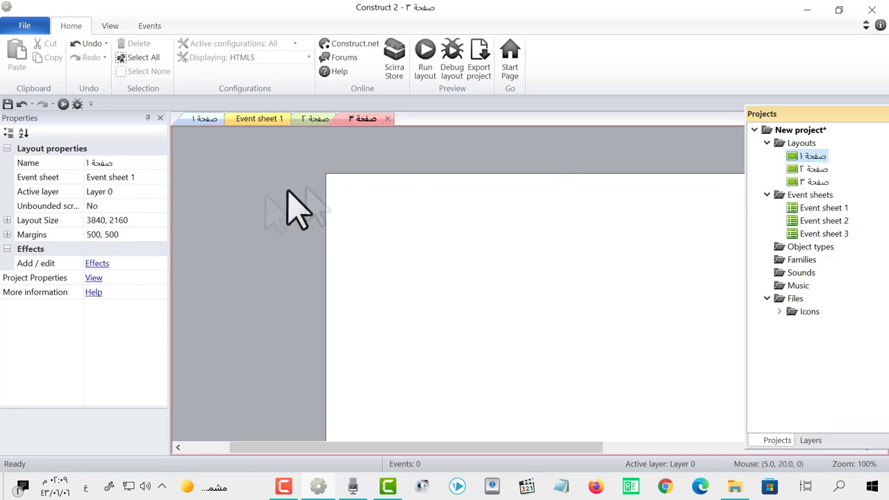
pyautogui.click(132, 223)
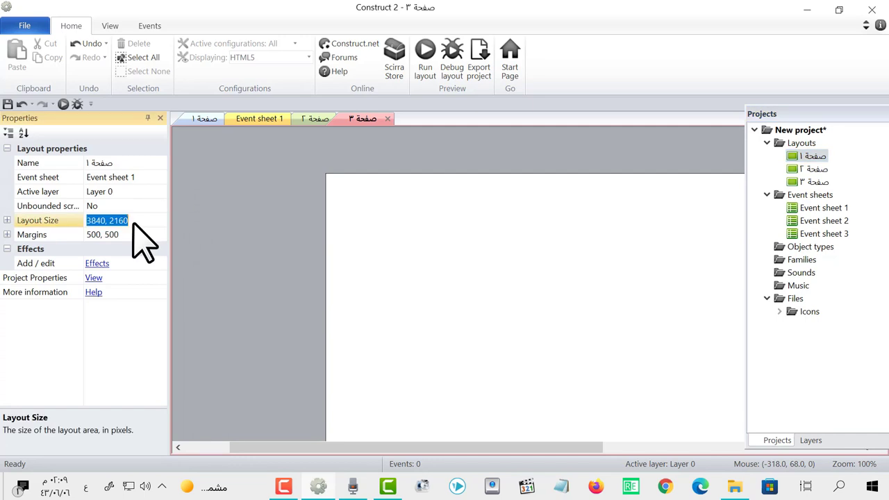
pyautogui.write('1920, 1080')
pyautogui.press('Return')
pyautogui.click(129, 235)
pyautogui.press('Return')
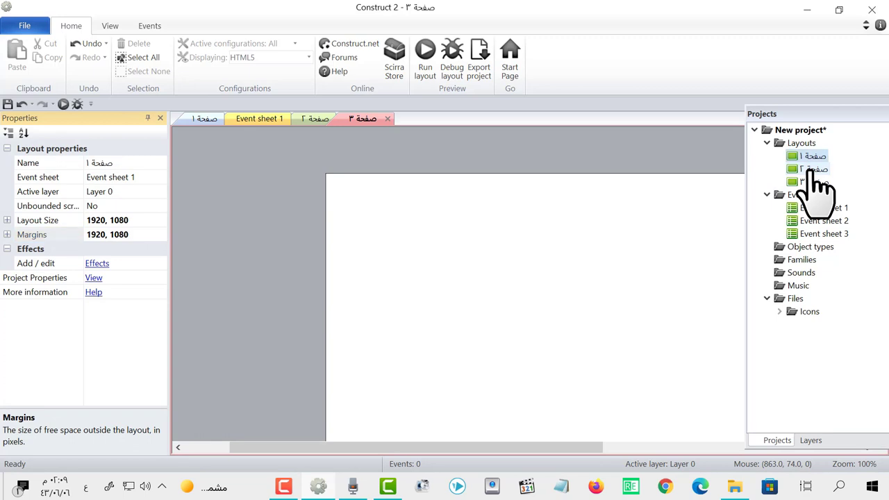
# Set the second layout's size and margins to 1920, 1080
pyautogui.doubleClick(809, 169)
pyautogui.click(142, 221)
pyautogui.write('1920, 1080')
pyautogui.click(142, 235)
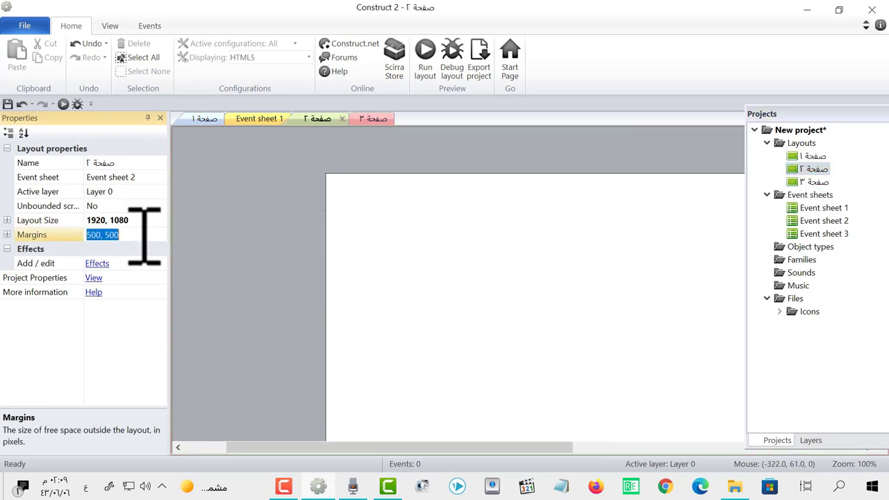
# Set the third layout's size and margins to 1920, 1080
pyautogui.doubleClick(814, 183)
pyautogui.click(135, 221)
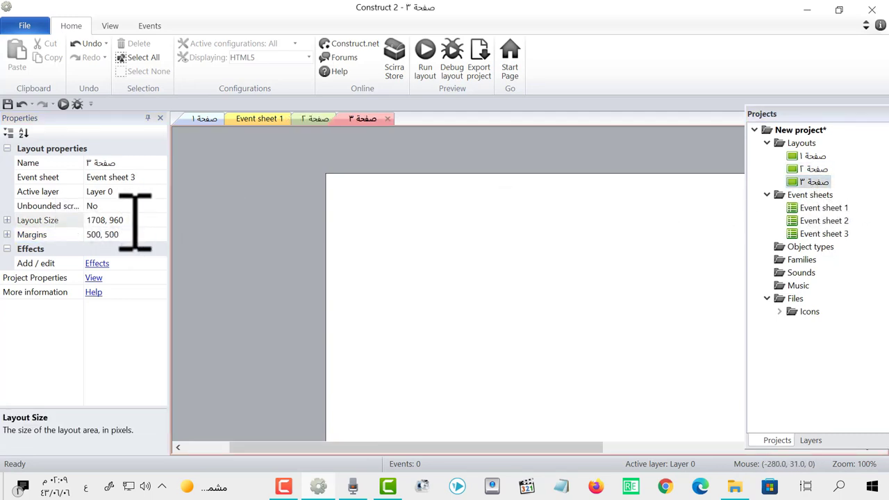
pyautogui.write('1920, 1080')
pyautogui.click(127, 236)
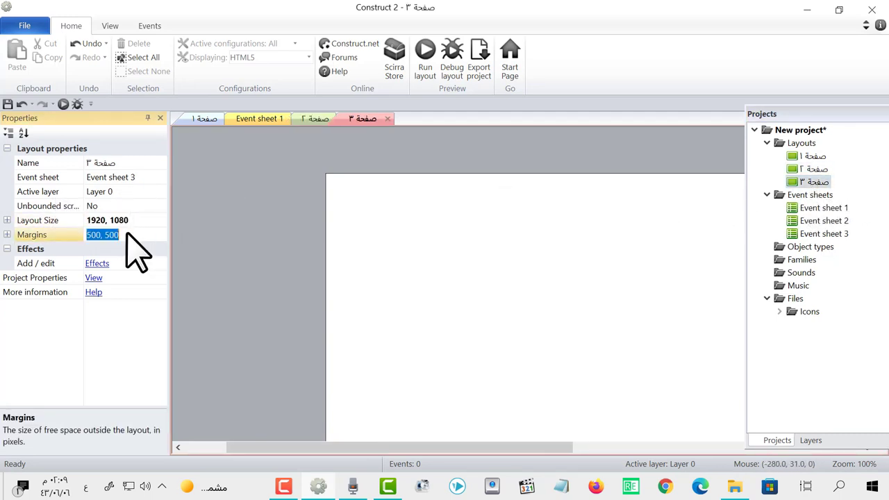
pyautogui.press('Return')
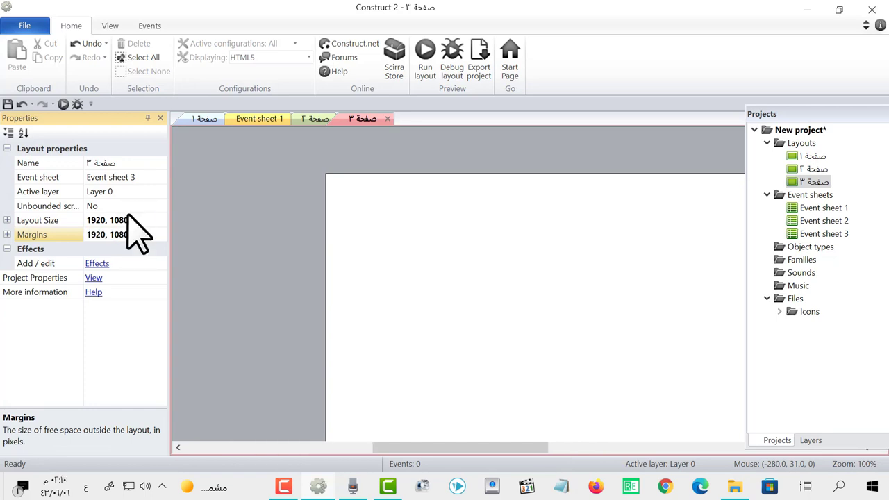
# Reopen صفحة ١ in the editor and zoom out
pyautogui.click(806, 156)
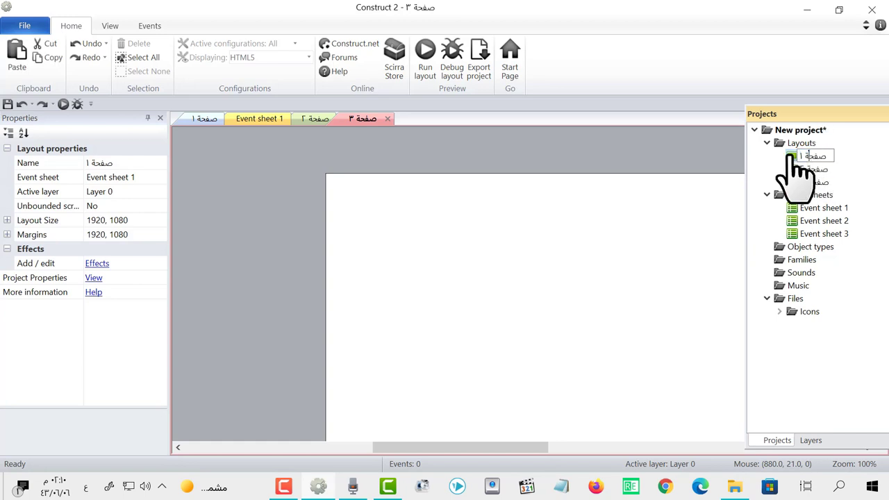
pyautogui.doubleClick(811, 157)
pyautogui.keyDown('ctrl'); pyautogui.scroll(-2, 623, 273); pyautogui.keyUp('ctrl')
pyautogui.keyDown('ctrl'); pyautogui.scroll(-2, 623, 273); pyautogui.keyUp('ctrl')
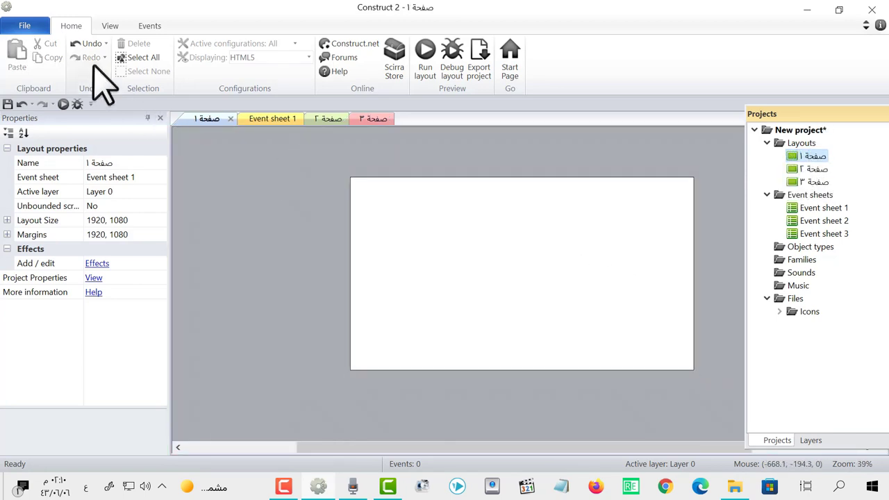
# Preview the empty first layout in Chrome, then return to Construct 2 and open the project folder
pyautogui.click(427, 51)
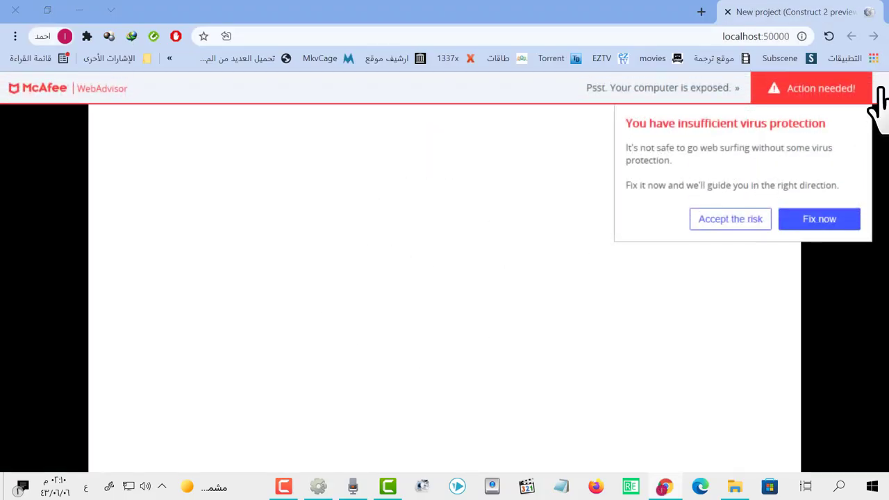
pyautogui.click(318, 487)
pyautogui.click(730, 489)
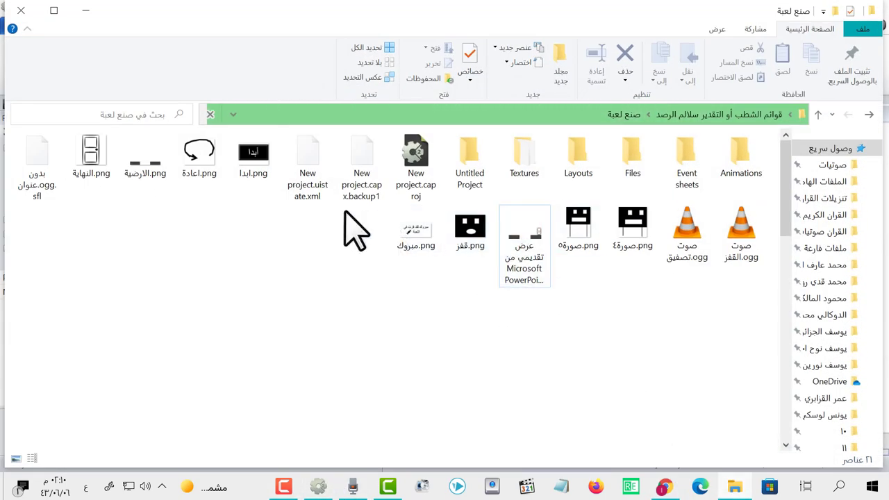
# Drag ابدا.png onto صفحة ١ as a sprite and run the layout preview
pyautogui.click(263, 161)
pyautogui.moveTo(264, 165)
pyautogui.mouseDown()
pyautogui.moveTo(372, 438)
pyautogui.moveTo(511, 299)
pyautogui.mouseUp()
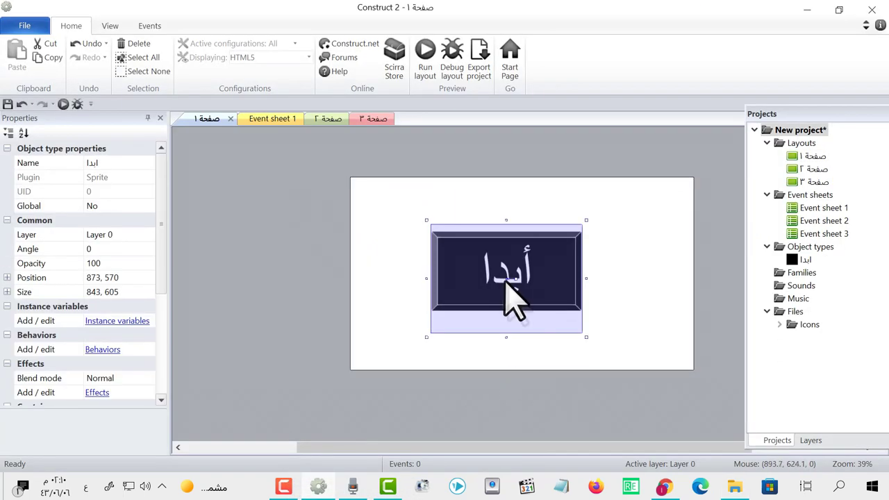
pyautogui.click(615, 308)
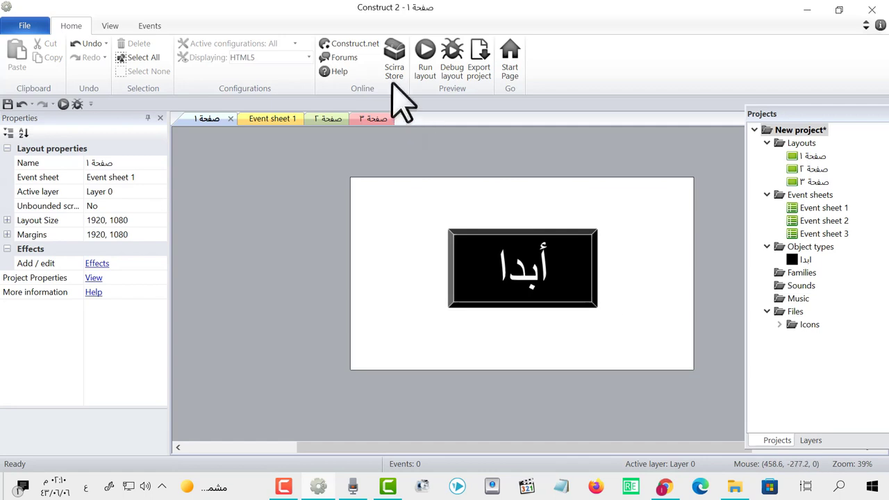
pyautogui.click(423, 60)
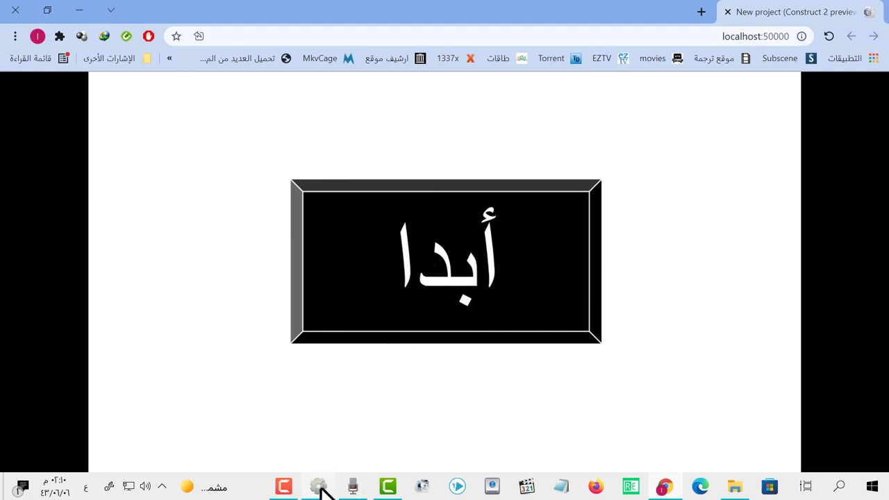
# Switch from the Chrome preview back to the Construct 2 editor
pyautogui.click(322, 488)
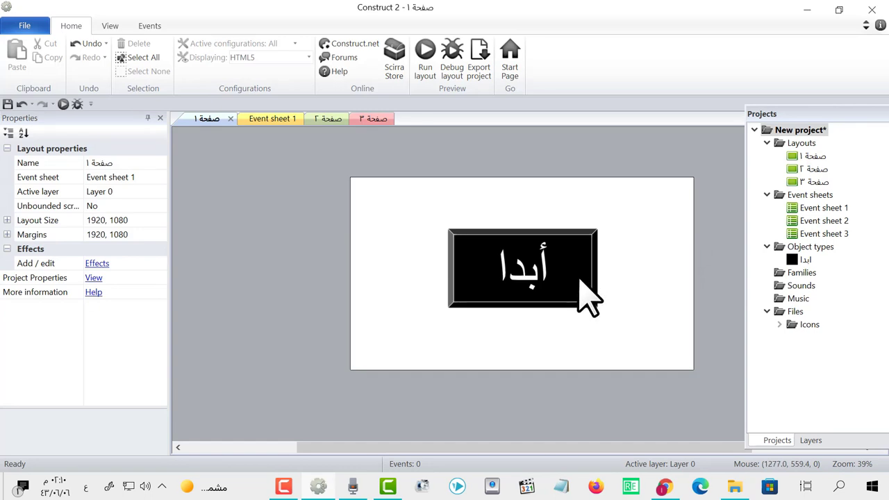
# Insert the Touch object into the project from the first layout
pyautogui.doubleClick(799, 220)
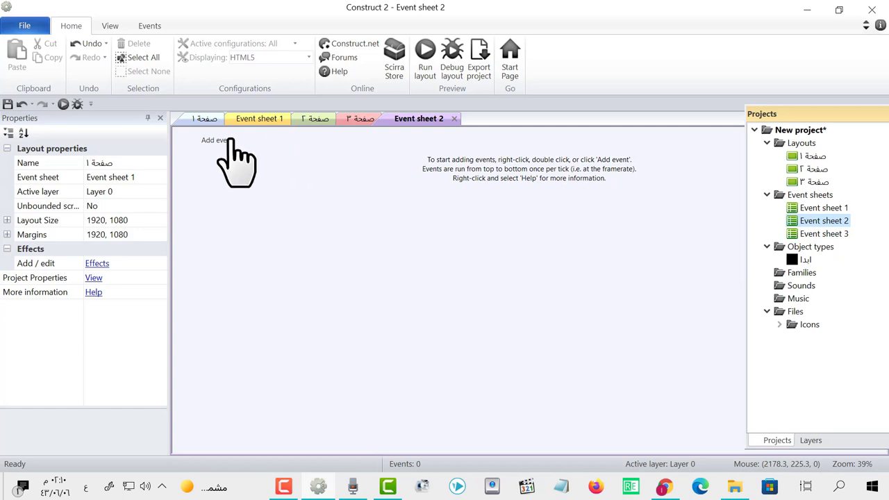
pyautogui.doubleClick(810, 157)
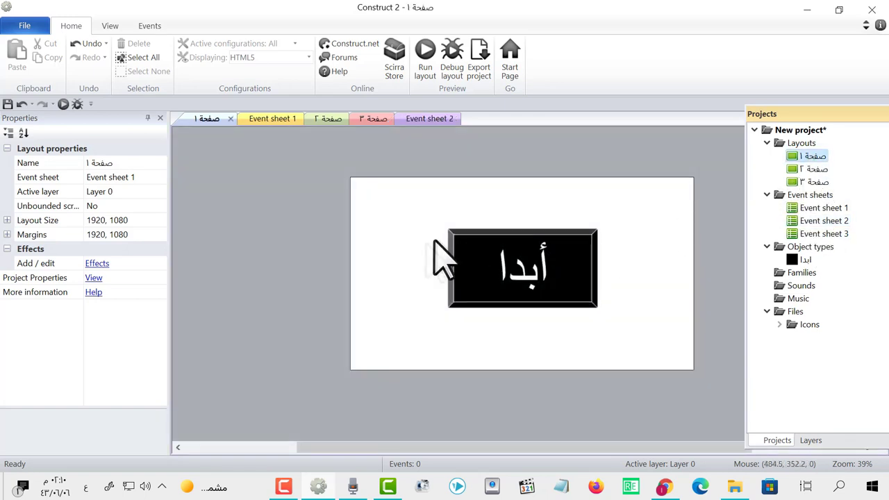
pyautogui.doubleClick(402, 245)
pyautogui.scroll(-2, 425, 276)
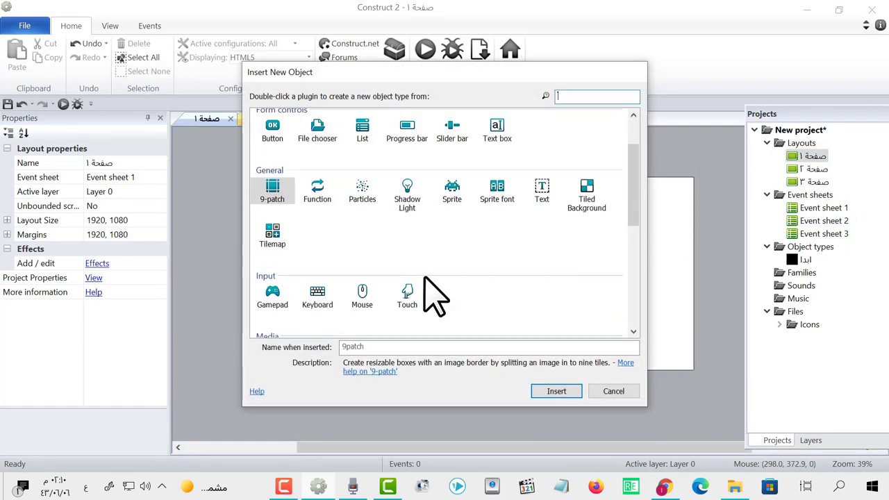
pyautogui.click(415, 297)
pyautogui.click(556, 391)
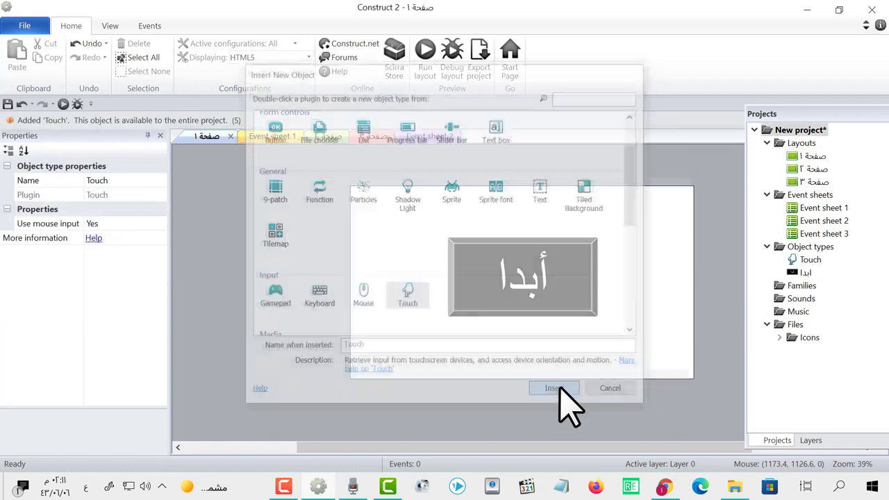
# Open Event sheet 1 from the Projects panel
pyautogui.click(813, 208)
pyautogui.click(810, 208)
pyautogui.doubleClick(809, 208)
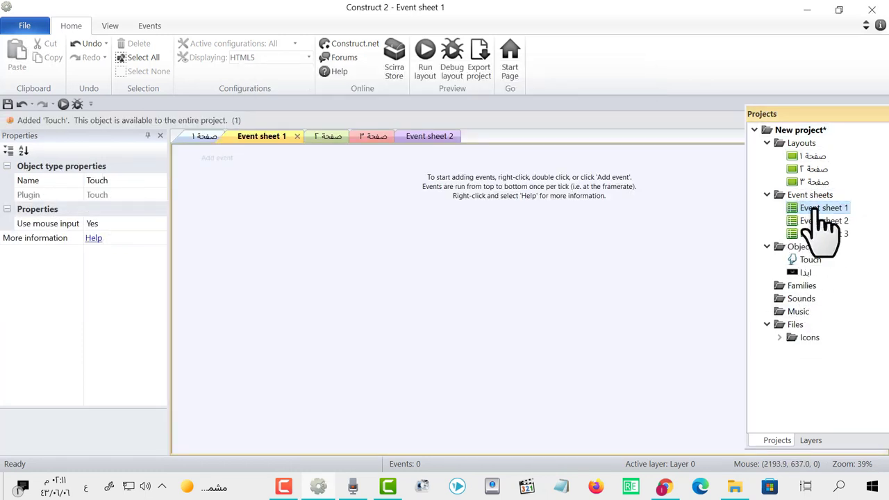
# Open the first layout صفحة ١ and its Event sheet 1
pyautogui.click(811, 157)
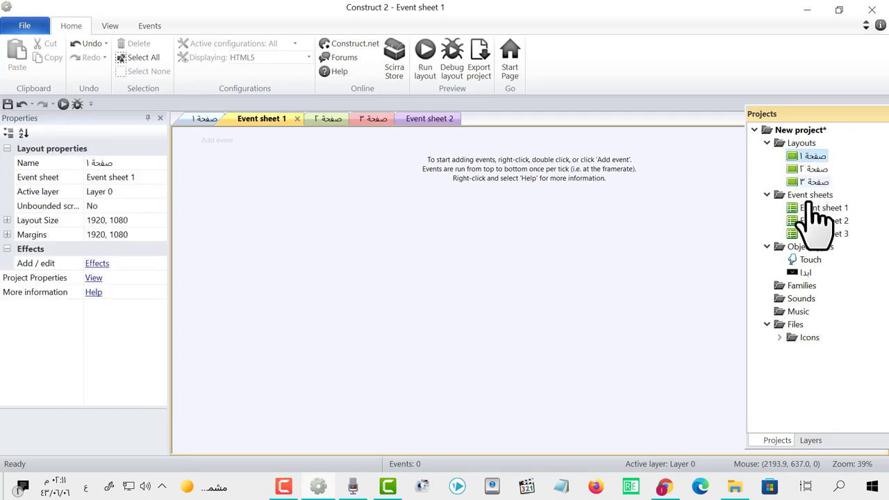
pyautogui.click(811, 169)
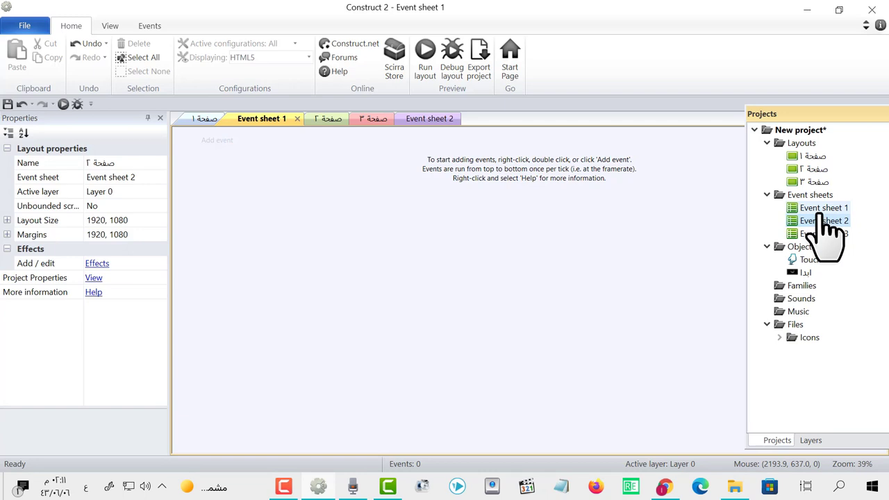
pyautogui.doubleClick(810, 157)
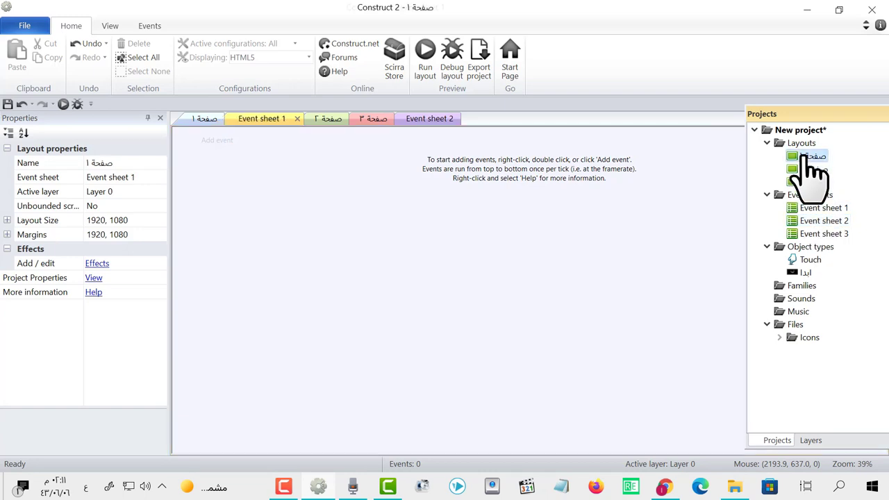
pyautogui.doubleClick(823, 208)
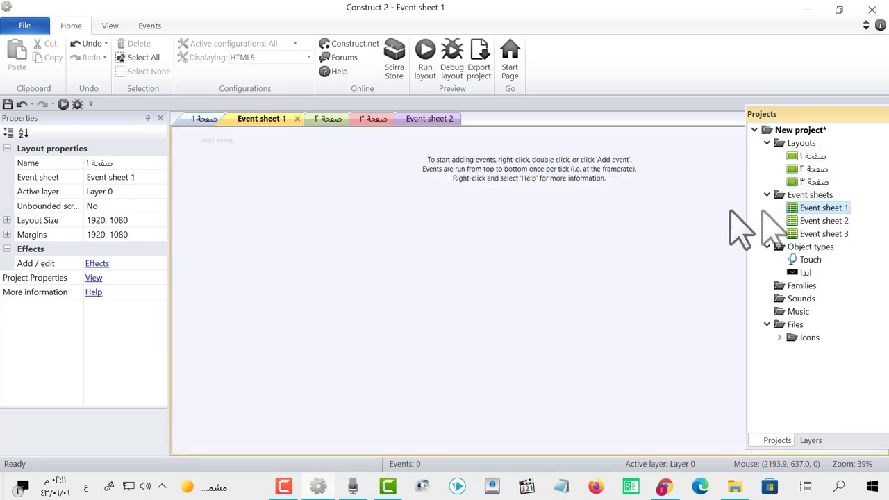
# Create a Touch 'On touched ابدا' event in Event sheet 1
pyautogui.click(223, 141)
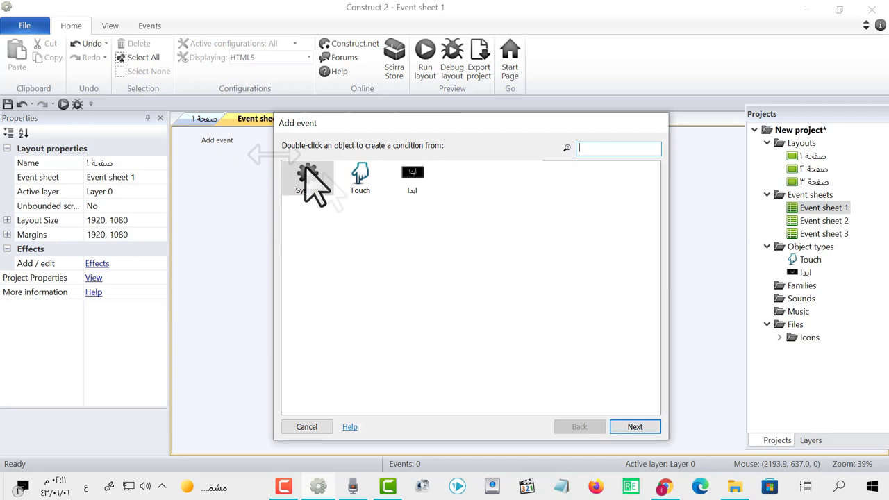
pyautogui.doubleClick(364, 173)
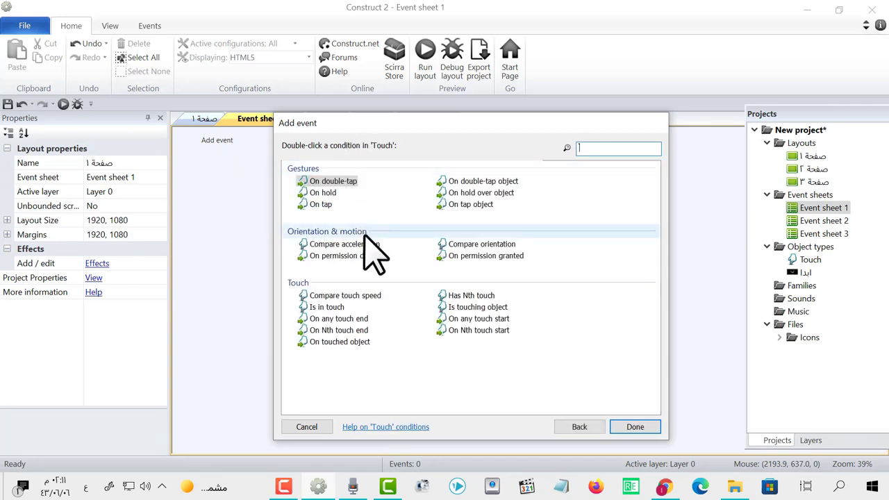
pyautogui.doubleClick(360, 341)
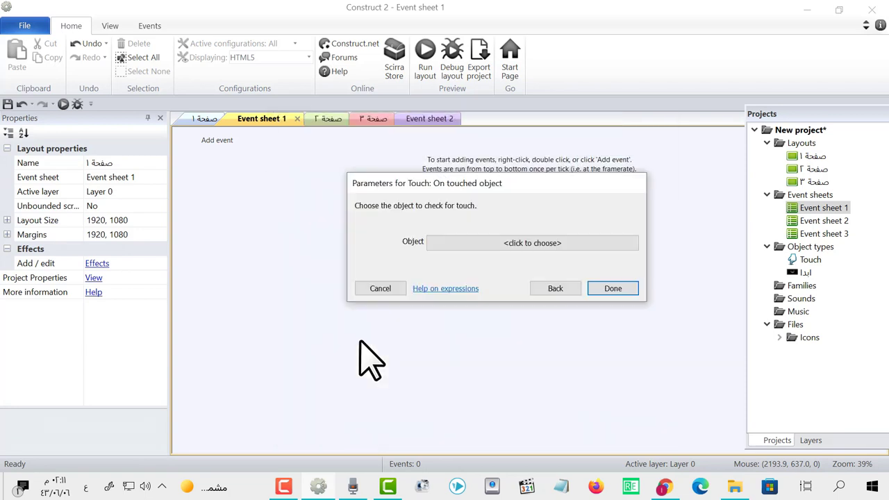
pyautogui.click(543, 250)
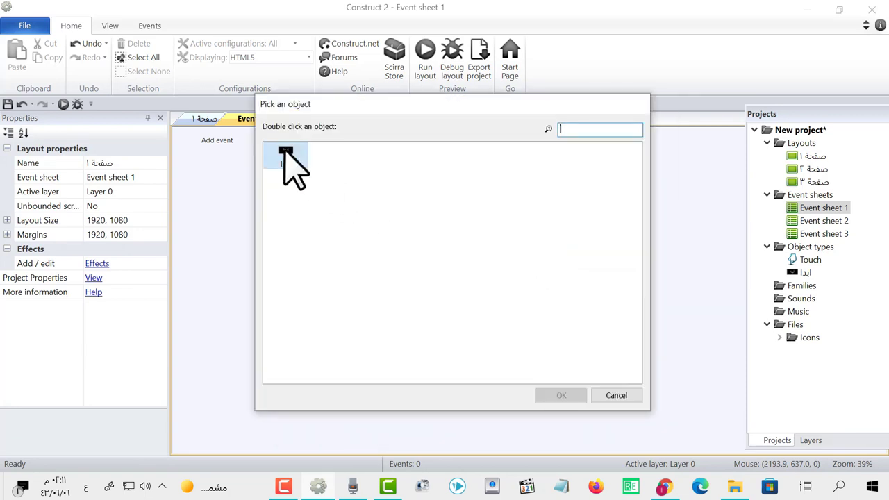
pyautogui.click(287, 152)
pyautogui.click(562, 396)
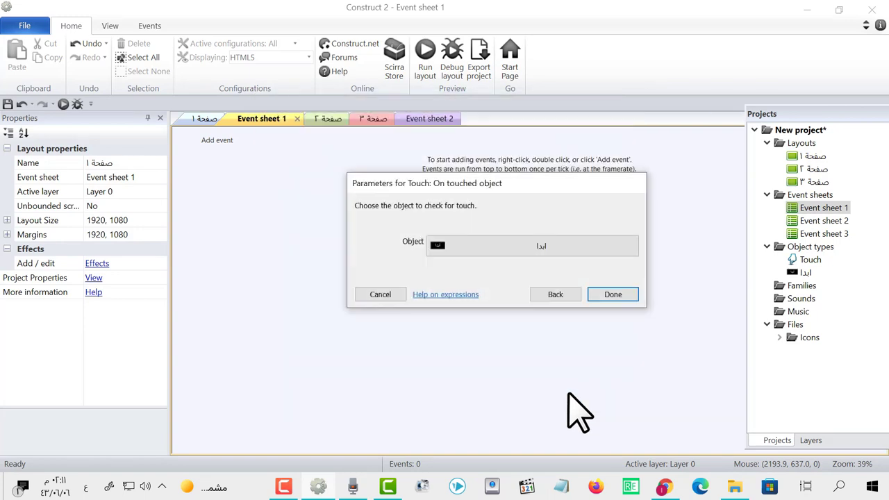
pyautogui.click(615, 295)
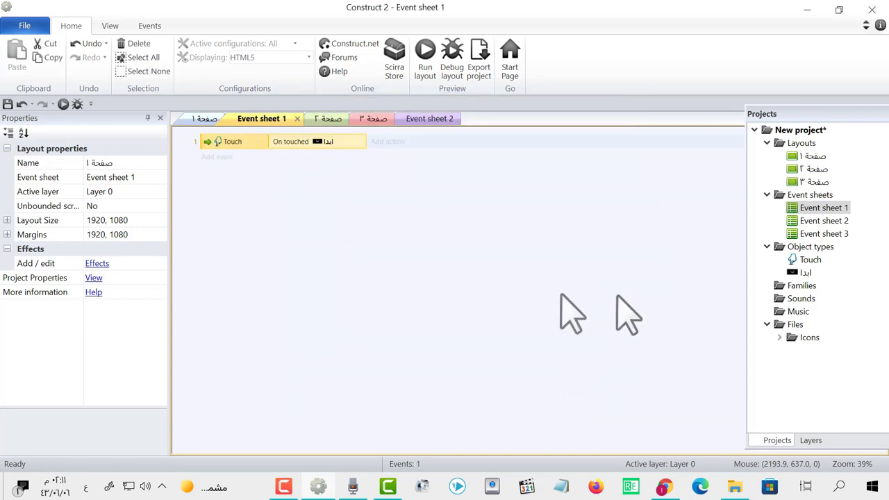
# Add a System 'Go to layout صفحة ٢' action to the touch event
pyautogui.click(390, 142)
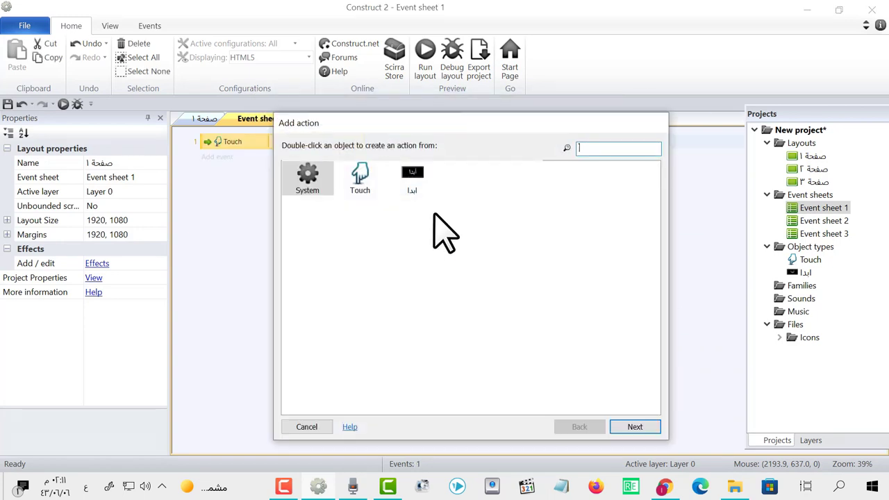
pyautogui.doubleClick(312, 179)
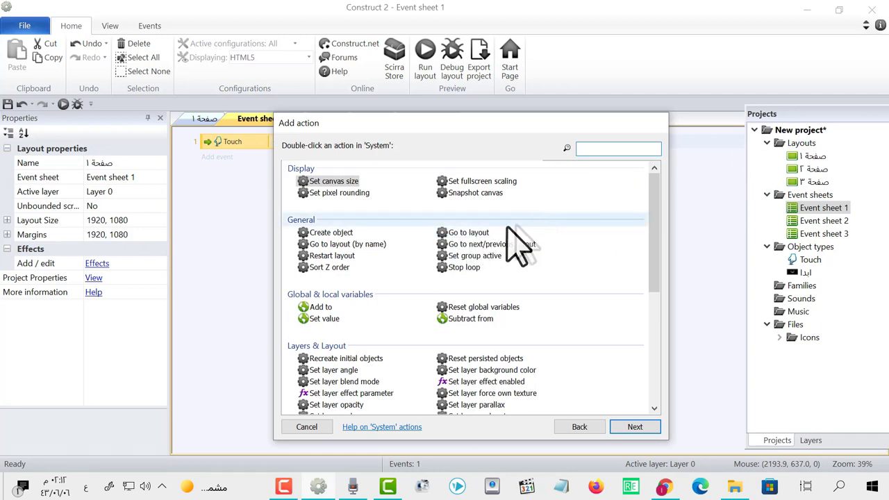
pyautogui.doubleClick(472, 234)
pyautogui.click(478, 243)
pyautogui.click(479, 263)
pyautogui.click(612, 286)
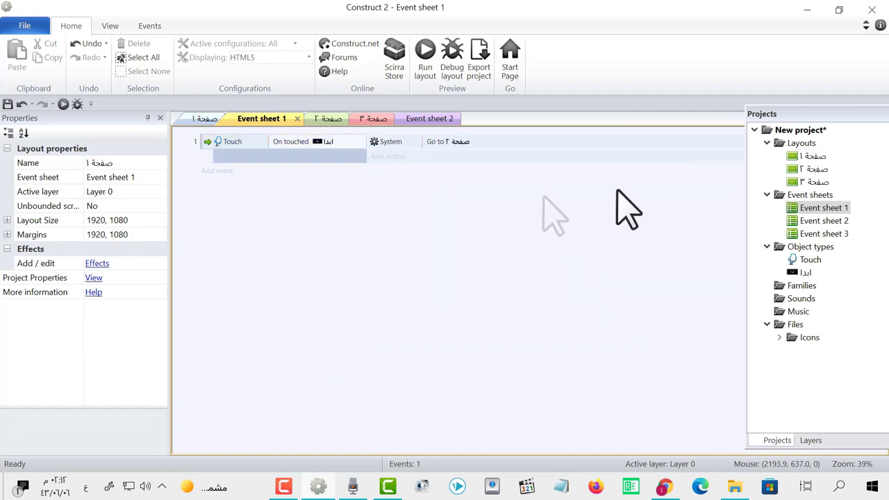
# Preview صفحة ١ in Chrome and confirm touching ابدا switches to the blank second layout
pyautogui.doubleClick(810, 155)
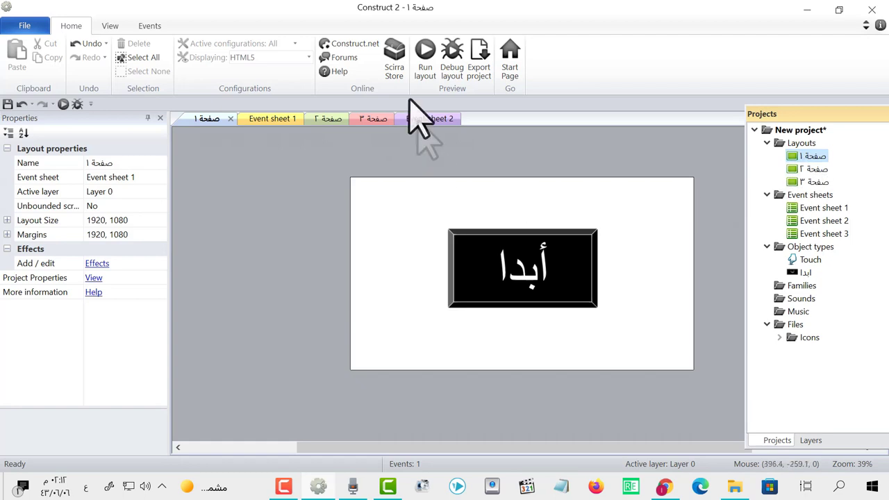
pyautogui.click(425, 52)
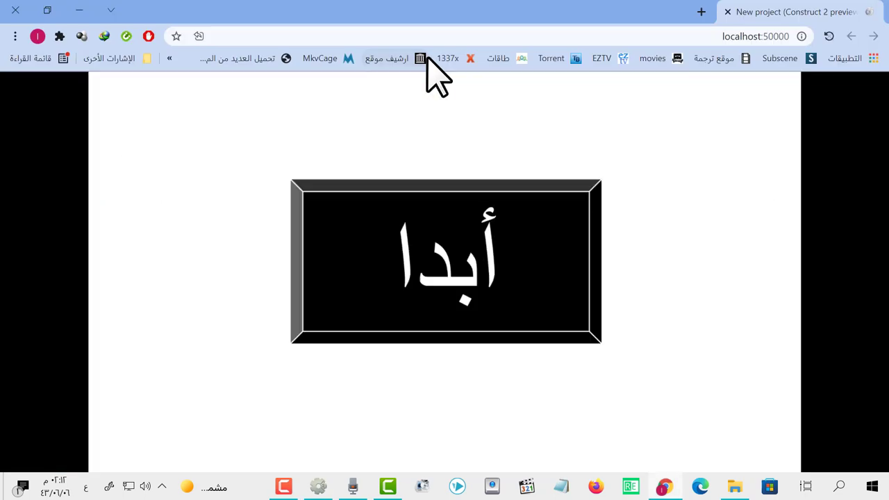
pyautogui.click(456, 241)
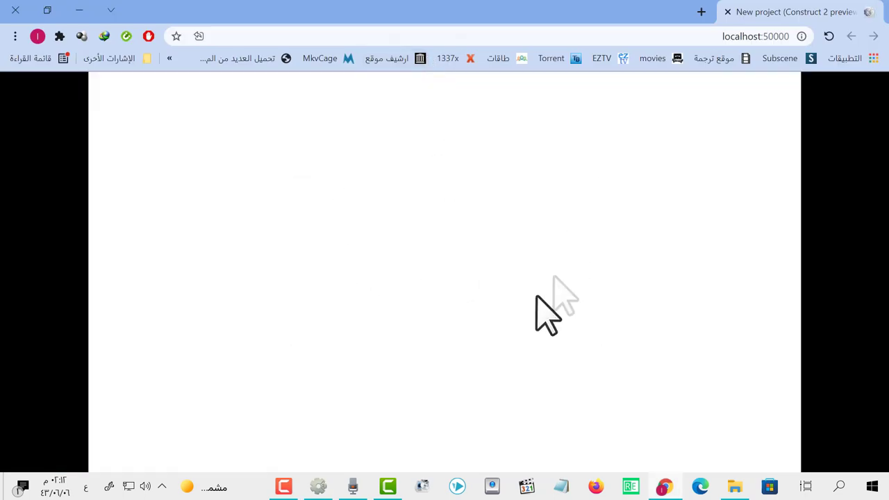
pyautogui.moveTo(332, 481)
pyautogui.click(319, 489)
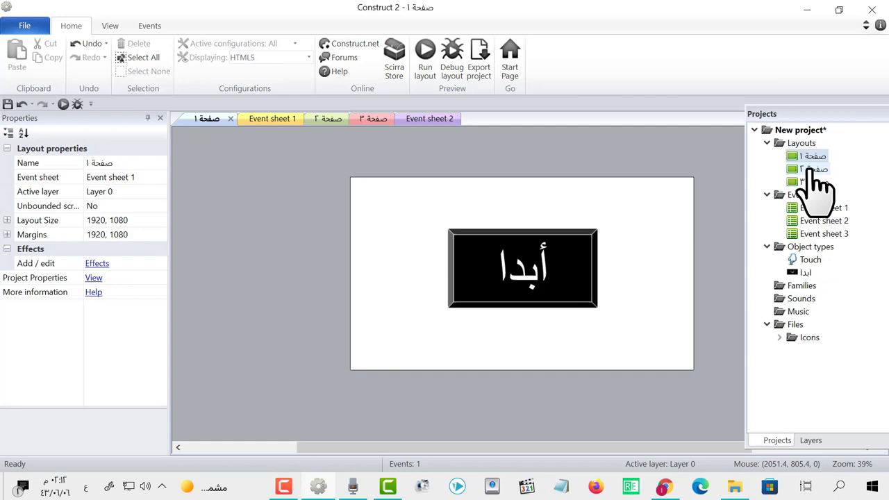
# Open layout صفحة ٢, then show the صنع لعبة image folder in File Explorer
pyautogui.doubleClick(811, 170)
pyautogui.keyDown('ctrl'); pyautogui.scroll(3, 474, 345); pyautogui.keyUp('ctrl')
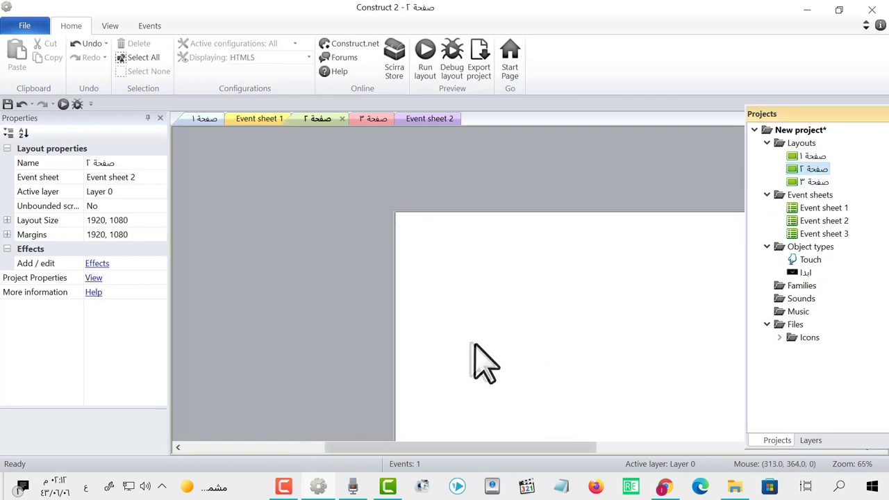
pyautogui.moveTo(444, 447)
pyautogui.mouseDown()
pyautogui.moveTo(568, 448)
pyautogui.moveTo(535, 466)
pyautogui.mouseUp()
pyautogui.keyDown('ctrl'); pyautogui.scroll(-3, 565, 368); pyautogui.keyUp('ctrl')
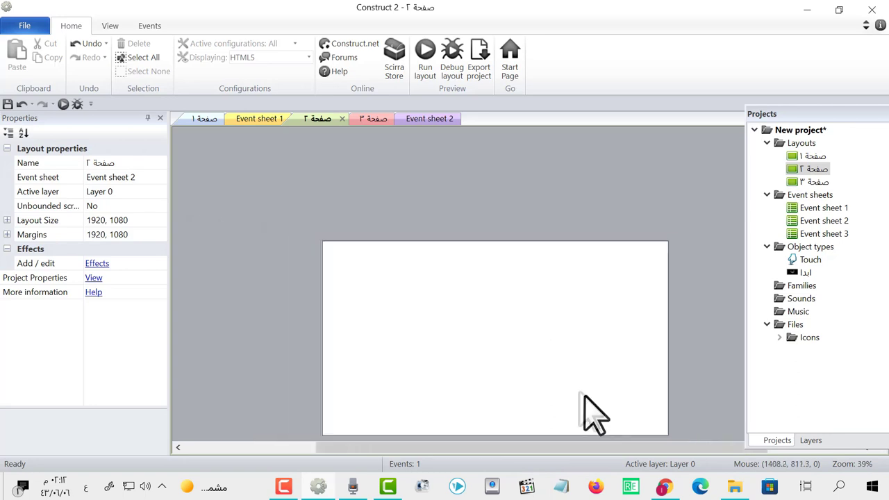
pyautogui.rightClick(696, 375)
pyautogui.click(601, 363)
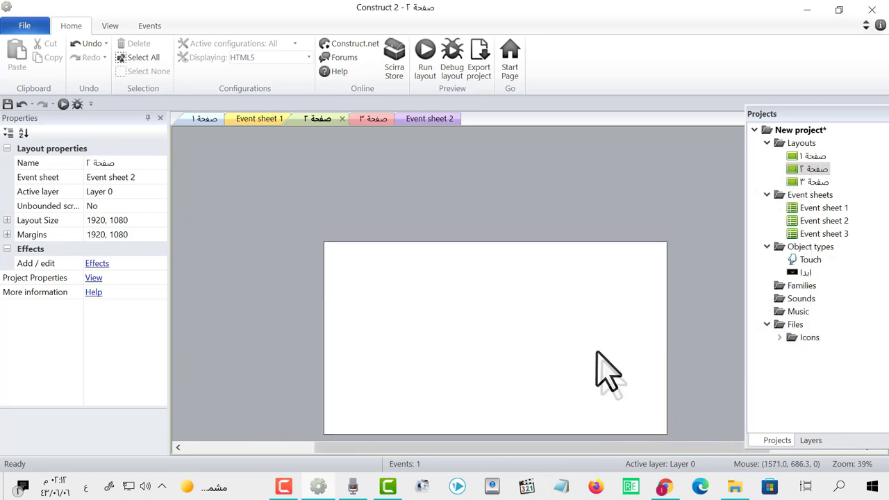
pyautogui.scroll(-2, 618, 350)
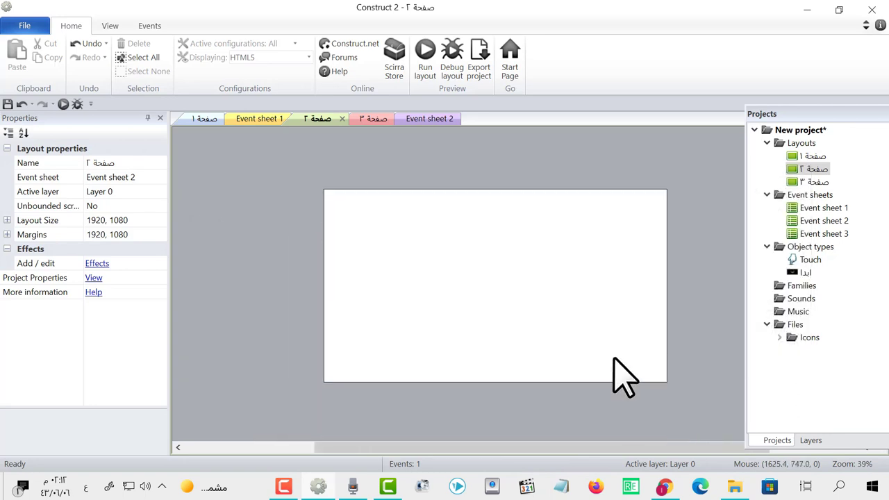
pyautogui.click(735, 487)
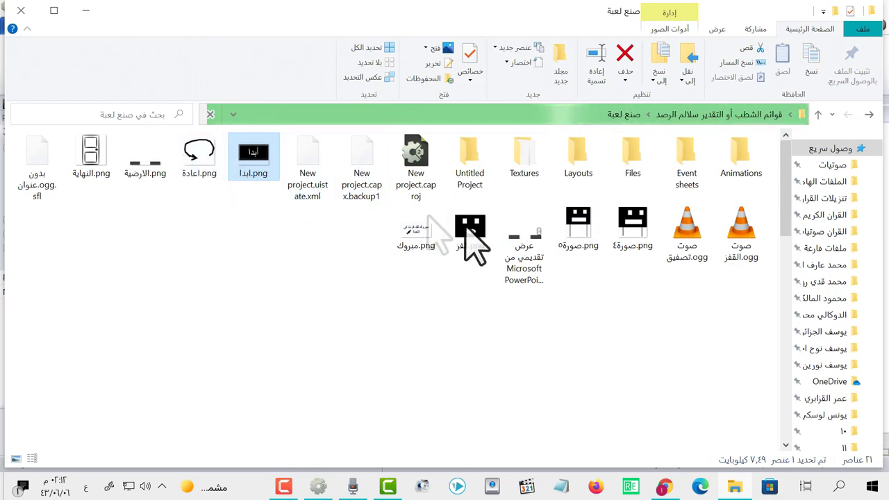
# Drop الارضية.png into صفحة ٢ as the gapped floor sprite along the bottom
pyautogui.click(522, 256)
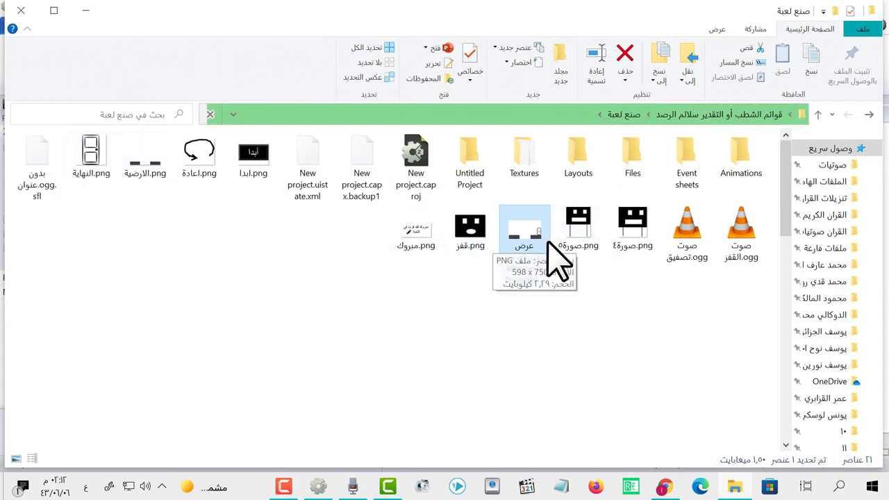
pyautogui.click(147, 158)
pyautogui.moveTo(152, 161); pyautogui.dragTo(389, 487)
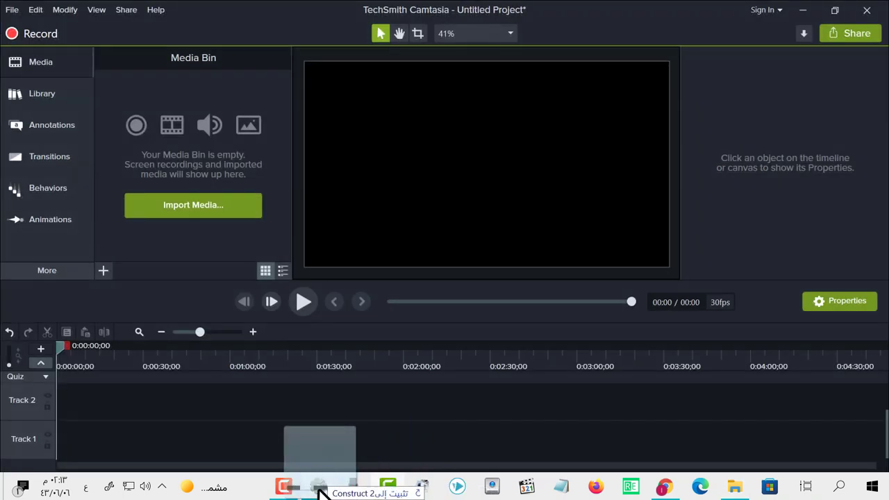
pyautogui.moveTo(389, 486)
pyautogui.mouseDown()
pyautogui.moveTo(369, 417)
pyautogui.moveTo(417, 383)
pyautogui.moveTo(522, 363)
pyautogui.mouseUp()
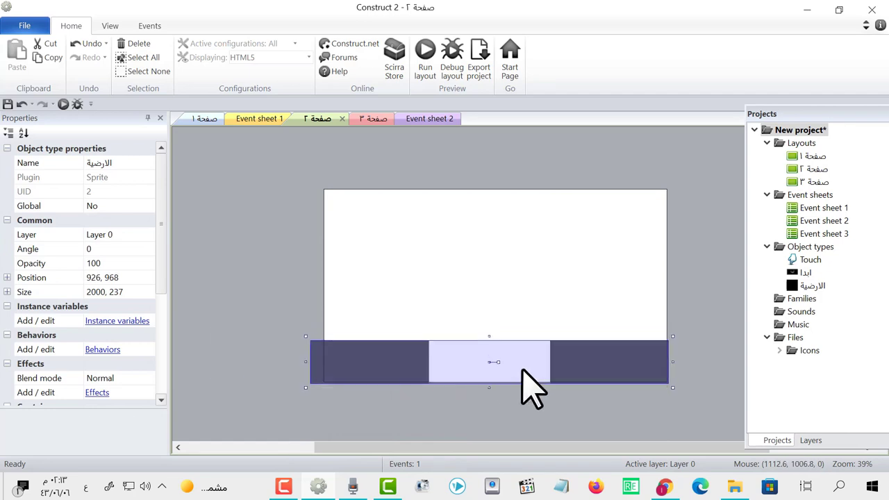
pyautogui.click(526, 423)
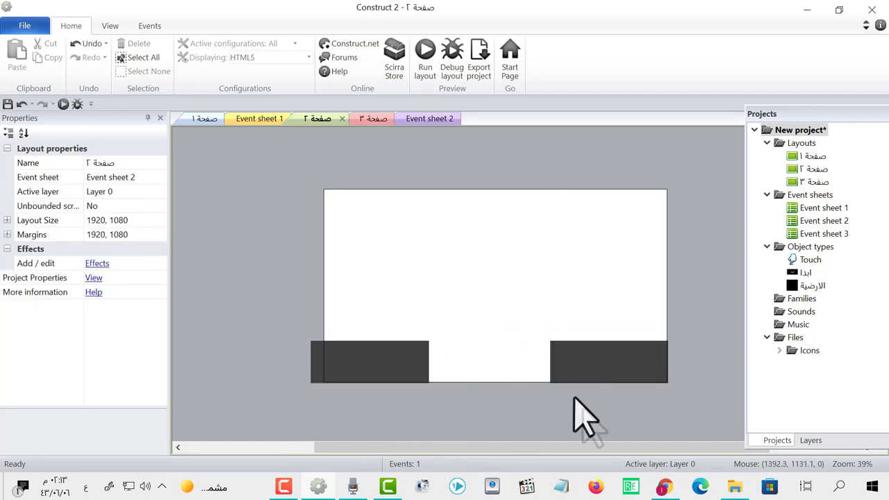
pyautogui.click(736, 487)
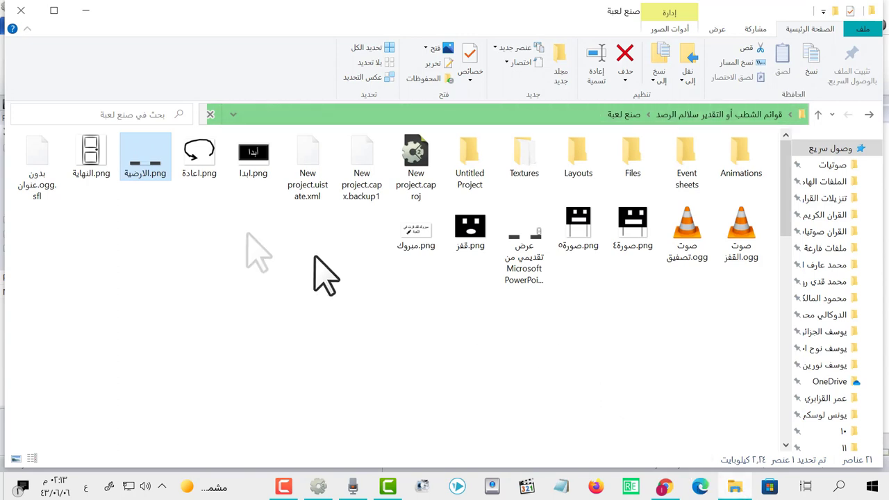
# Add the النهاية.png door and fit it onto the right floor block at 356 × 418
pyautogui.moveTo(95, 163)
pyautogui.mouseDown()
pyautogui.moveTo(222, 368)
pyautogui.moveTo(312, 486)
pyautogui.mouseUp()
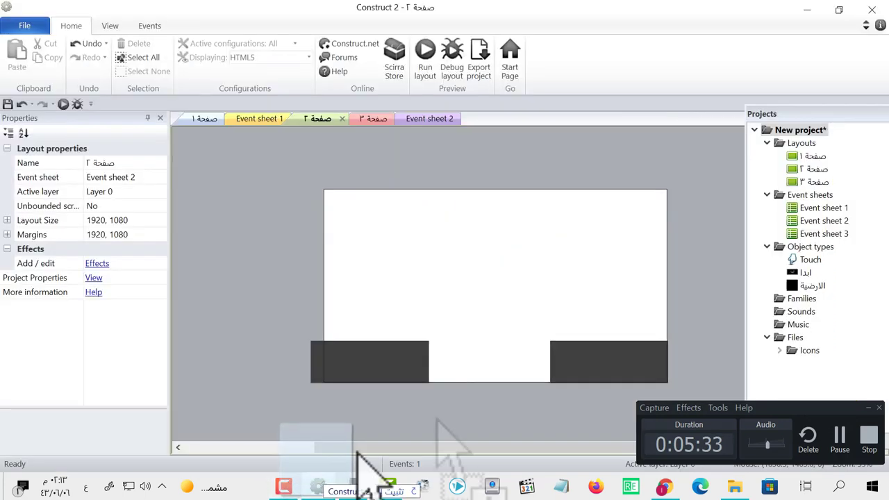
pyautogui.moveTo(313, 489); pyautogui.dragTo(652, 333)
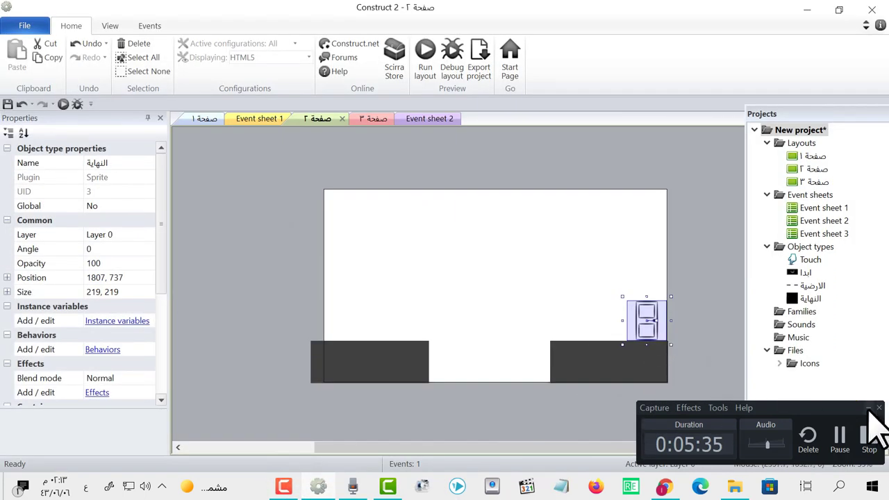
pyautogui.click(868, 408)
pyautogui.moveTo(647, 332); pyautogui.dragTo(651, 332)
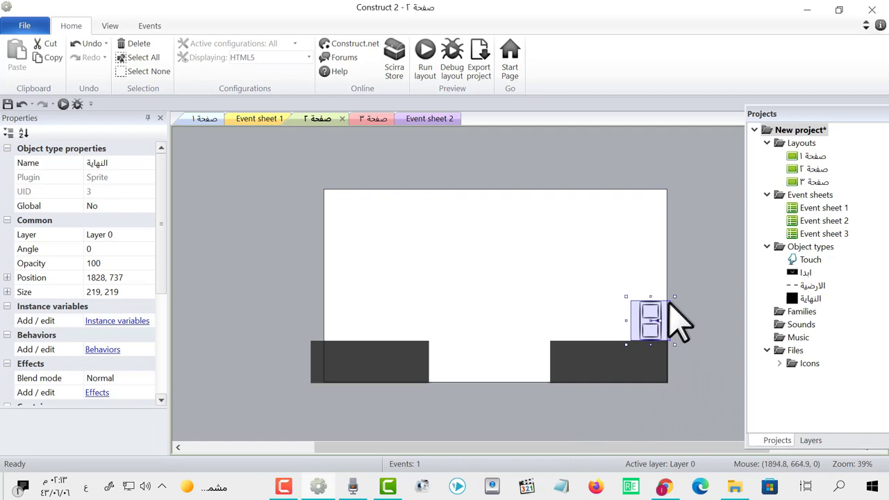
pyautogui.moveTo(675, 296); pyautogui.dragTo(678, 260)
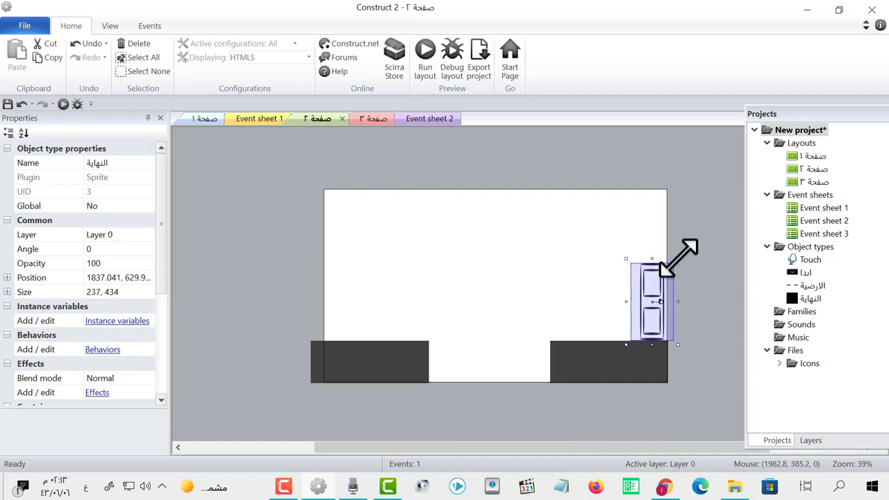
pyautogui.moveTo(626, 302); pyautogui.dragTo(611, 303)
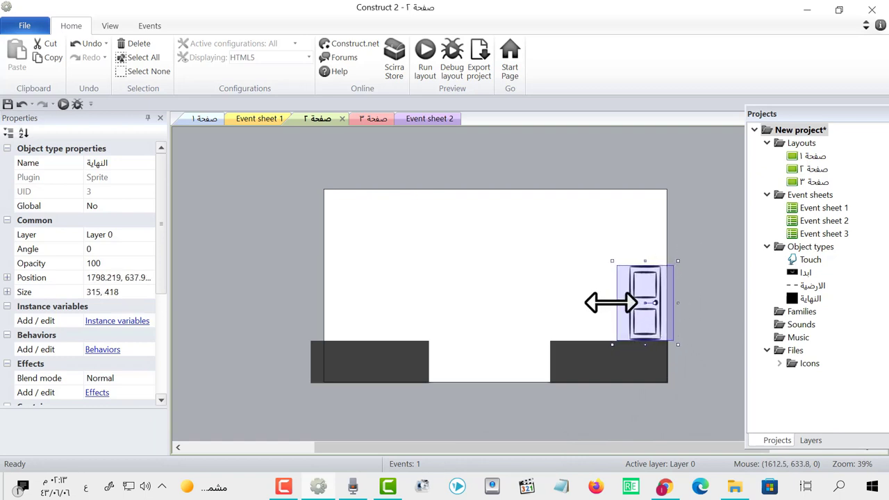
pyautogui.click(716, 351)
pyautogui.click(650, 311)
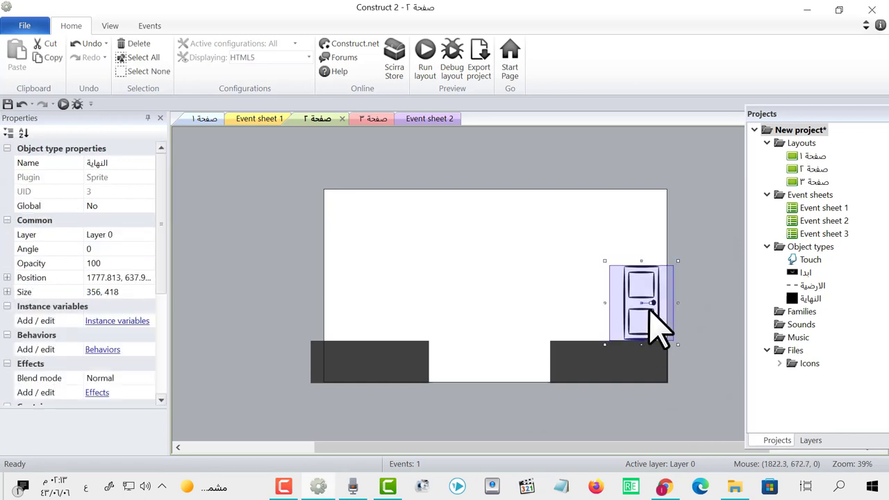
pyautogui.moveTo(652, 311); pyautogui.dragTo(657, 314)
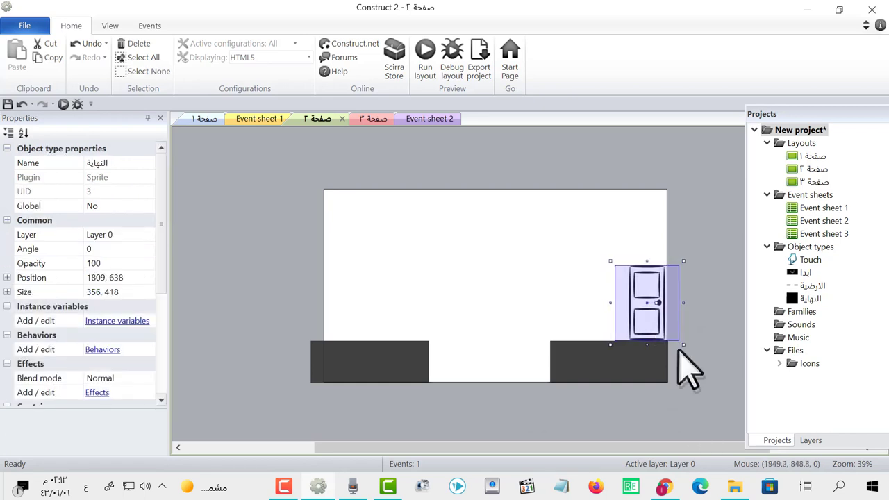
pyautogui.click(699, 396)
pyautogui.click(735, 486)
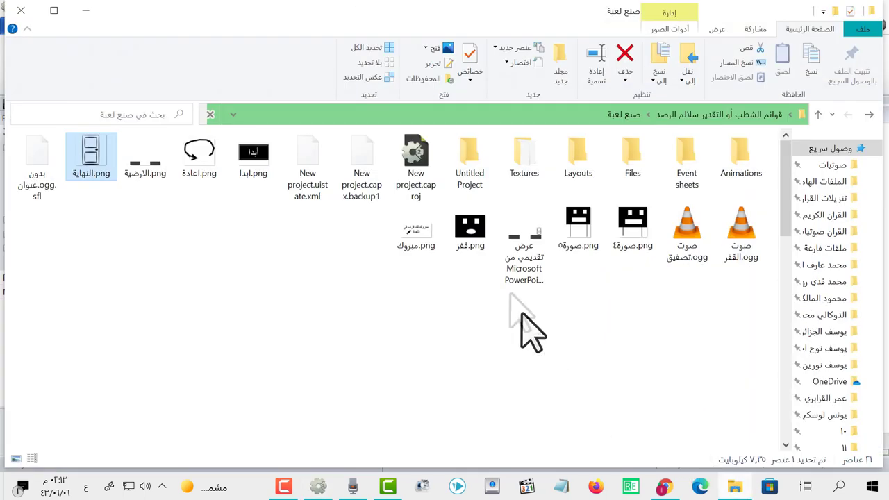
# Add صورة٥.png as a small 132 × 144 character sprite above the left floor
pyautogui.click(582, 231)
pyautogui.moveTo(582, 231); pyautogui.dragTo(316, 489)
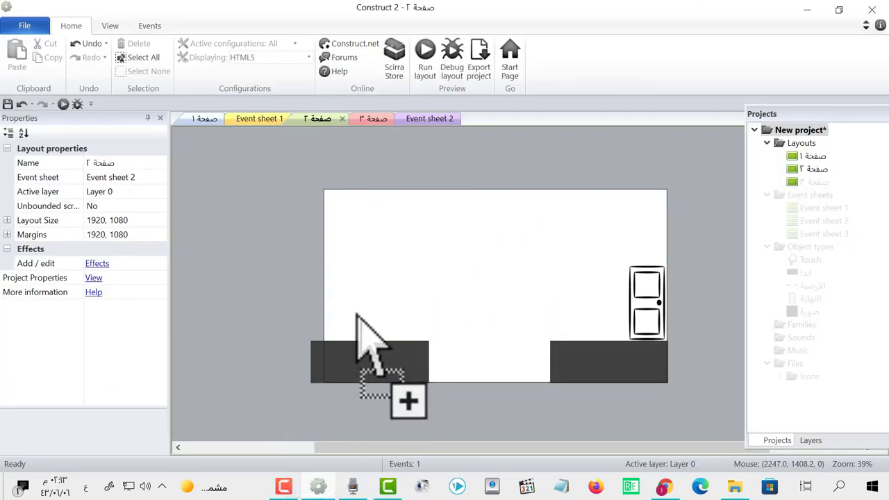
pyautogui.moveTo(316, 489); pyautogui.dragTo(356, 314)
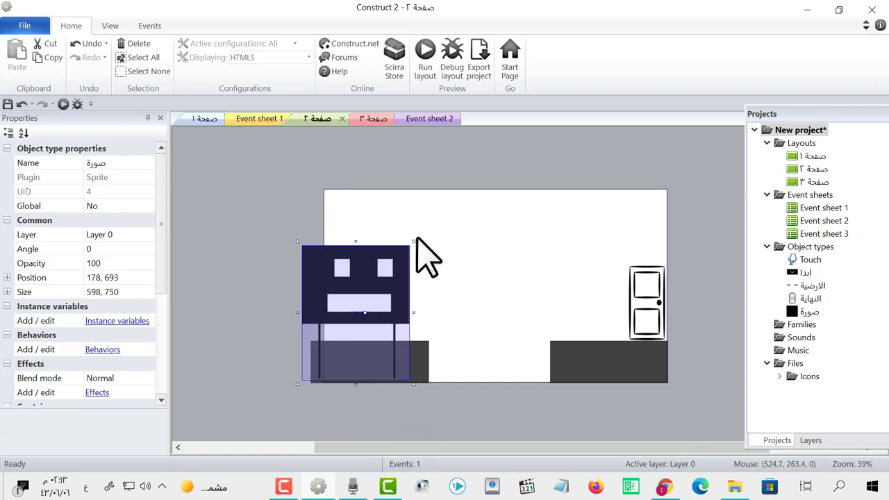
pyautogui.moveTo(413, 242)
pyautogui.mouseDown()
pyautogui.moveTo(366, 340)
pyautogui.moveTo(329, 352)
pyautogui.moveTo(353, 286)
pyautogui.moveTo(356, 244)
pyautogui.mouseUp()
pyautogui.click(427, 258)
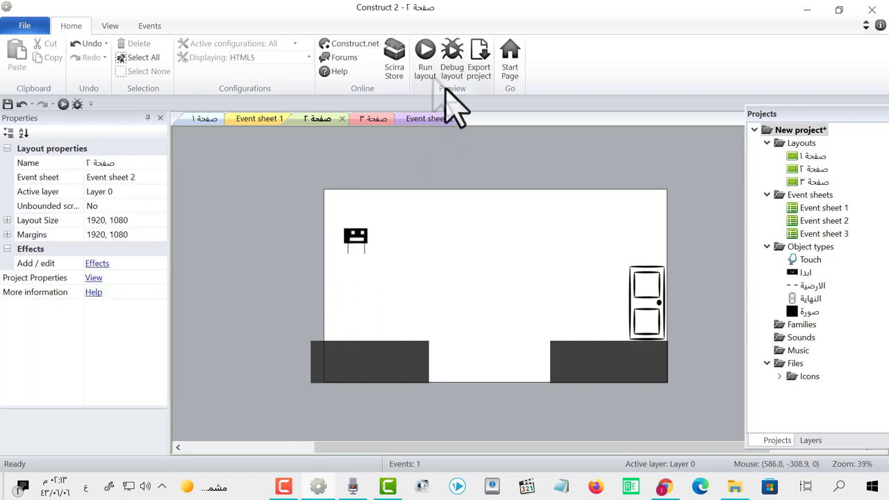
pyautogui.doubleClick(811, 156)
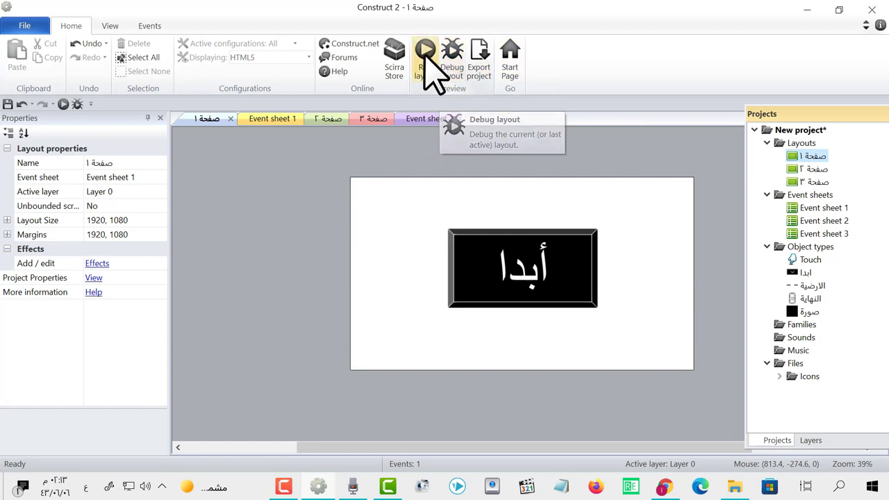
# Run a Chrome preview, start from ابدا to view the second page, then return to Construct 2
pyautogui.click(425, 52)
pyautogui.click(421, 251)
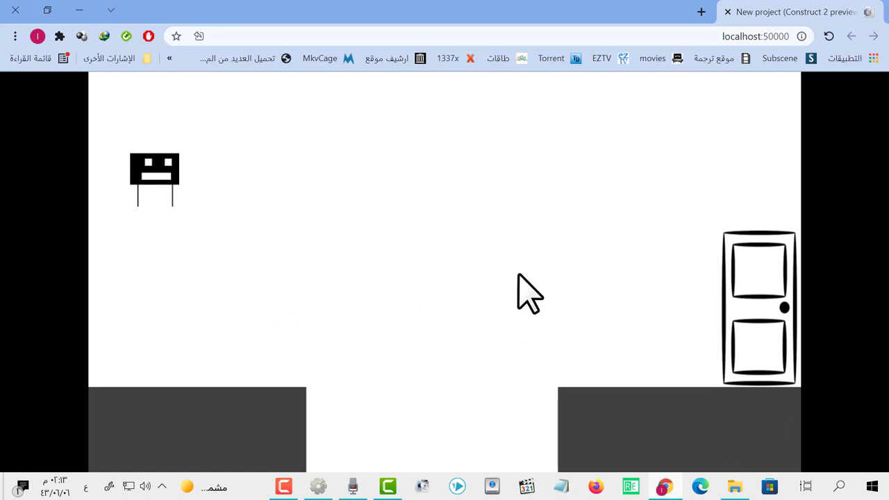
pyautogui.click(330, 486)
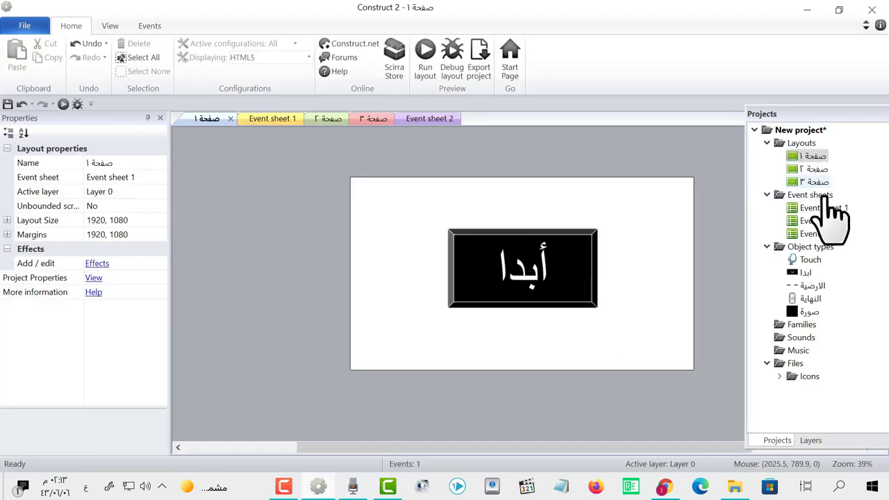
# Insert a new Tiled Background object into layout صفحة ٢
pyautogui.doubleClick(819, 170)
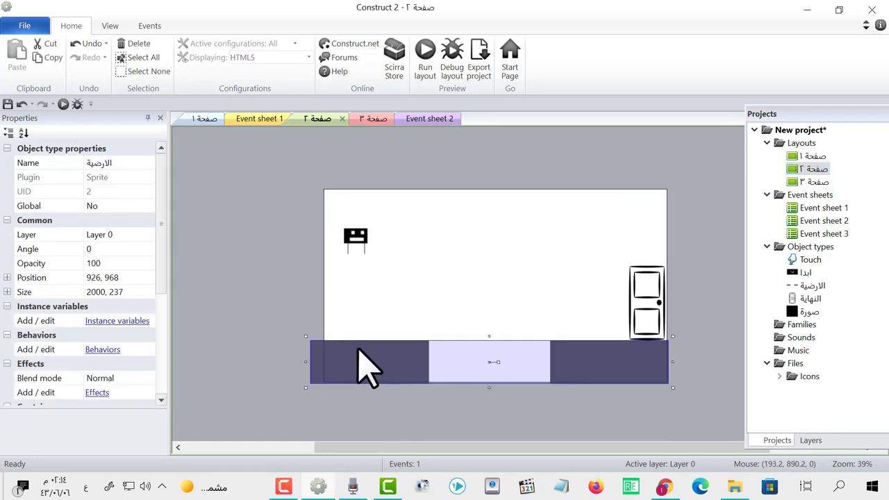
pyautogui.rightClick(437, 264)
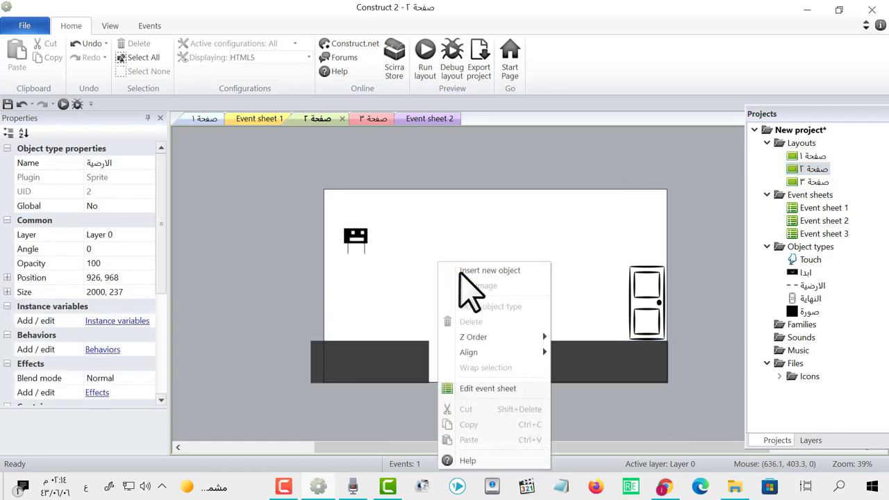
pyautogui.doubleClick(411, 285)
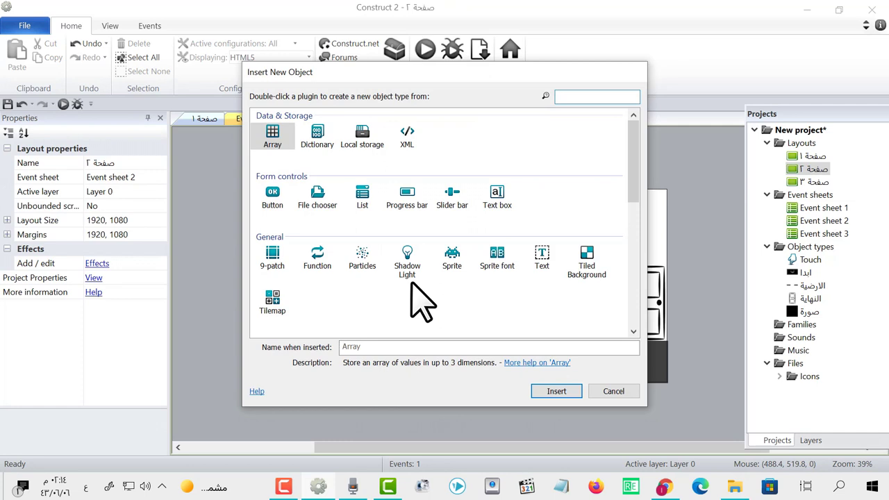
pyautogui.scroll(-2, 486, 309)
pyautogui.scroll(-2, 482, 312)
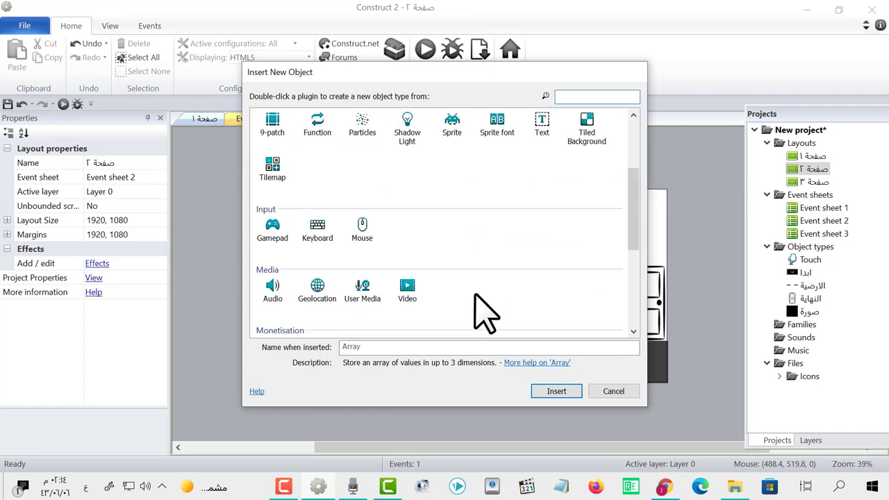
pyautogui.scroll(4, 482, 311)
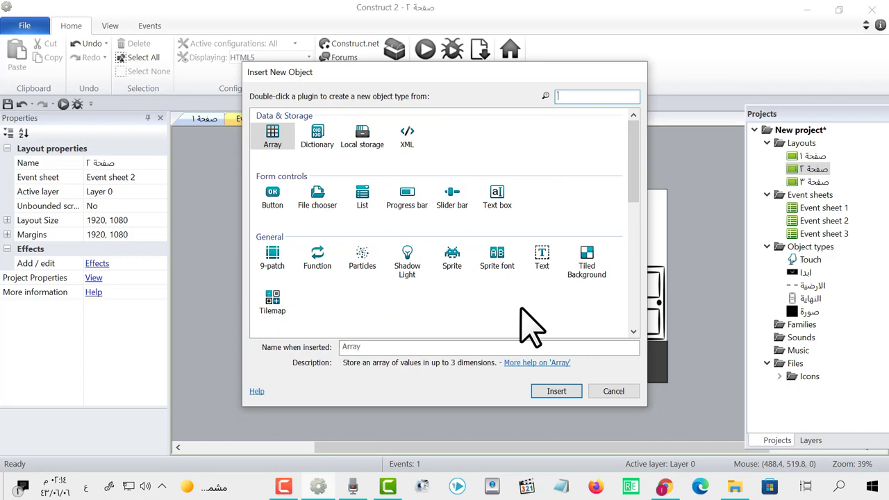
pyautogui.click(587, 261)
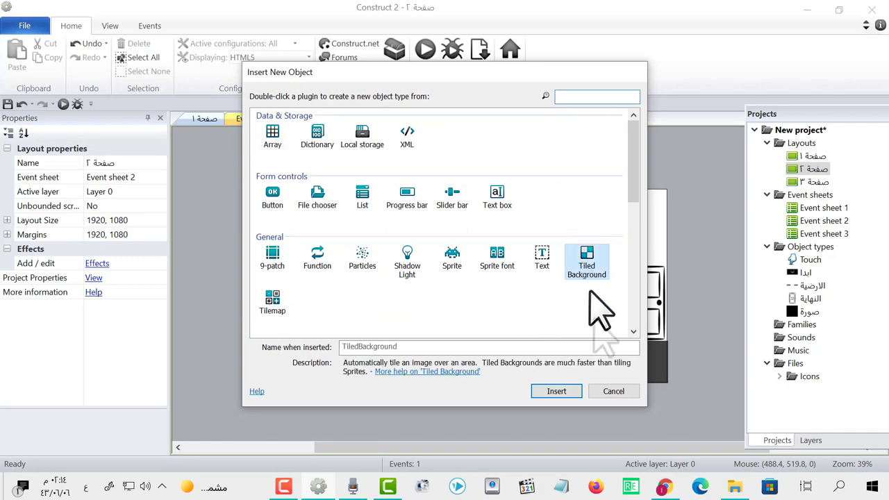
pyautogui.click(557, 391)
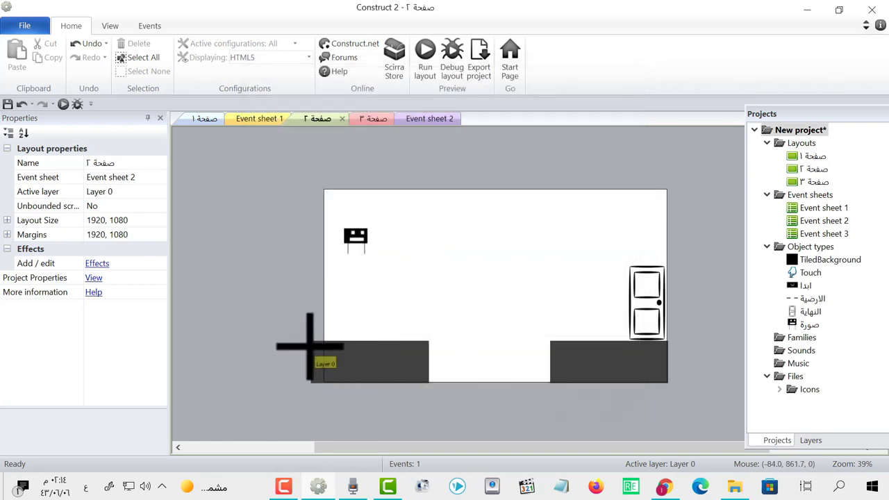
pyautogui.click(421, 387)
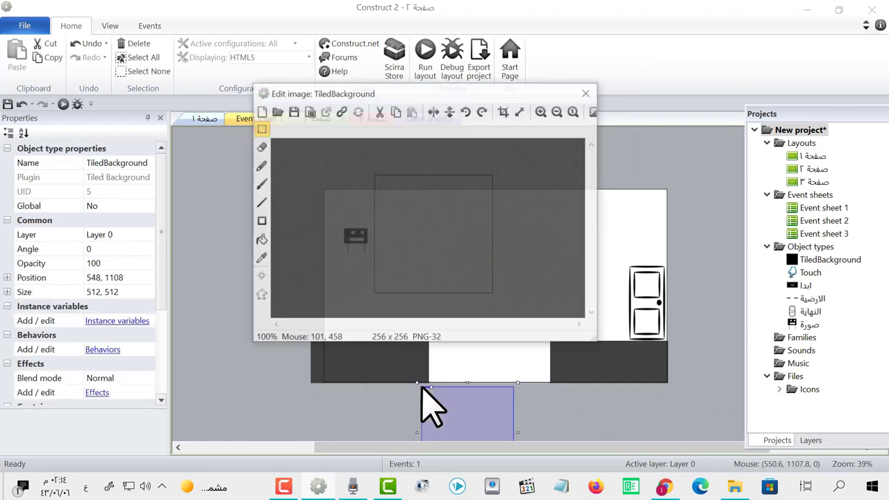
pyautogui.click(587, 92)
# Move and resize the tiled background to 652 × 230 over the left ground block
pyautogui.moveTo(467, 419); pyautogui.dragTo(354, 378)
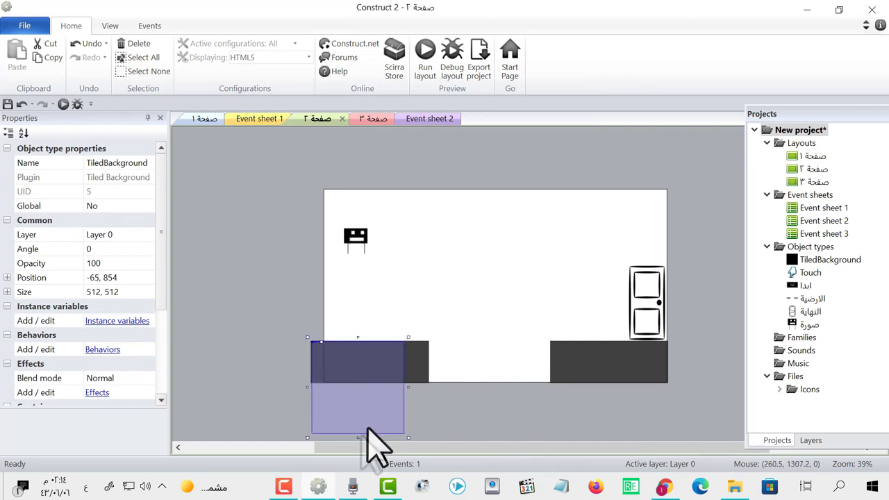
pyautogui.moveTo(357, 437); pyautogui.dragTo(366, 385)
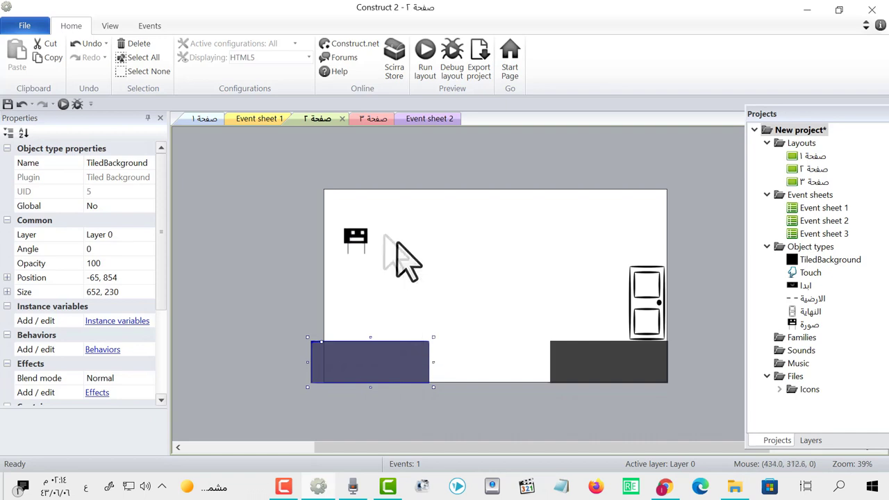
pyautogui.click(357, 238)
pyautogui.click(405, 351)
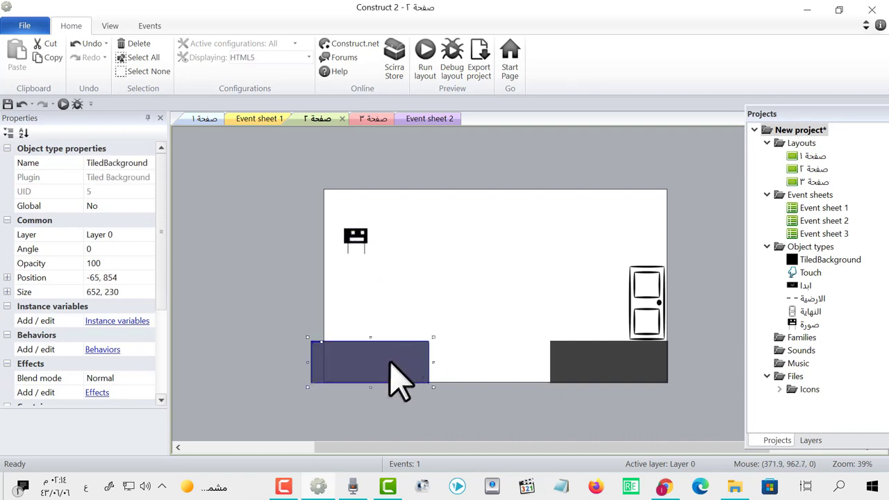
pyautogui.rightClick(494, 294)
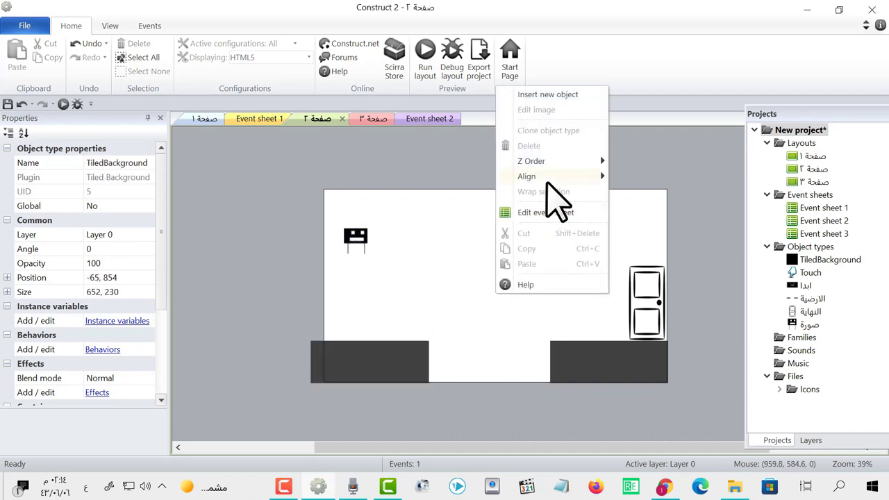
# Insert TiledBackground2 and fit it at 512 × 237 over the right floor beneath the door
pyautogui.doubleClick(422, 287)
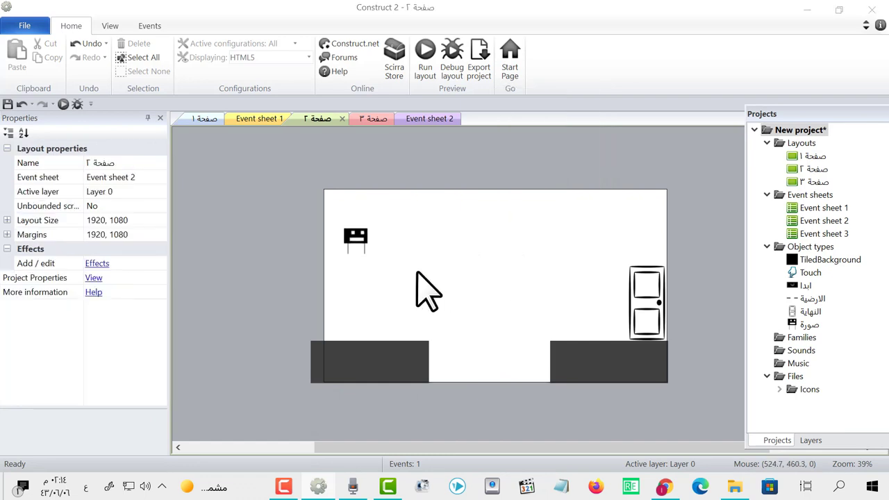
pyautogui.click(576, 264)
pyautogui.click(564, 393)
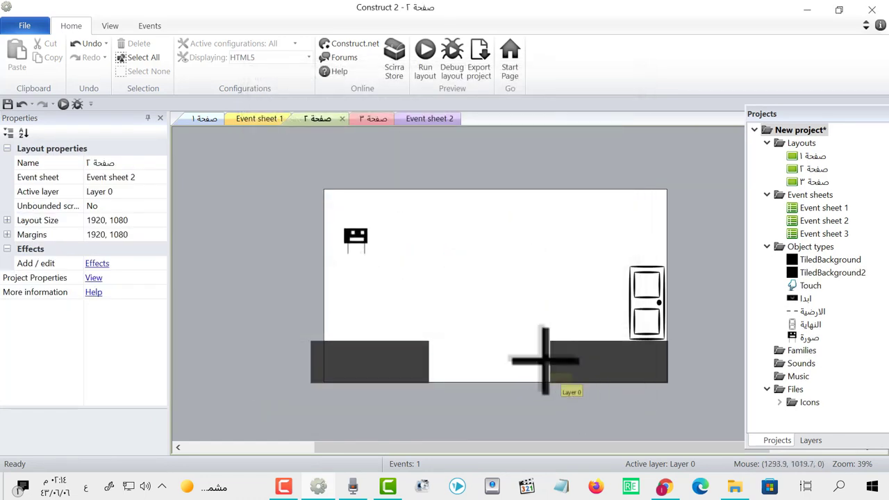
pyautogui.moveTo(548, 341); pyautogui.dragTo(666, 382)
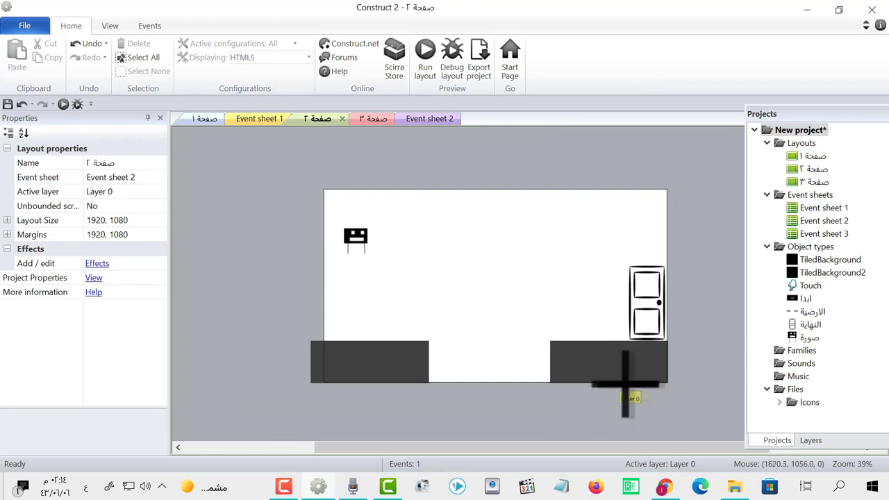
pyautogui.click(670, 387)
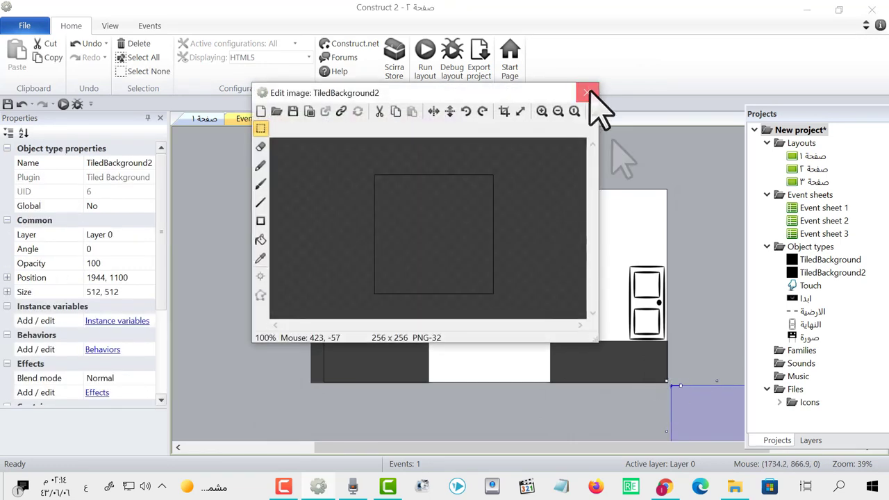
pyautogui.click(585, 87)
pyautogui.moveTo(685, 404); pyautogui.dragTo(588, 366)
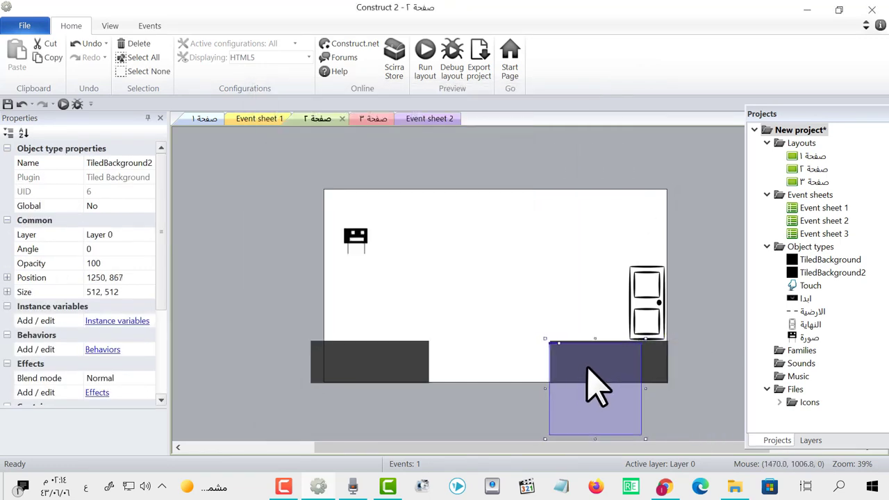
pyautogui.moveTo(597, 436); pyautogui.dragTo(597, 386)
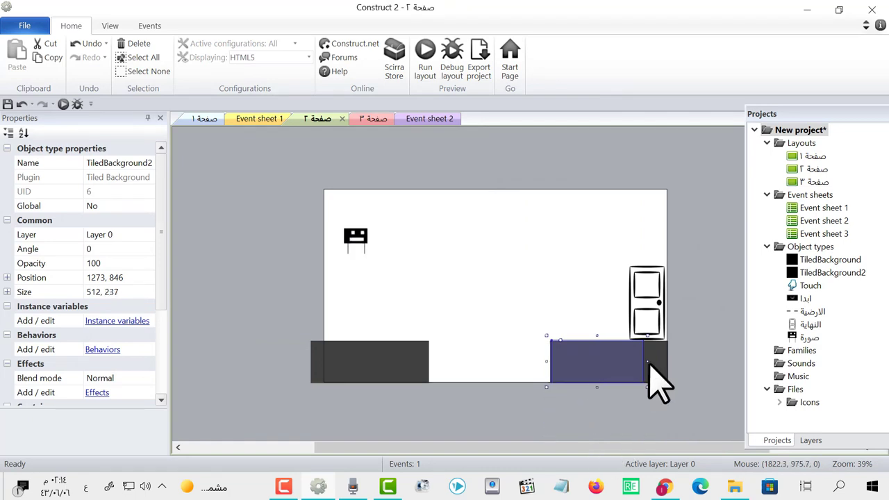
pyautogui.moveTo(661, 365); pyautogui.dragTo(673, 364)
pyautogui.click(691, 351)
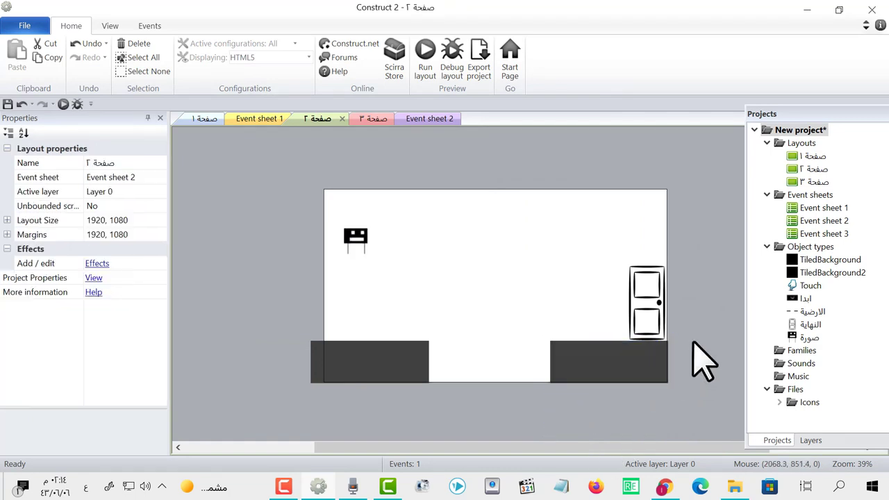
pyautogui.click(386, 357)
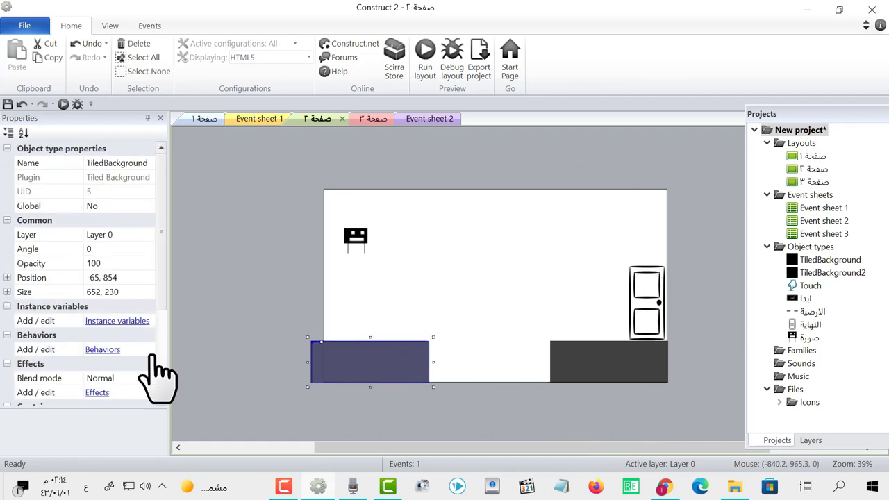
# Add the Solid behavior to the left ground TiledBackground
pyautogui.click(103, 349)
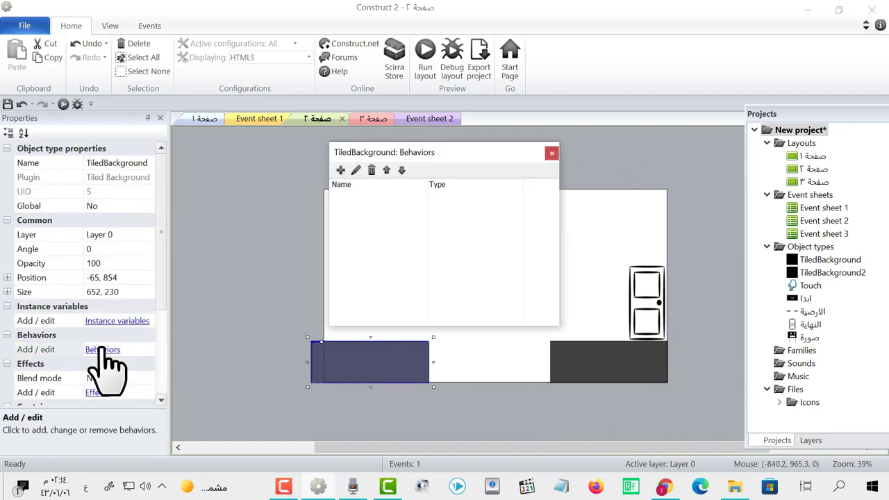
pyautogui.click(340, 170)
pyautogui.click(490, 174)
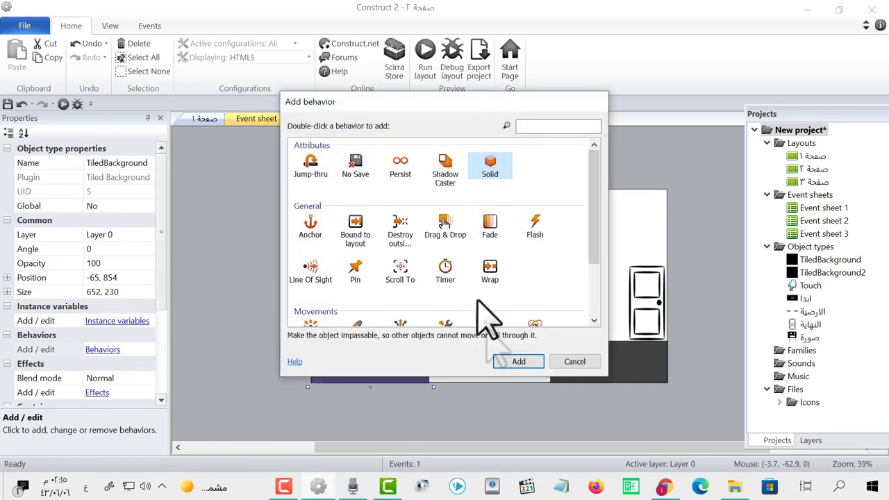
pyautogui.click(522, 363)
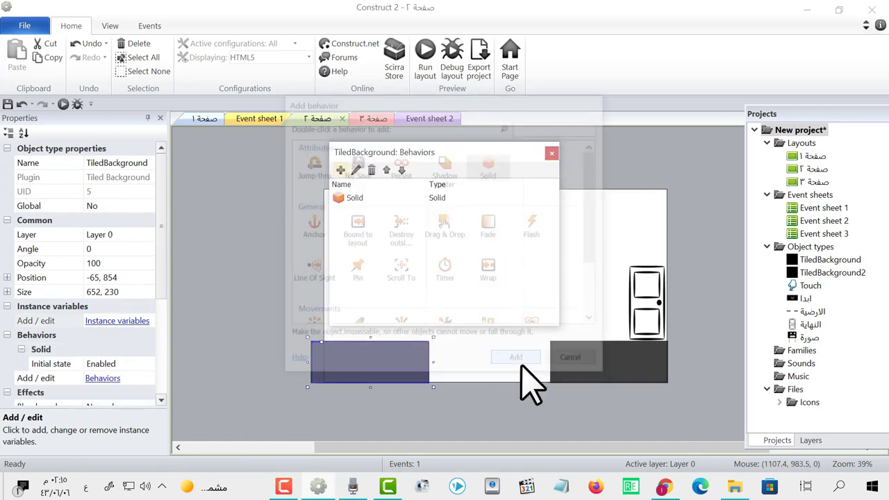
pyautogui.click(551, 153)
# Add the Solid behavior to the right ground TiledBackground2
pyautogui.click(586, 362)
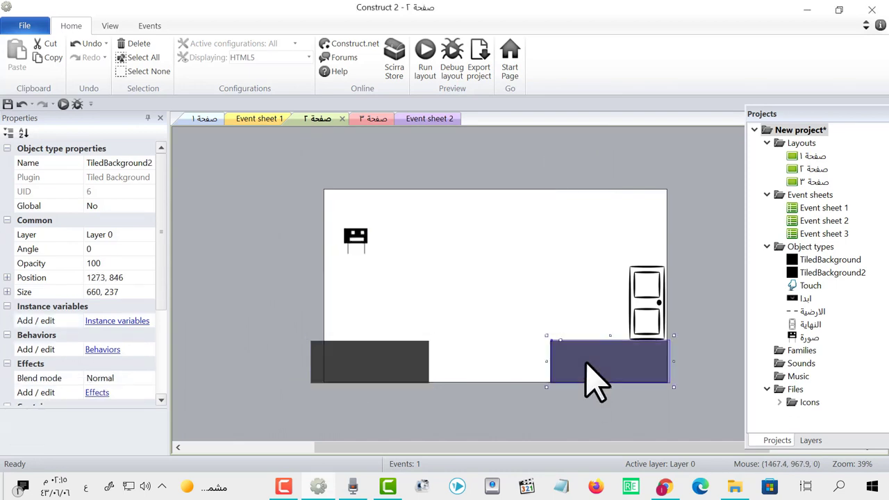
pyautogui.click(103, 349)
pyautogui.click(340, 170)
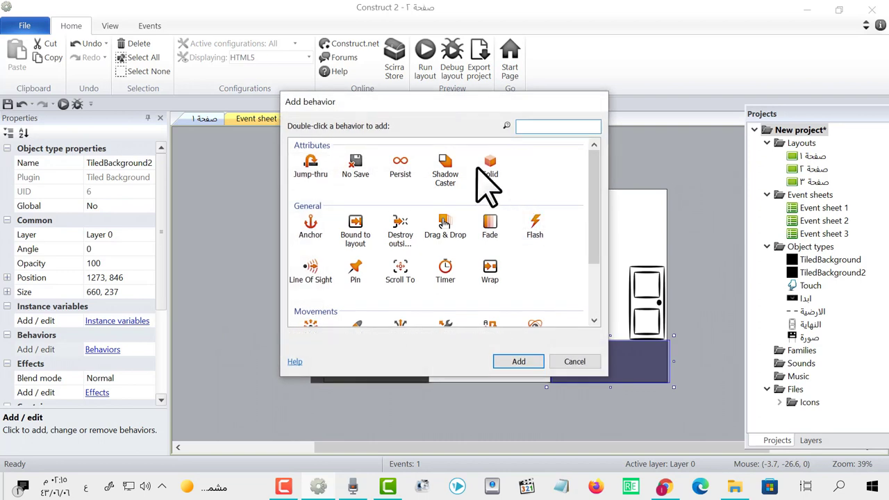
pyautogui.click(491, 170)
pyautogui.click(526, 358)
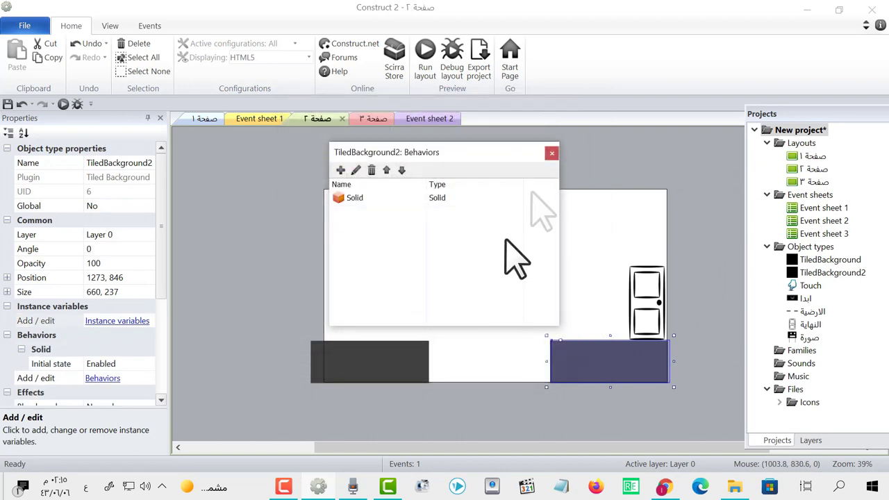
pyautogui.click(553, 152)
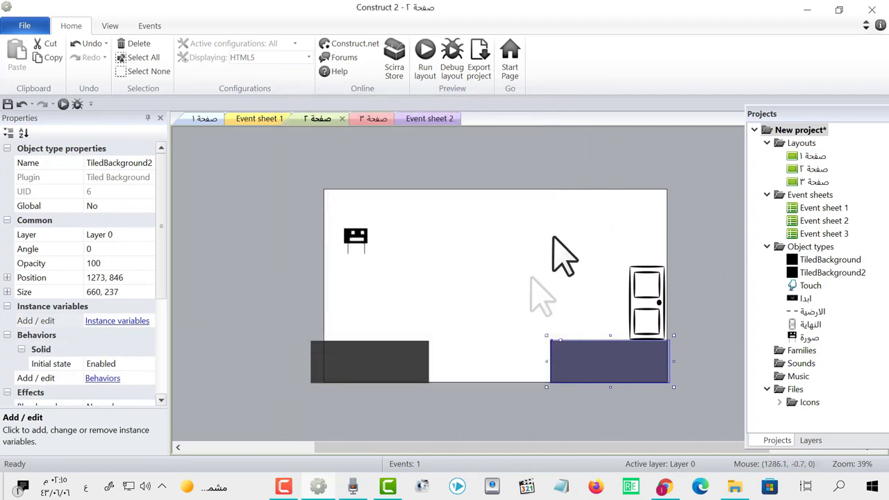
# Compare both ground blocks' properties to confirm each is Solid
pyautogui.click(387, 369)
pyautogui.click(584, 375)
pyautogui.click(347, 382)
pyautogui.click(615, 378)
pyautogui.click(410, 379)
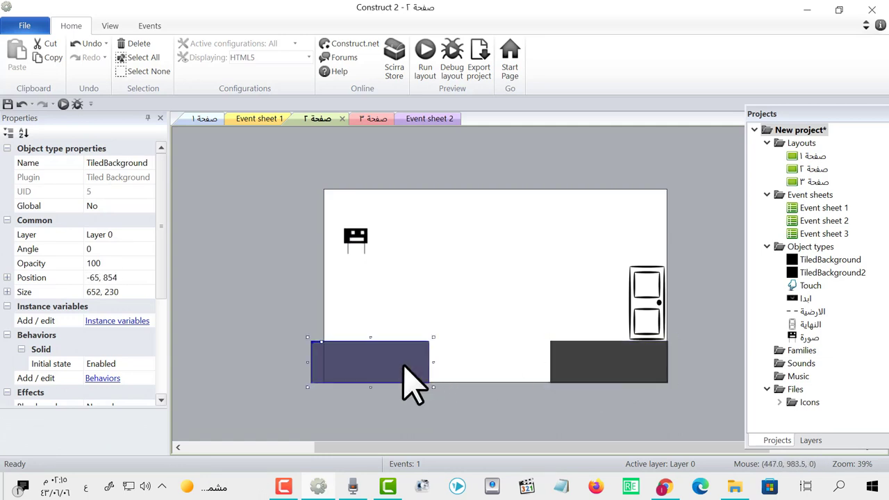
pyautogui.click(351, 241)
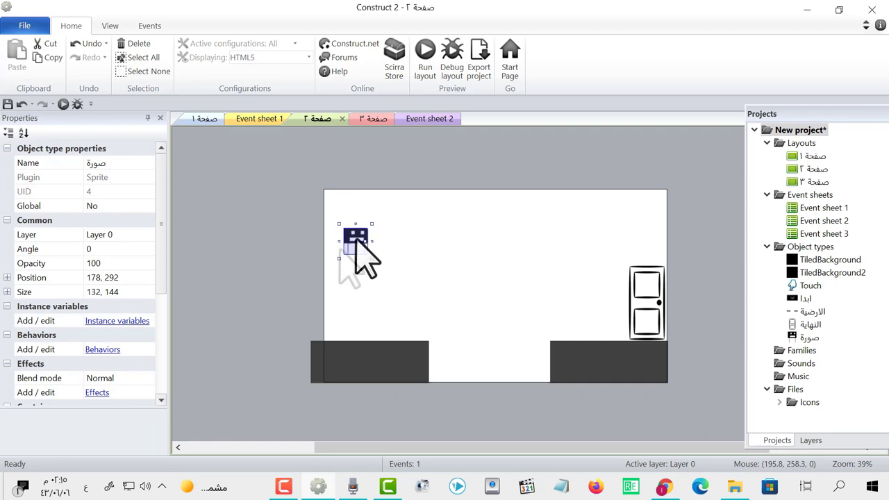
# Add the Platform movement behaviour to the صورة sprite (max speed 330, acceleration 1500)
pyautogui.click(105, 349)
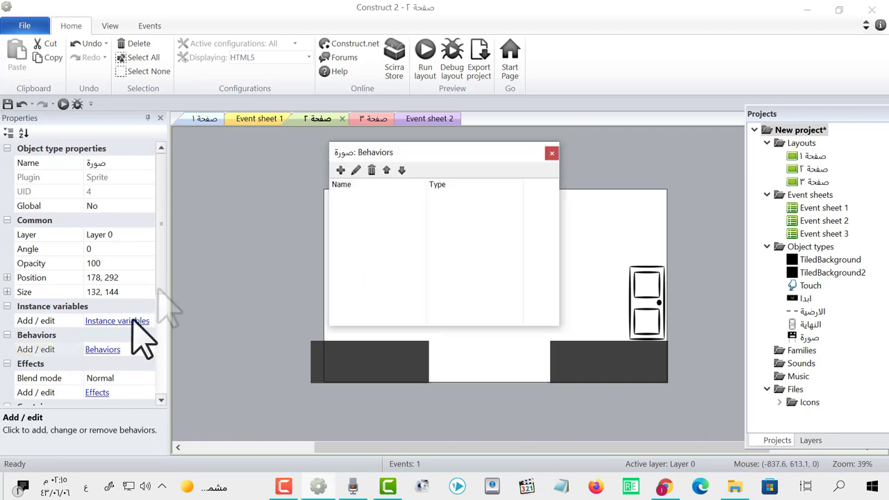
pyautogui.click(340, 171)
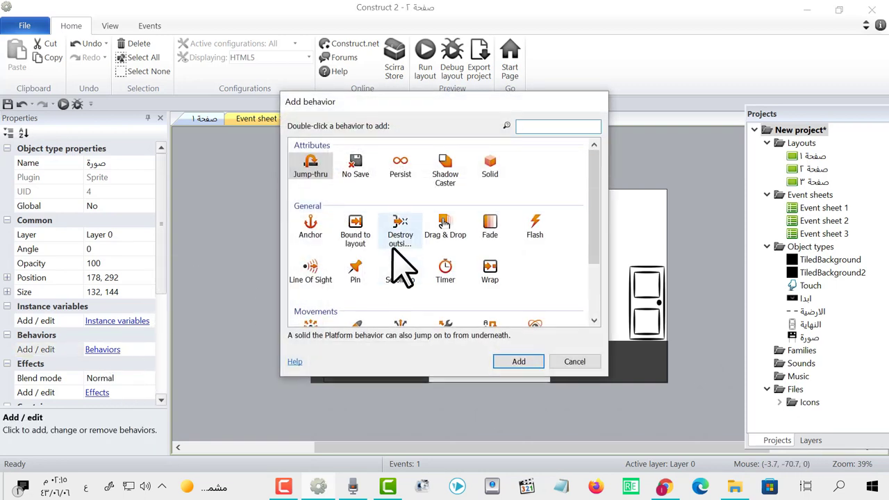
pyautogui.scroll(-2, 402, 268)
pyautogui.click(323, 296)
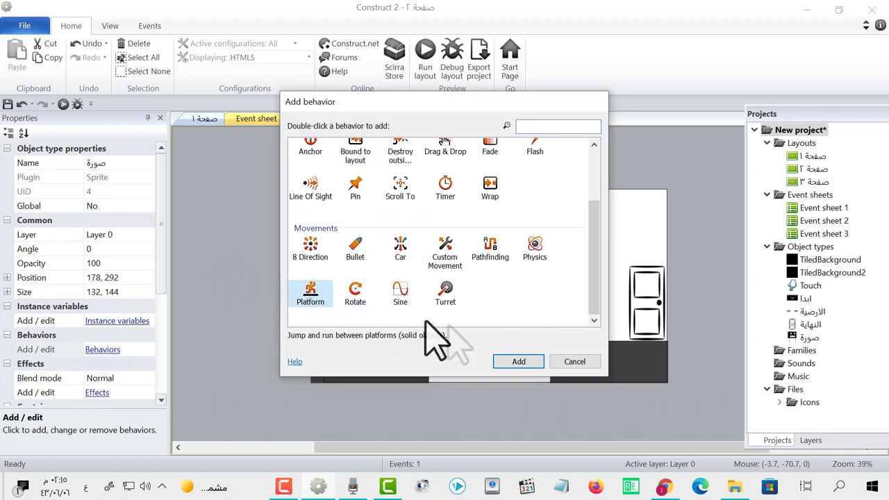
pyautogui.scroll(2, 476, 268)
pyautogui.scroll(-2, 490, 274)
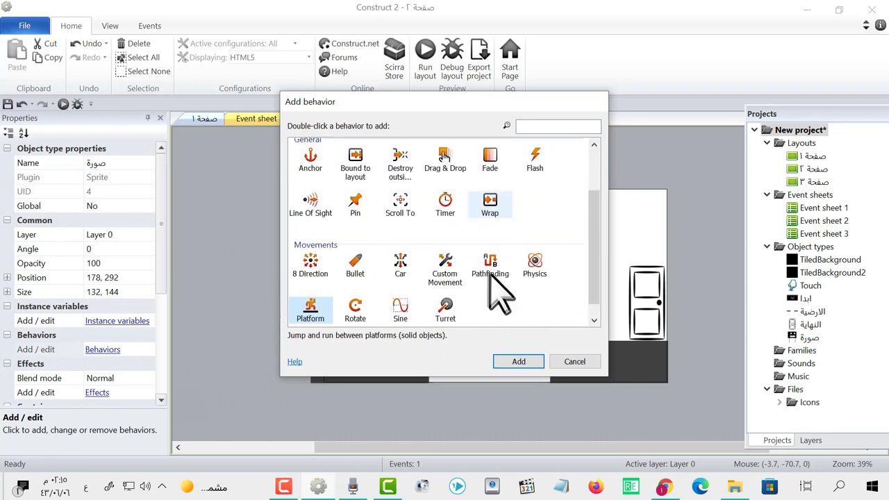
pyautogui.click(527, 365)
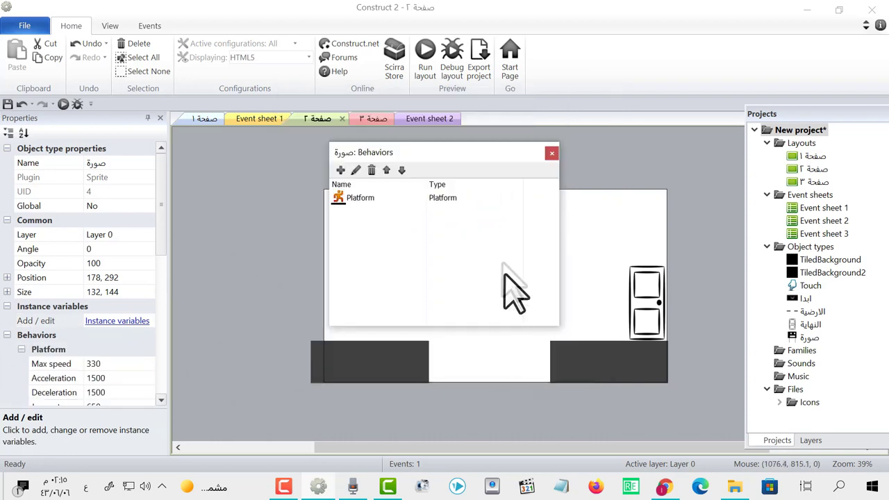
pyautogui.click(551, 153)
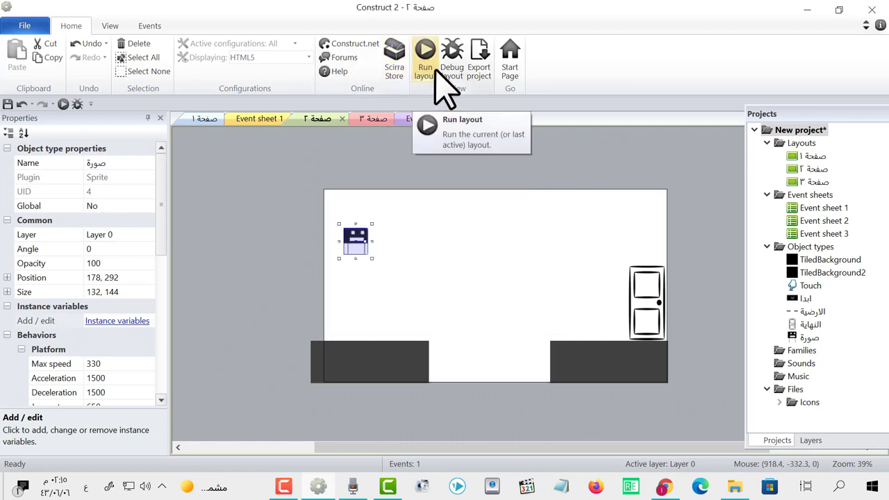
# Run the layout in Chrome and walk and jump the character across the platforms with the arrow keys
pyautogui.click(425, 55)
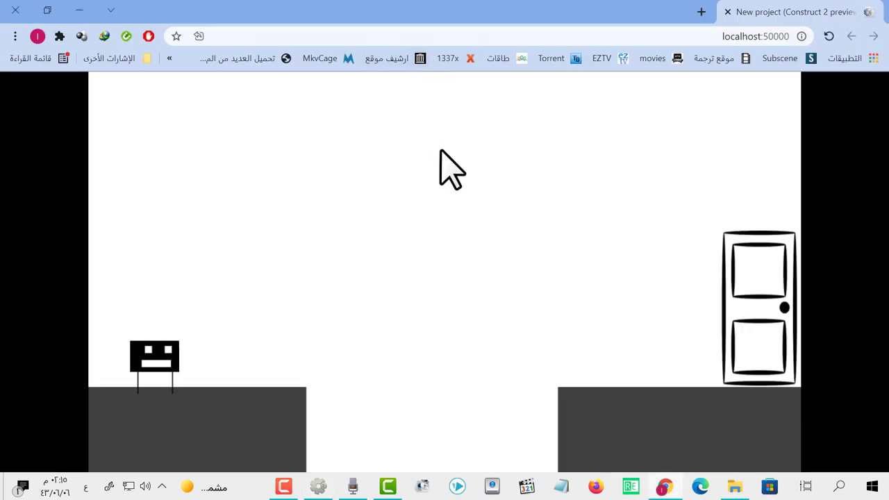
pyautogui.press('Right')
pyautogui.press('Up')
pyautogui.press('Up')
pyautogui.press('Left')
pyautogui.press('Up')
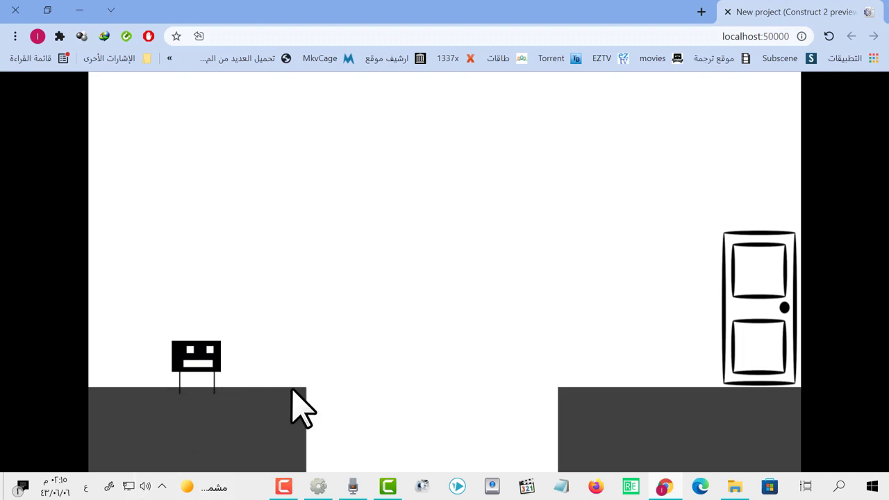
pyautogui.press('Left')
pyautogui.press('Up')
pyautogui.press('Right')
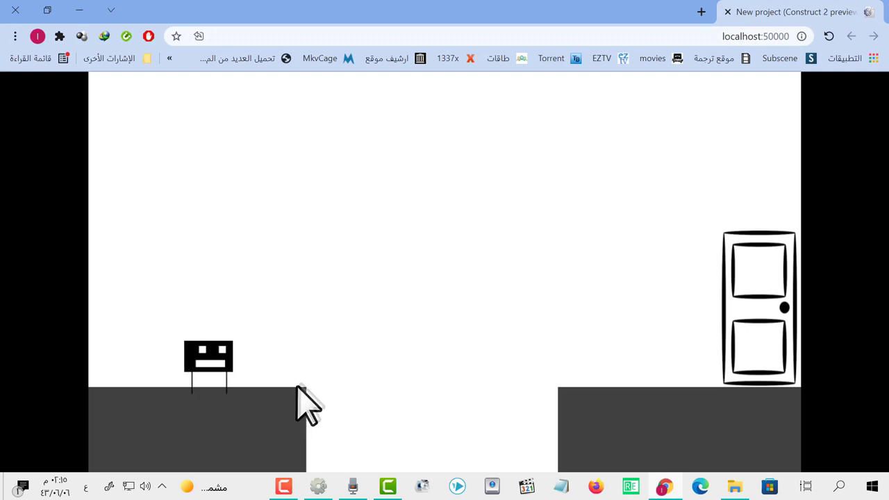
pyautogui.press('Up')
pyautogui.press('Left')
pyautogui.press('Right')
pyautogui.press('Up')
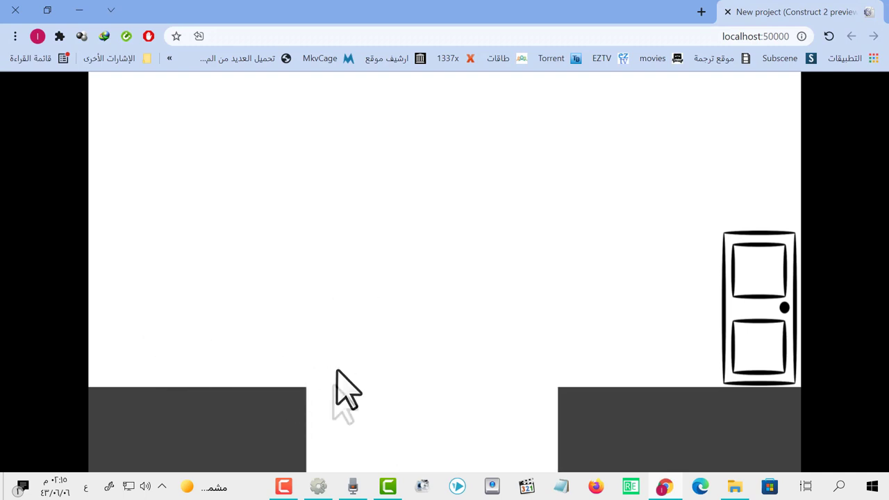
# Select the character sprite and change its Platform Jump sustain from 0 to 5000
pyautogui.click(314, 490)
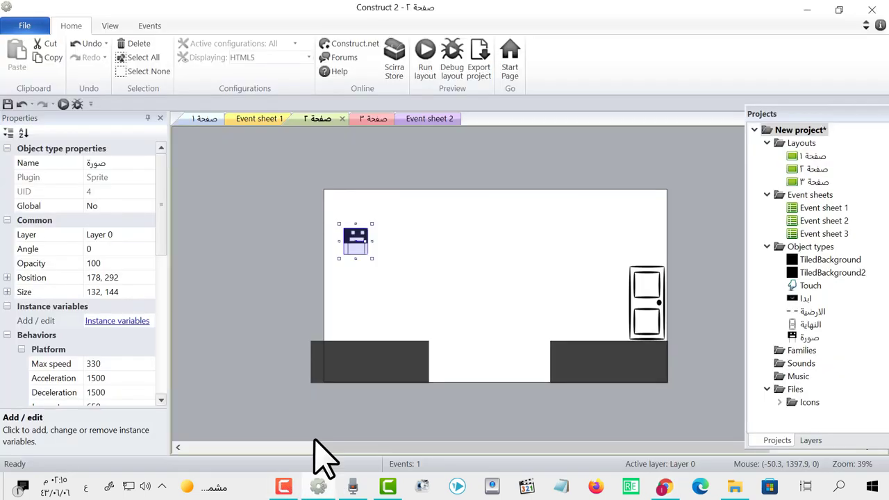
pyautogui.click(423, 306)
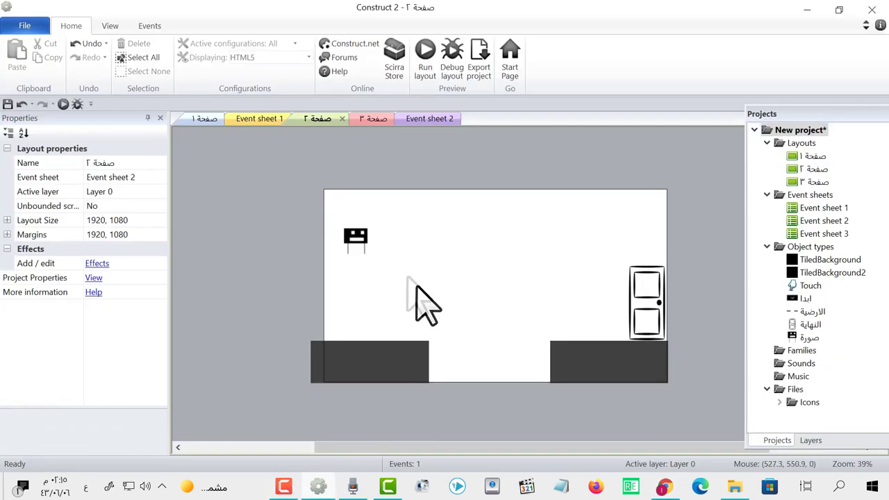
pyautogui.click(356, 239)
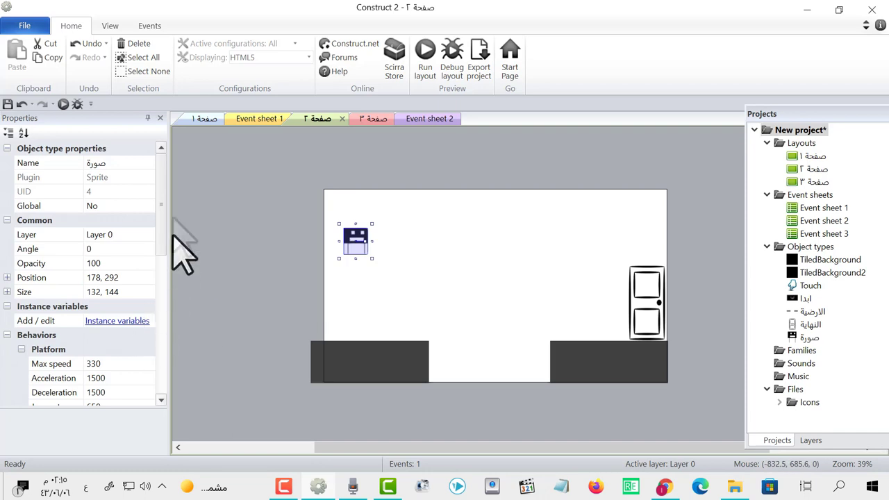
pyautogui.scroll(-1, 155, 215)
pyautogui.scroll(-1, 155, 236)
pyautogui.scroll(-1, 149, 257)
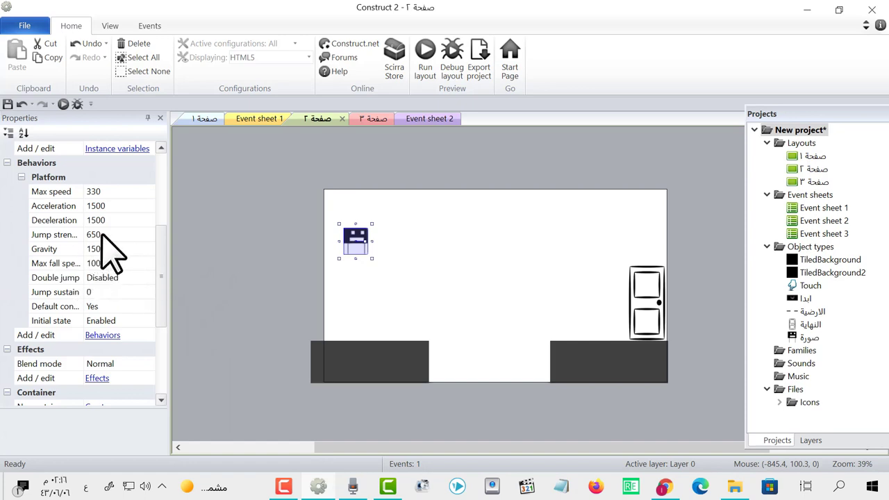
pyautogui.click(109, 292)
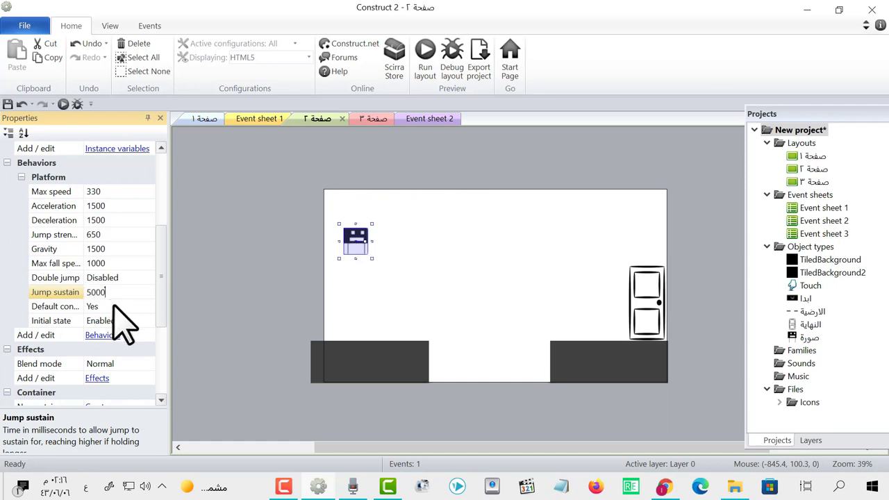
pyautogui.click(188, 294)
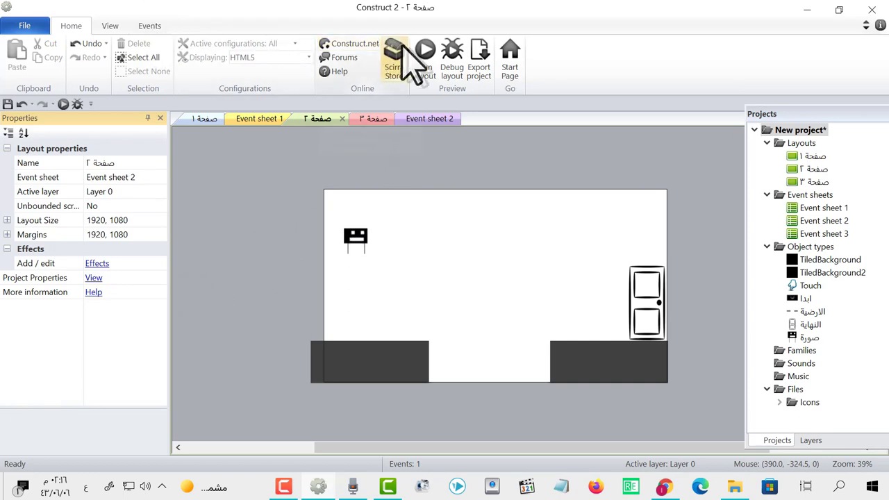
pyautogui.click(425, 55)
pyautogui.press('Up')
pyautogui.press('Right')
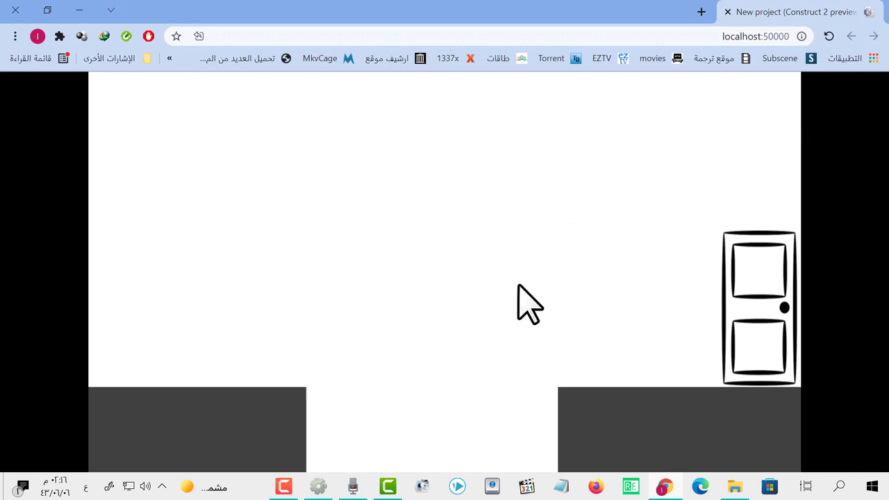
pyautogui.click(318, 487)
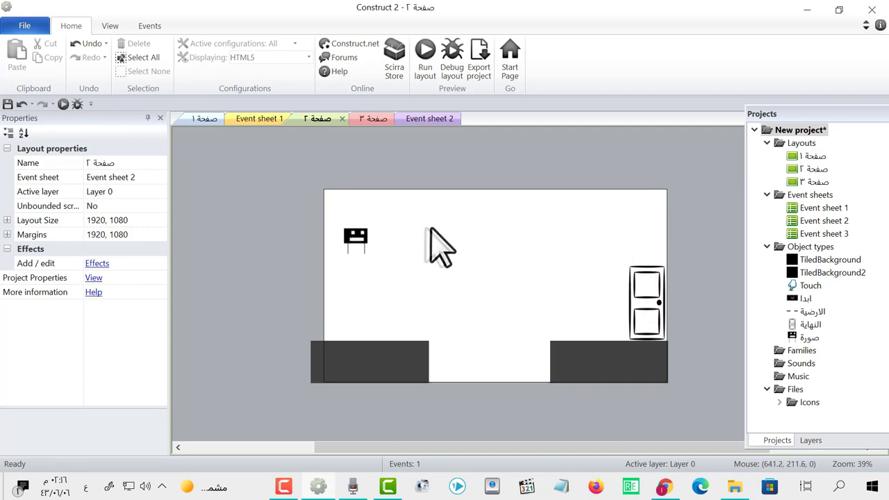
pyautogui.click(360, 238)
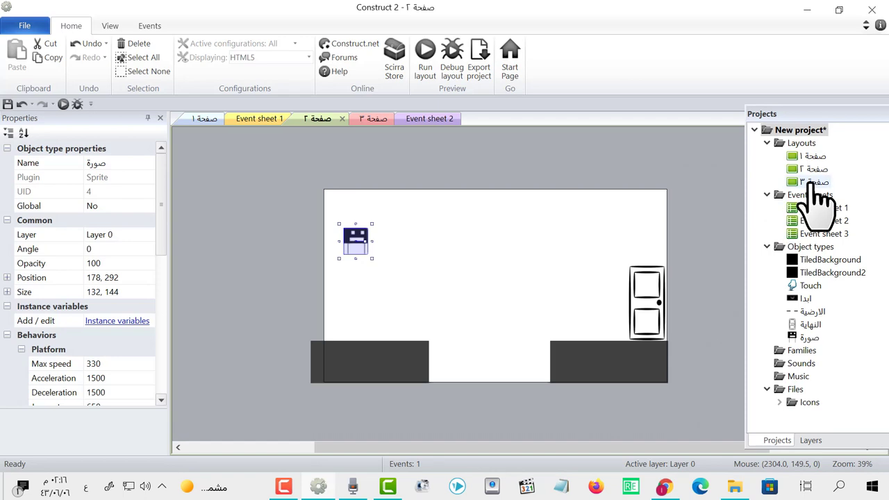
# Open the third layout صفحة ٣
pyautogui.doubleClick(814, 183)
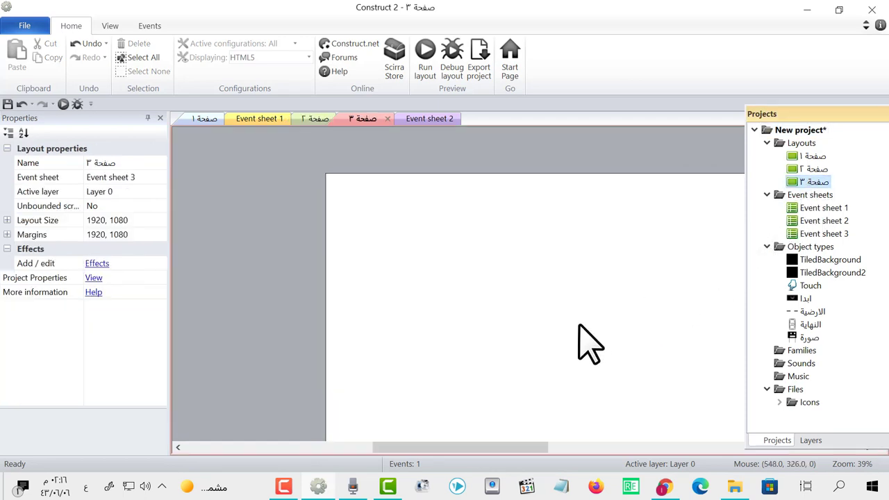
pyautogui.keyDown('ctrl'); pyautogui.scroll(3, 589, 341); pyautogui.keyUp('ctrl')
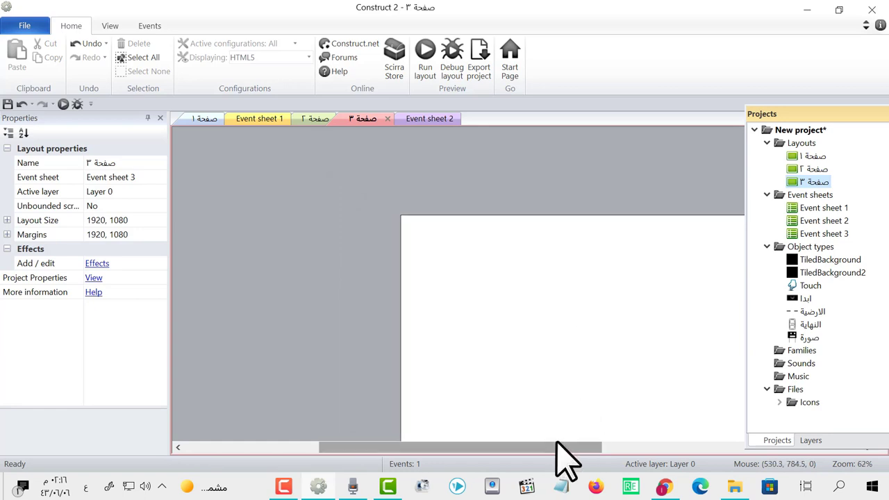
pyautogui.moveTo(556, 448); pyautogui.dragTo(618, 450)
pyautogui.keyDown('ctrl'); pyautogui.scroll(-3, 617, 382); pyautogui.keyUp('ctrl')
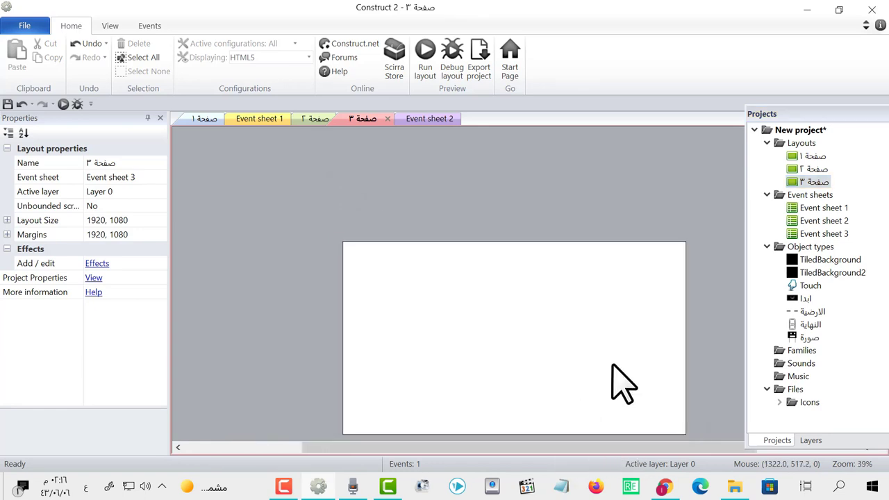
# Drag مبروك.png in from File Explorer, enlarge it to 1307×600 and centre it
pyautogui.click(731, 484)
pyautogui.moveTo(417, 250)
pyautogui.mouseDown()
pyautogui.moveTo(321, 488)
pyautogui.moveTo(431, 348)
pyautogui.mouseUp()
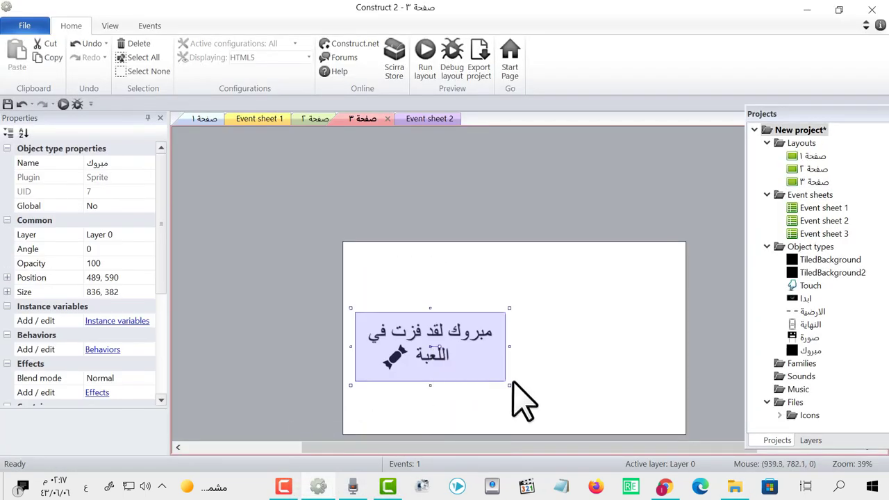
pyautogui.moveTo(509, 385); pyautogui.dragTo(577, 421)
pyautogui.moveTo(517, 378)
pyautogui.mouseDown()
pyautogui.moveTo(576, 372)
pyautogui.moveTo(561, 371)
pyautogui.mouseUp()
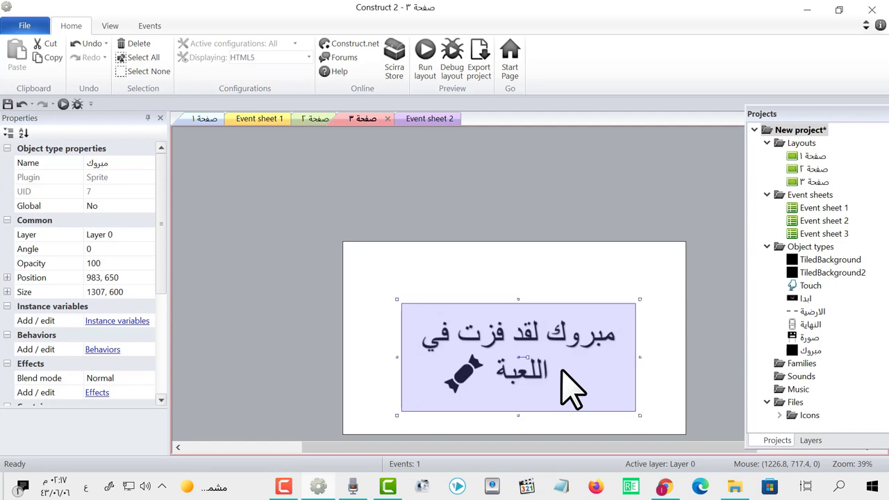
# Open Event sheet 2 and add a صورة On collision with النهاية event
pyautogui.click(820, 169)
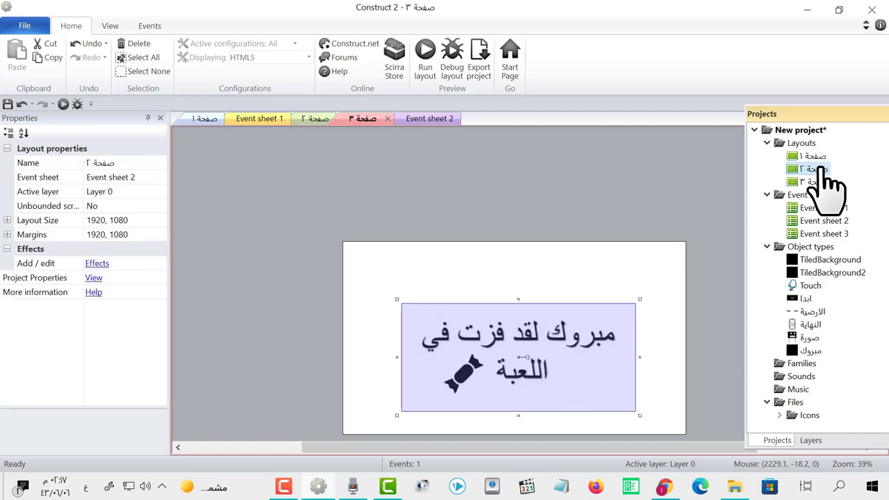
pyautogui.doubleClick(826, 223)
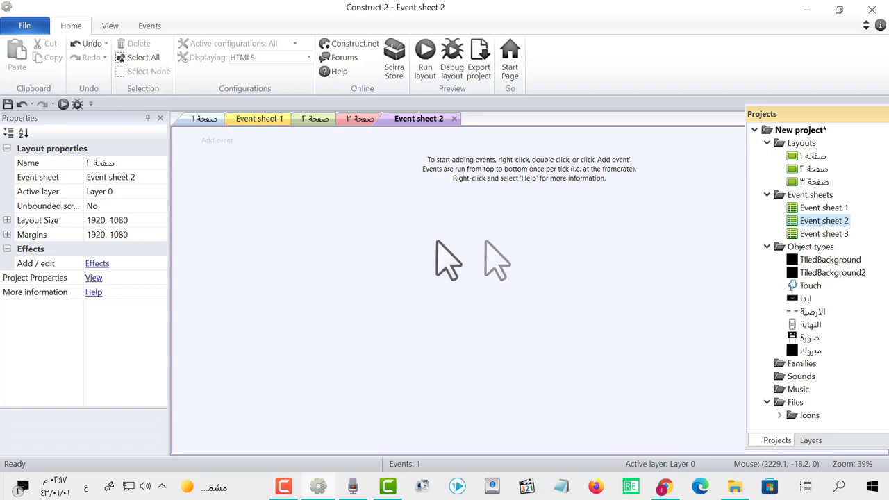
pyautogui.click(216, 141)
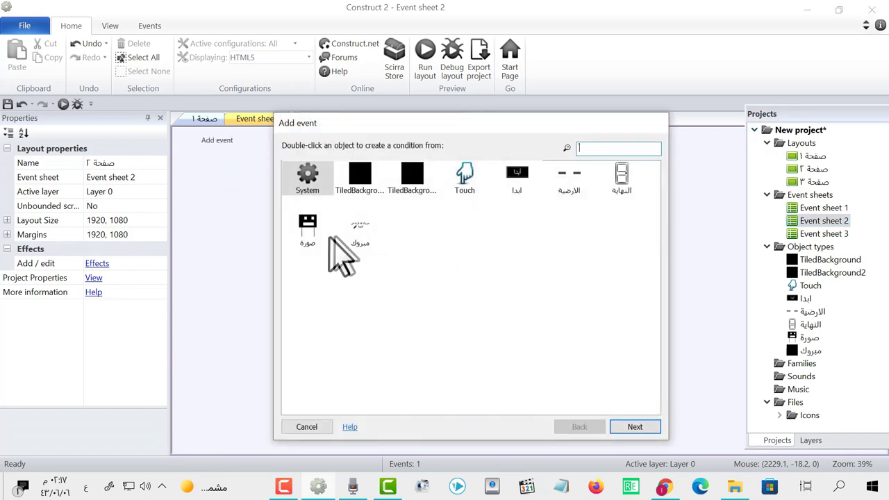
pyautogui.click(308, 233)
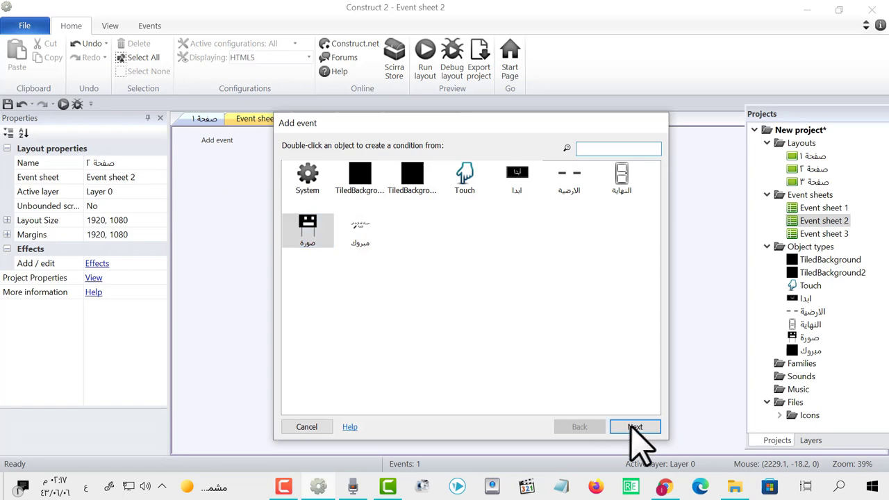
pyautogui.click(635, 427)
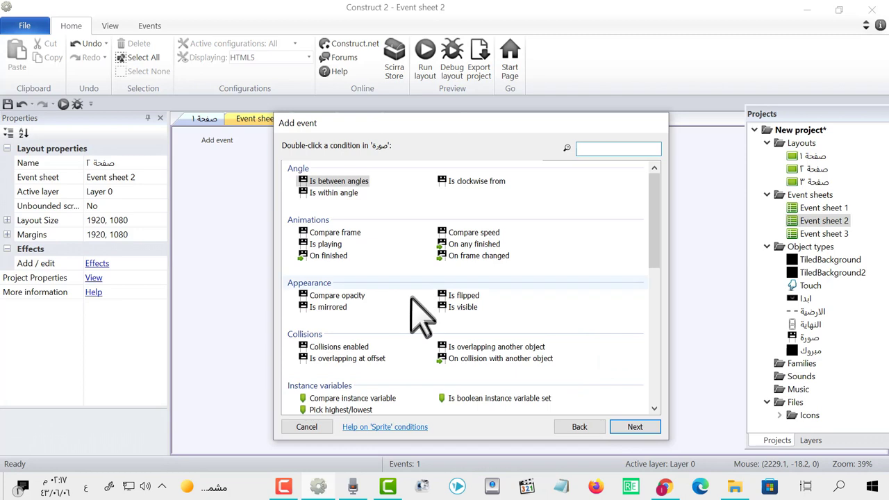
pyautogui.scroll(-2, 424, 339)
pyautogui.click(500, 297)
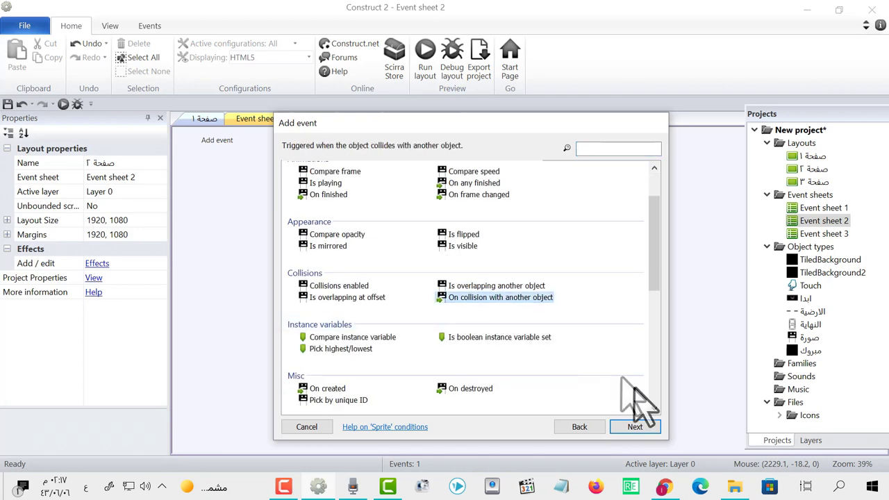
pyautogui.click(635, 425)
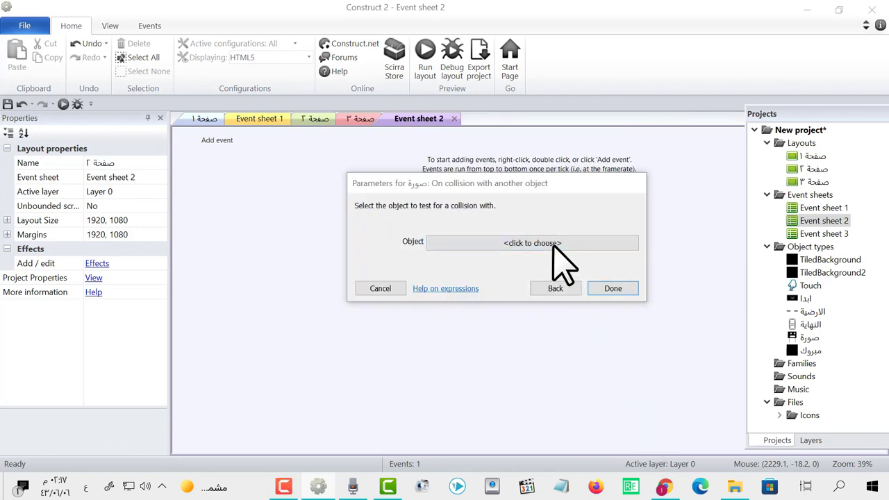
pyautogui.click(553, 244)
pyautogui.click(464, 167)
pyautogui.click(571, 397)
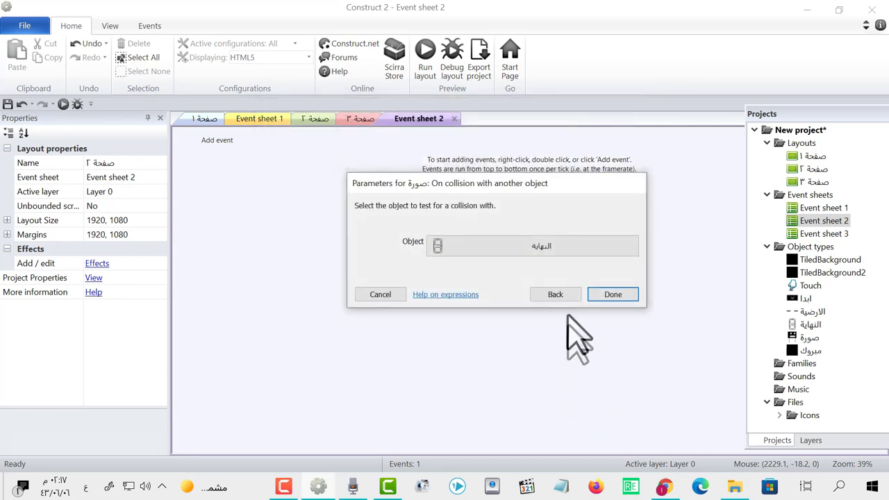
pyautogui.click(614, 297)
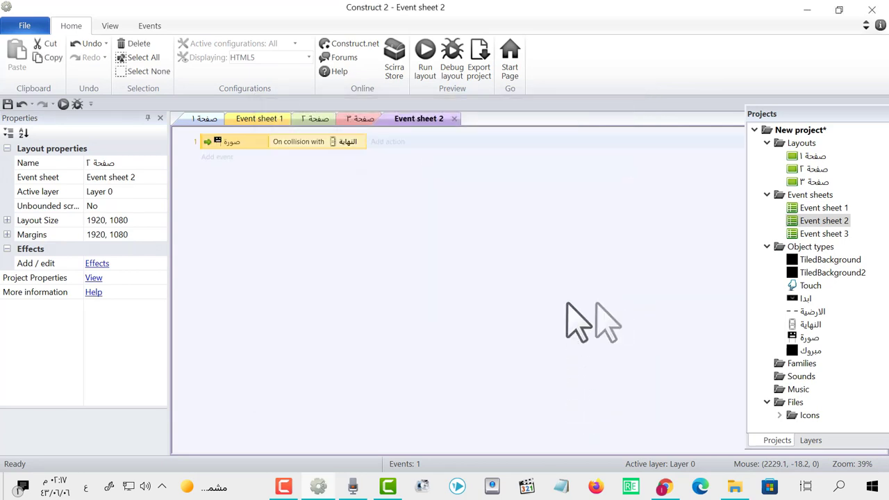
# Give the collision event a System Go to layout صفحة ٣ action
pyautogui.click(399, 142)
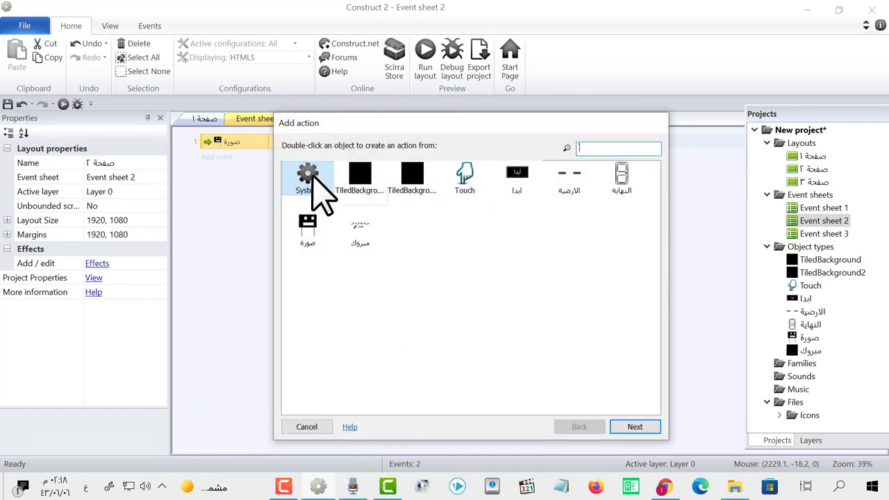
pyautogui.doubleClick(311, 178)
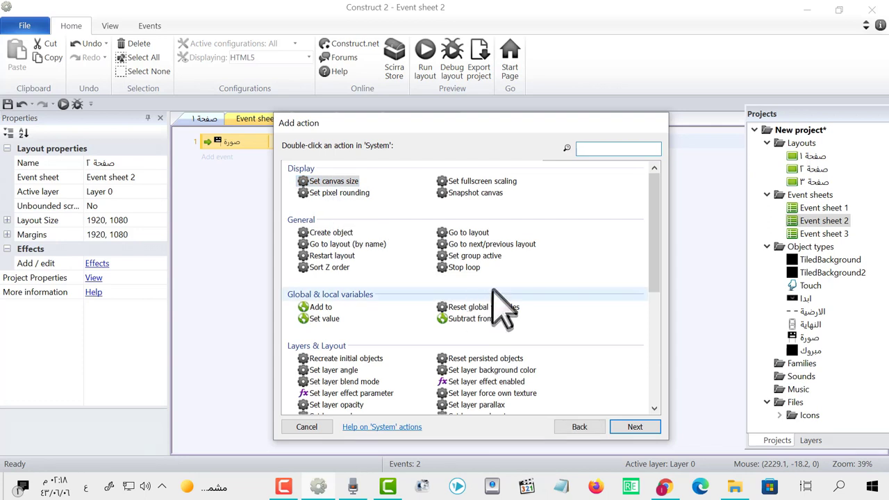
pyautogui.doubleClick(481, 232)
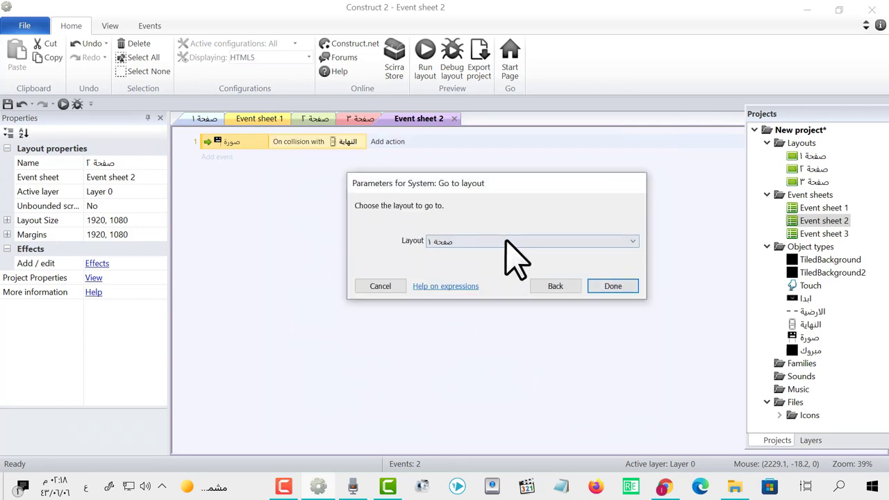
pyautogui.click(507, 241)
pyautogui.click(507, 270)
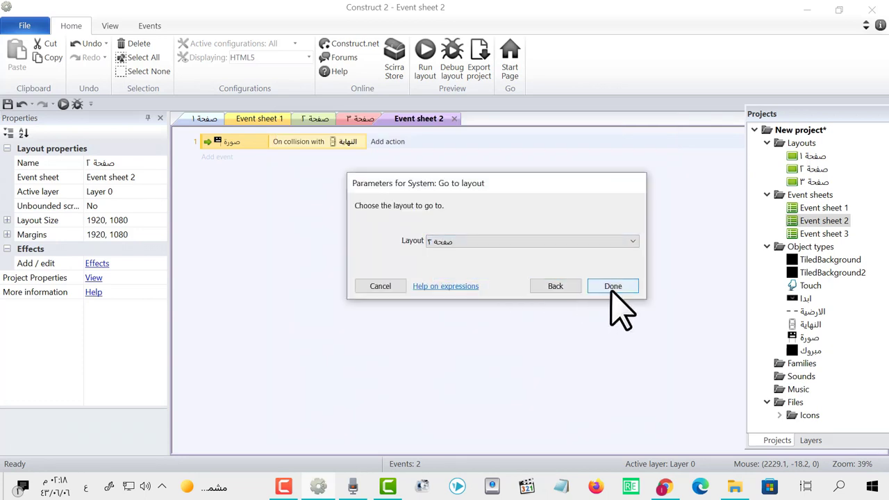
pyautogui.click(613, 287)
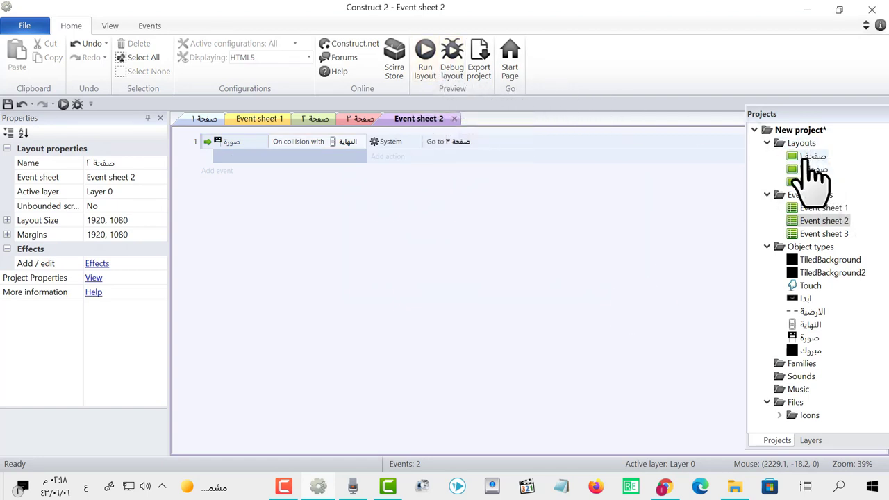
# Preview from layout صفحة ١, start the game and reach the door to see the مبروك page
pyautogui.doubleClick(809, 156)
pyautogui.click(425, 59)
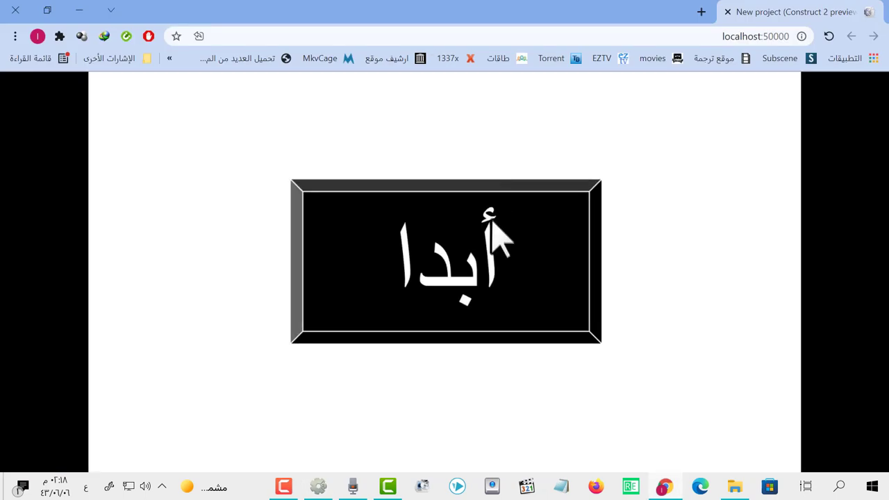
pyautogui.click(483, 257)
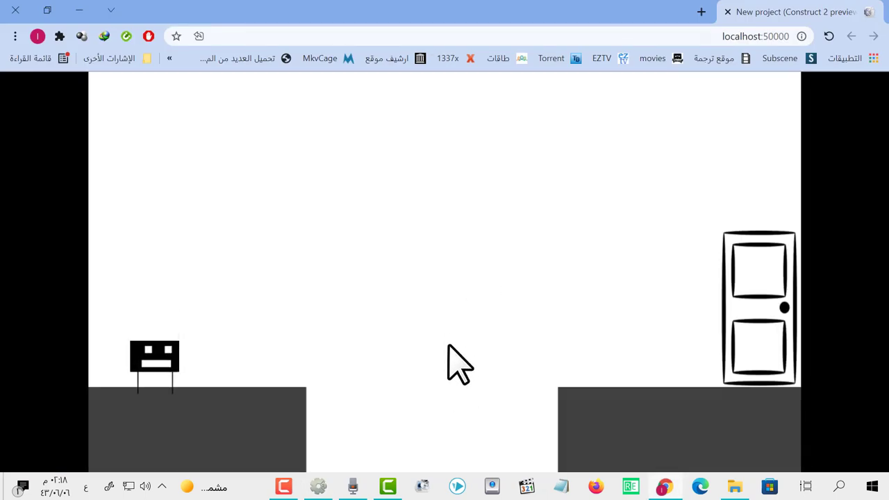
pyautogui.press('Right')
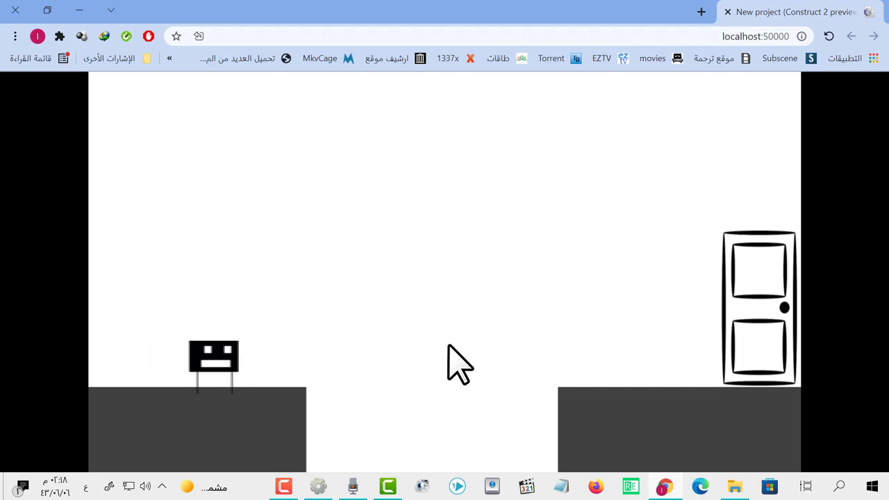
pyautogui.press('Up')
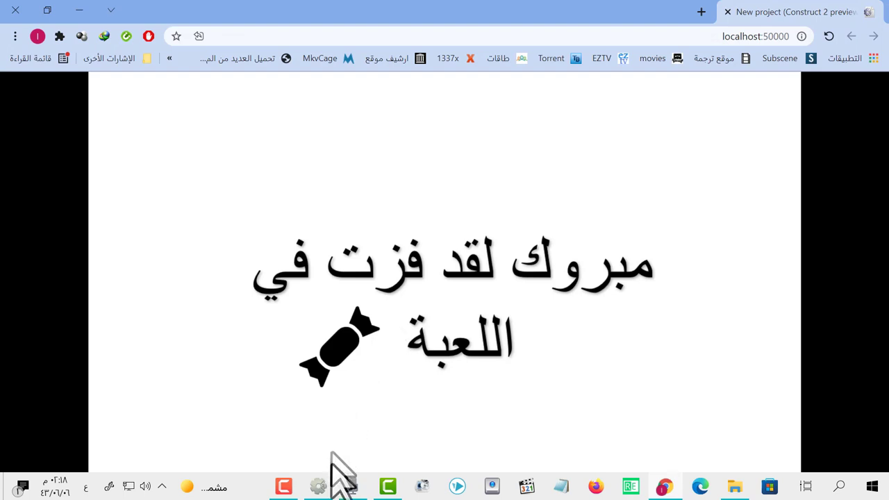
pyautogui.click(313, 492)
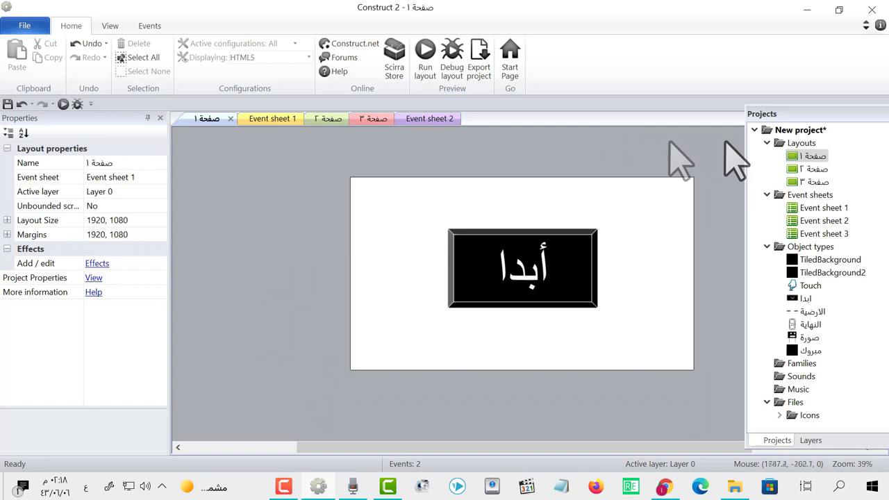
# Open the صفحة ٢ layout in the editor
pyautogui.doubleClick(825, 221)
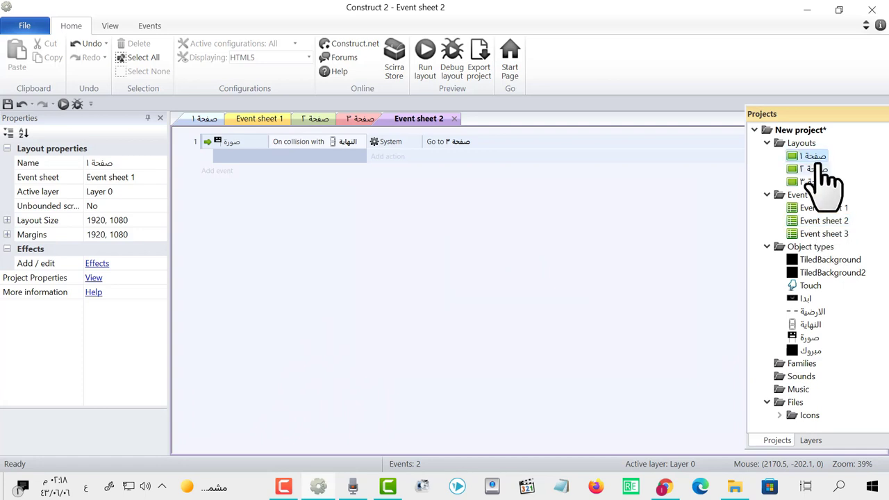
pyautogui.doubleClick(823, 169)
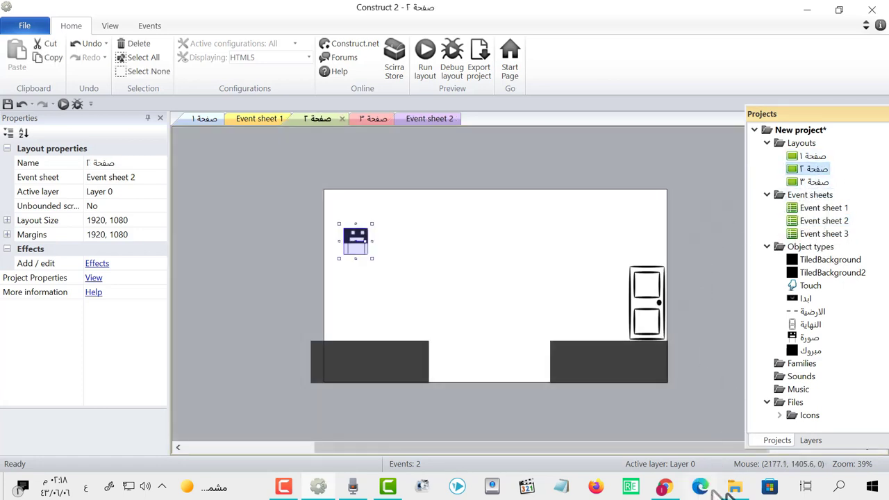
pyautogui.click(739, 489)
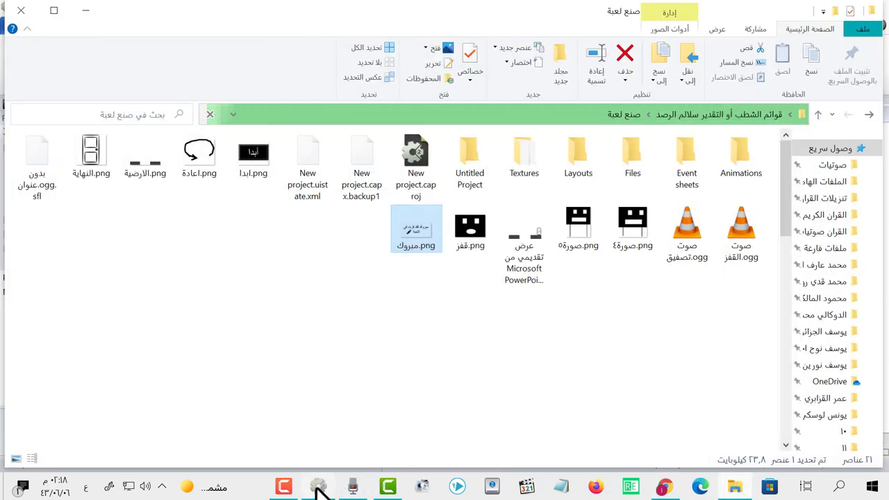
pyautogui.click(318, 486)
# Preview صفحة ٢ in Chrome, walk right and jump, then return to Construct 2
pyautogui.click(425, 52)
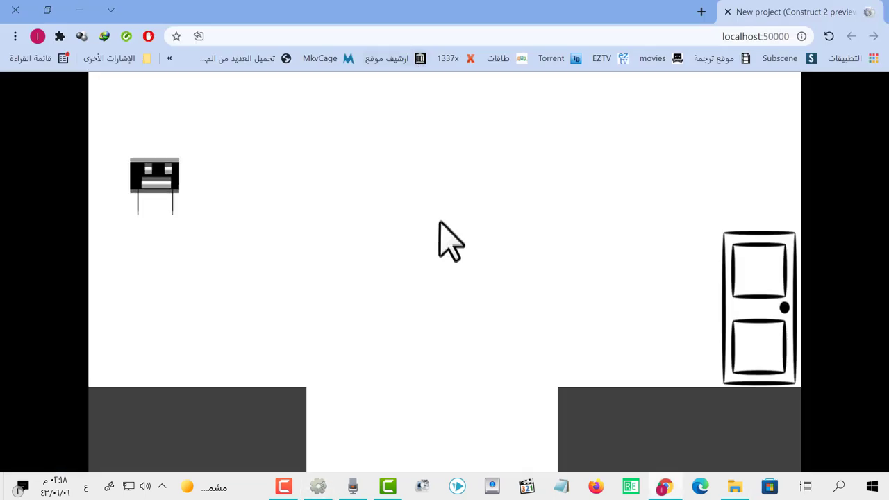
pyautogui.press('Right')
pyautogui.press('Up')
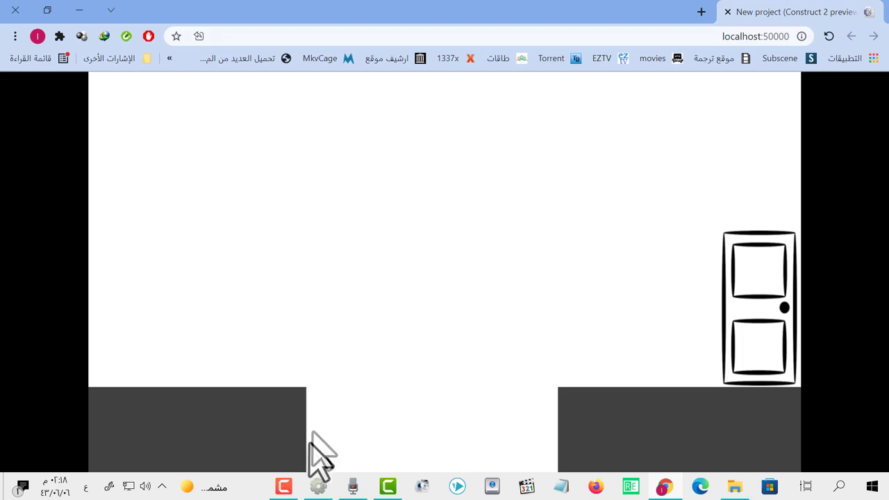
pyautogui.click(318, 487)
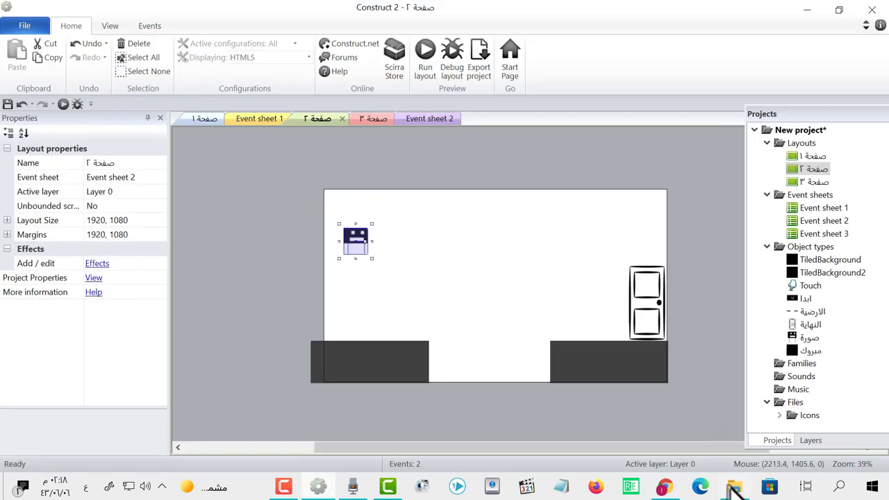
# Drag اعادة.png into the top-right corner of صفحة ٢ and tilt it slightly
pyautogui.click(735, 487)
pyautogui.moveTo(199, 161)
pyautogui.mouseDown()
pyautogui.moveTo(291, 444)
pyautogui.moveTo(622, 236)
pyautogui.mouseUp()
pyautogui.moveTo(621, 199)
pyautogui.mouseDown()
pyautogui.moveTo(630, 199)
pyautogui.moveTo(649, 237)
pyautogui.moveTo(631, 226)
pyautogui.mouseUp()
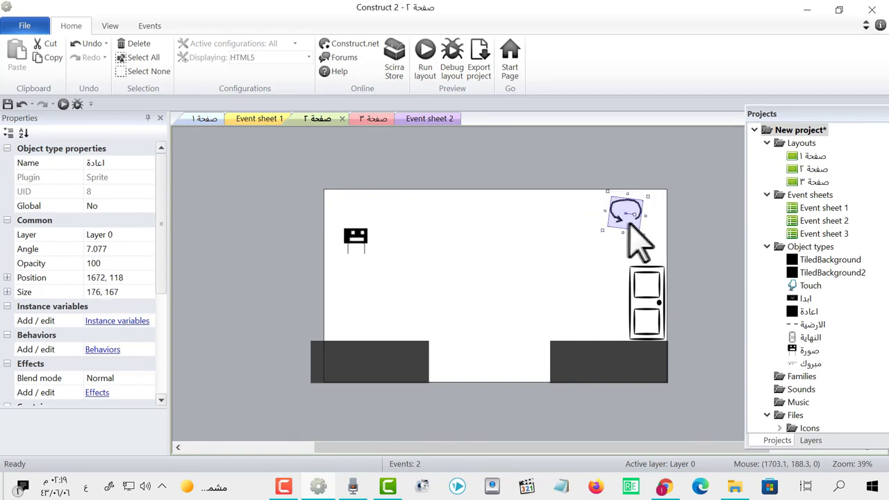
pyautogui.click(685, 241)
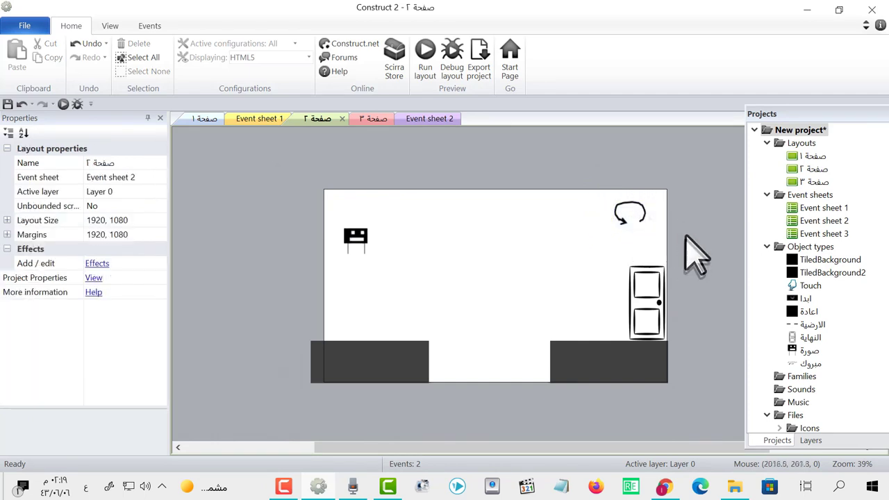
pyautogui.click(625, 214)
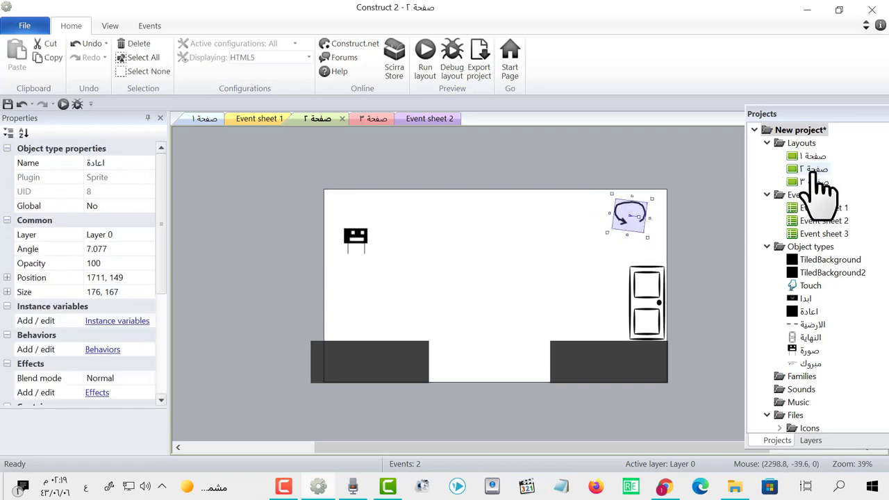
# Open Event sheet 2 and add a Touch On touched اعادة event
pyautogui.click(822, 221)
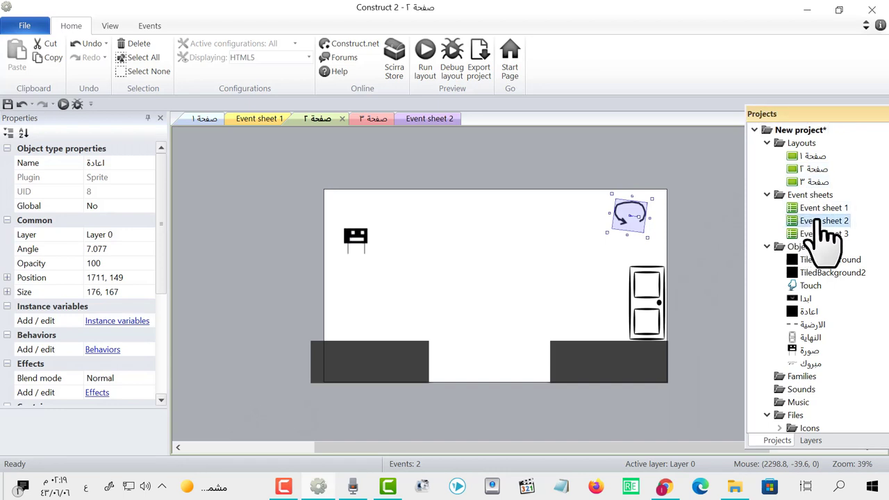
pyautogui.doubleClick(812, 222)
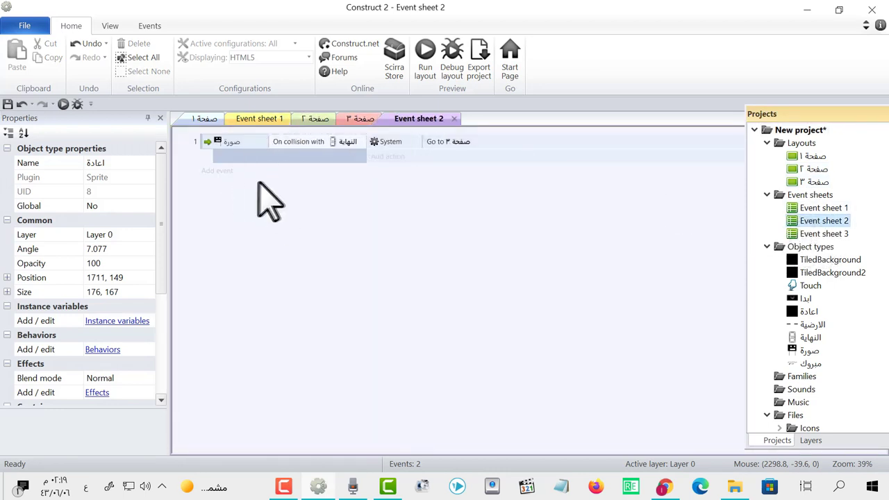
pyautogui.click(221, 171)
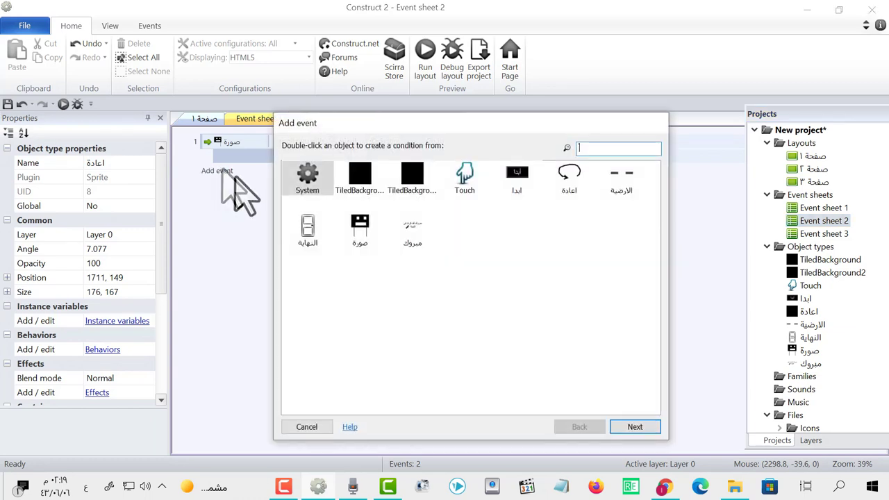
pyautogui.click(472, 184)
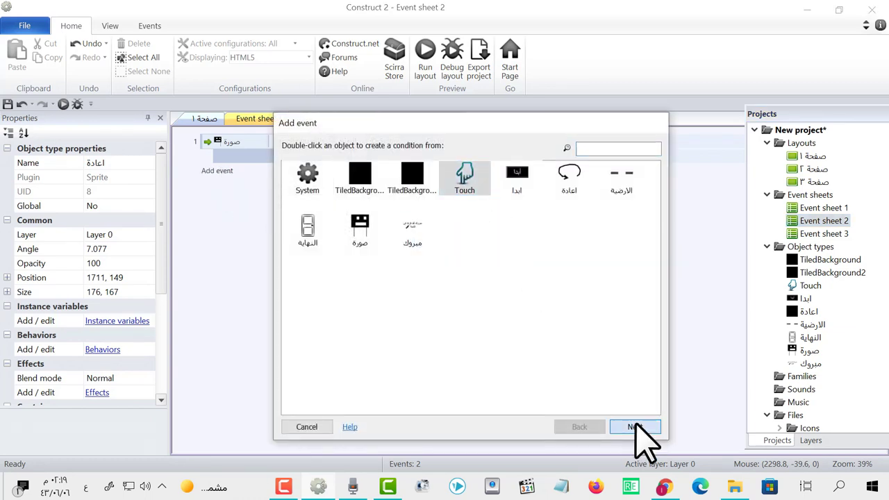
pyautogui.click(632, 427)
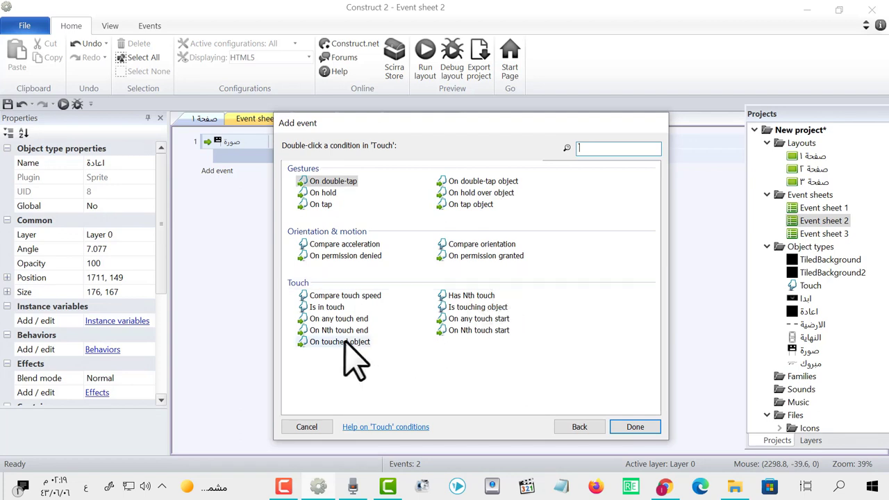
pyautogui.click(345, 343)
pyautogui.click(635, 426)
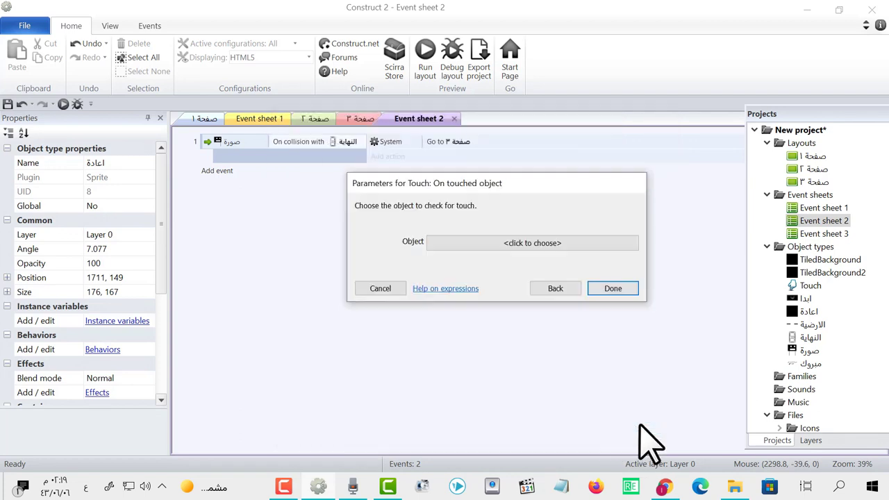
pyautogui.click(579, 243)
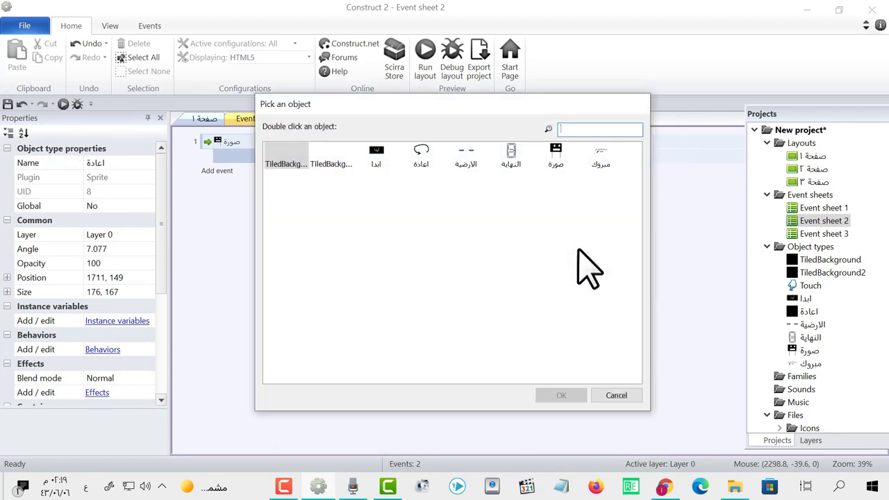
pyautogui.click(422, 157)
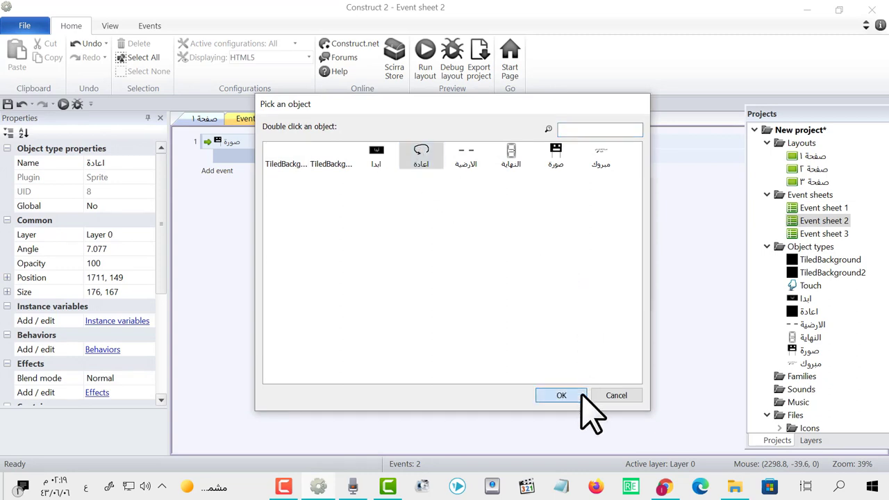
pyautogui.click(581, 395)
pyautogui.click(622, 297)
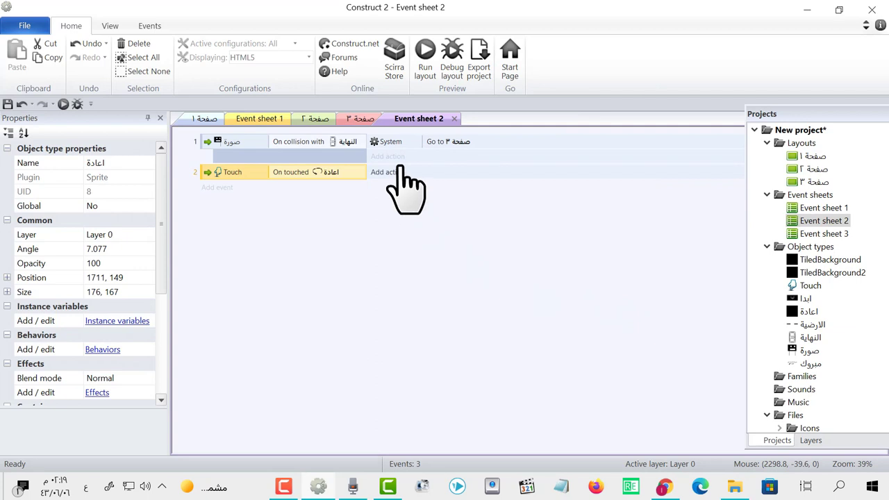
# Give the touch event a System Go to layout صفحة ٢ action, then open layout صفحة ٢
pyautogui.click(401, 172)
pyautogui.doubleClick(309, 177)
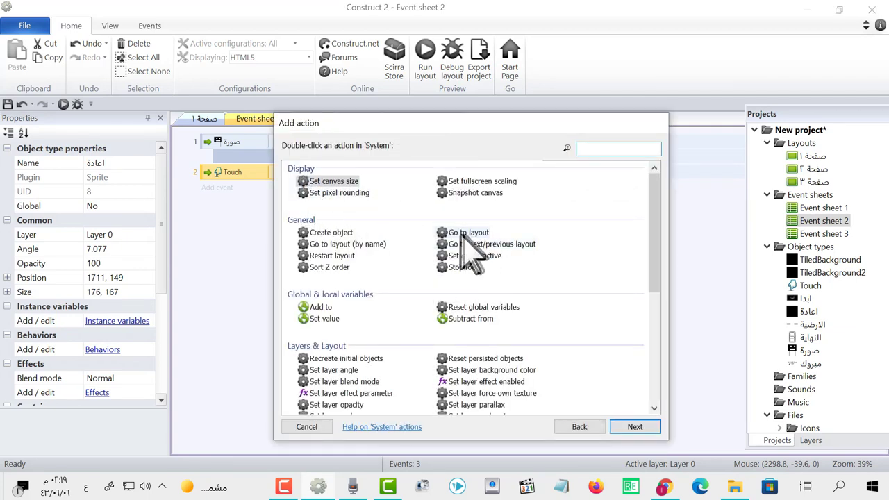
pyautogui.doubleClick(461, 233)
pyautogui.click(488, 243)
pyautogui.click(484, 260)
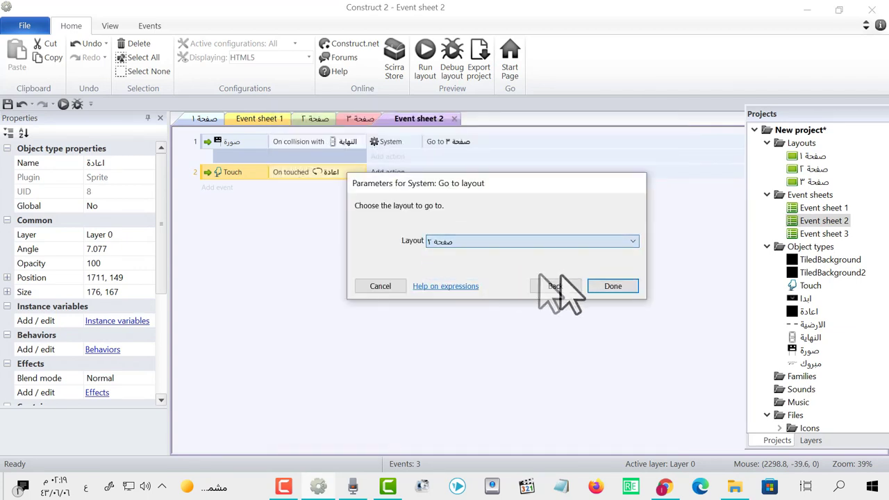
pyautogui.click(611, 286)
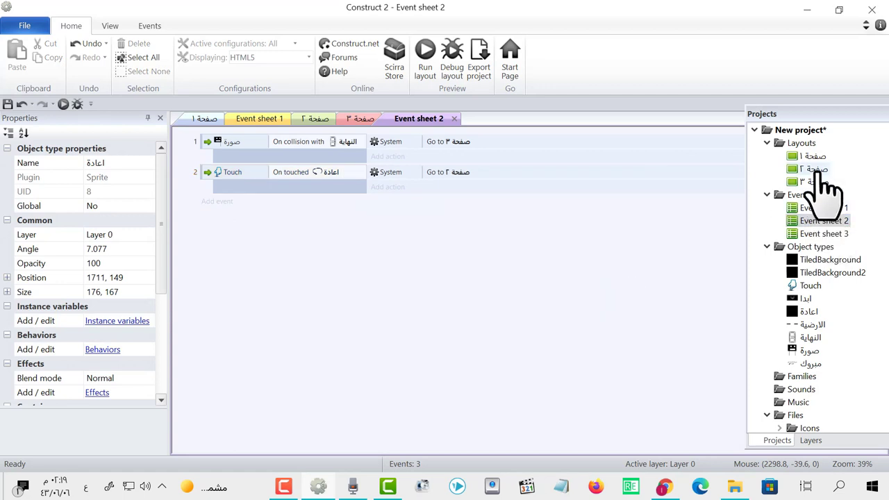
pyautogui.doubleClick(818, 170)
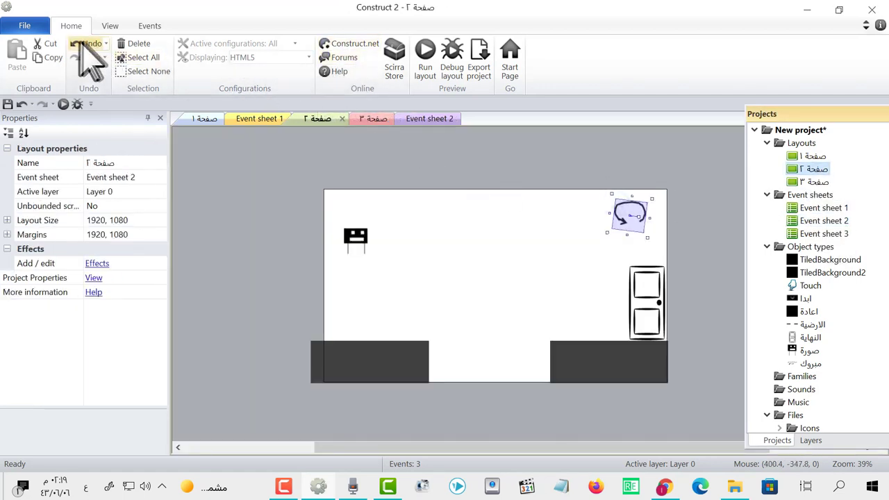
pyautogui.click(425, 59)
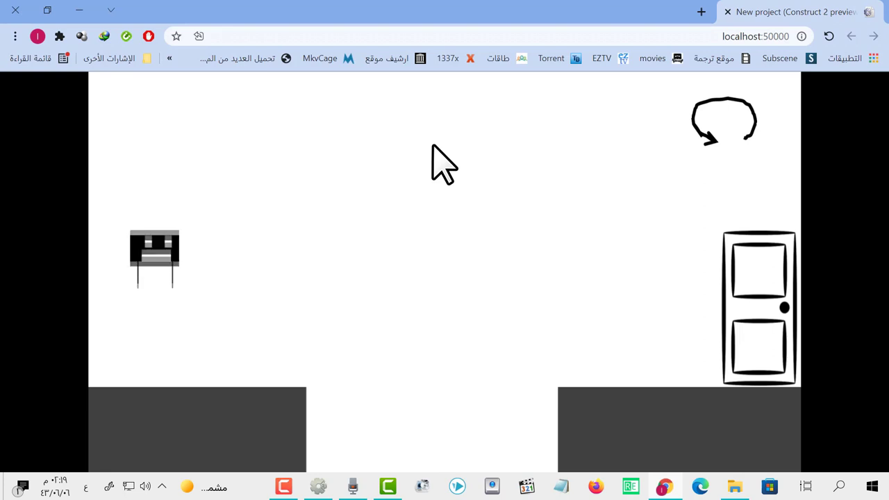
pyautogui.press('Right')
pyautogui.press('Left')
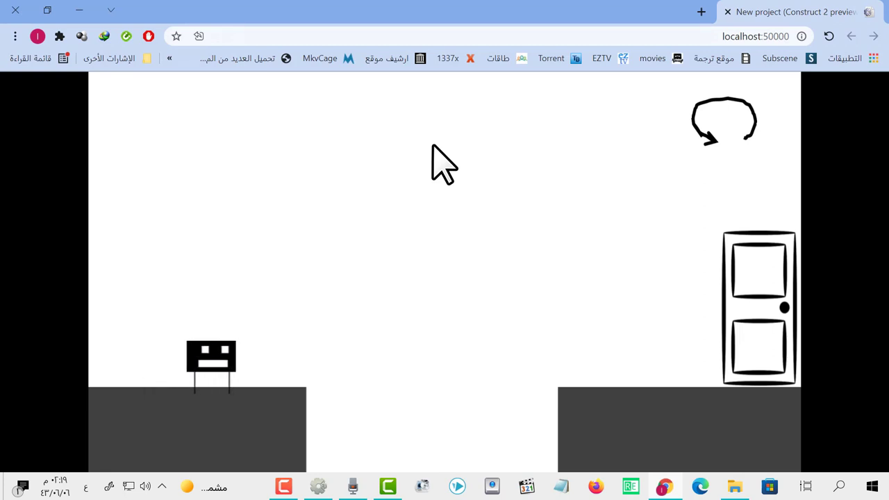
pyautogui.press('Right')
pyautogui.press('Up')
pyautogui.press('Right')
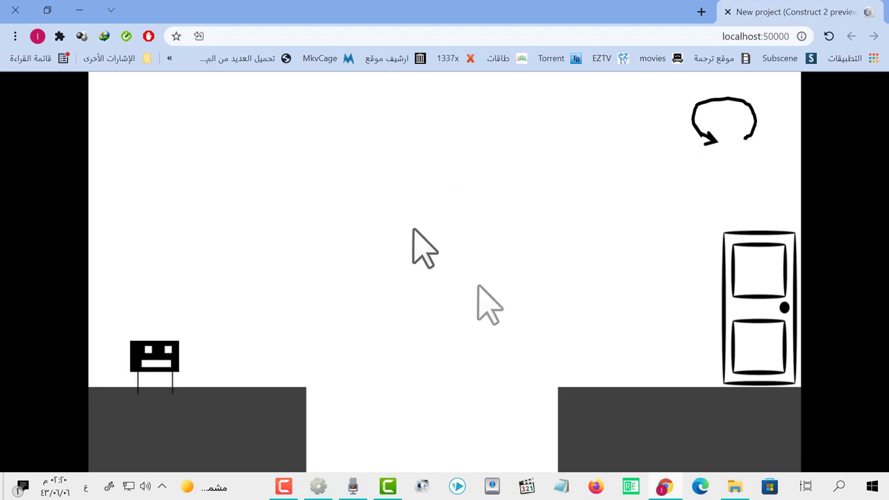
pyautogui.click(320, 486)
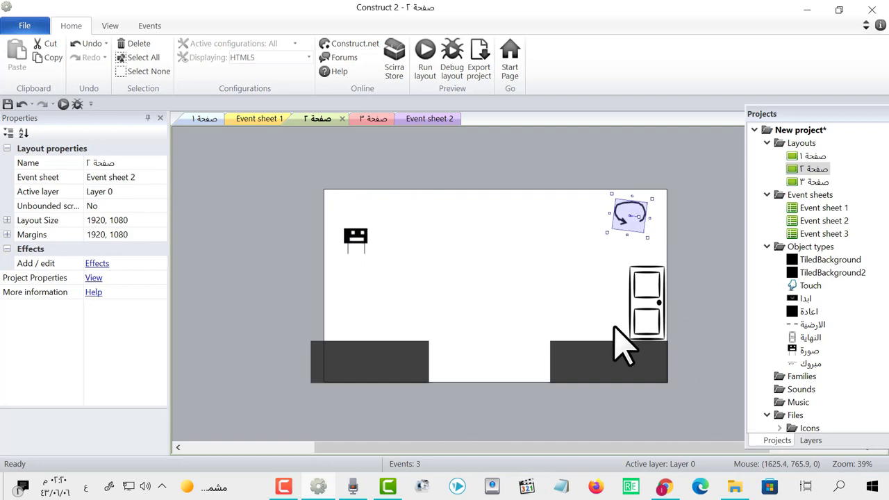
# Queue صوت تصفيق.ogg for import into Music, then switch to Format Factory
pyautogui.scroll(-1, 795, 399)
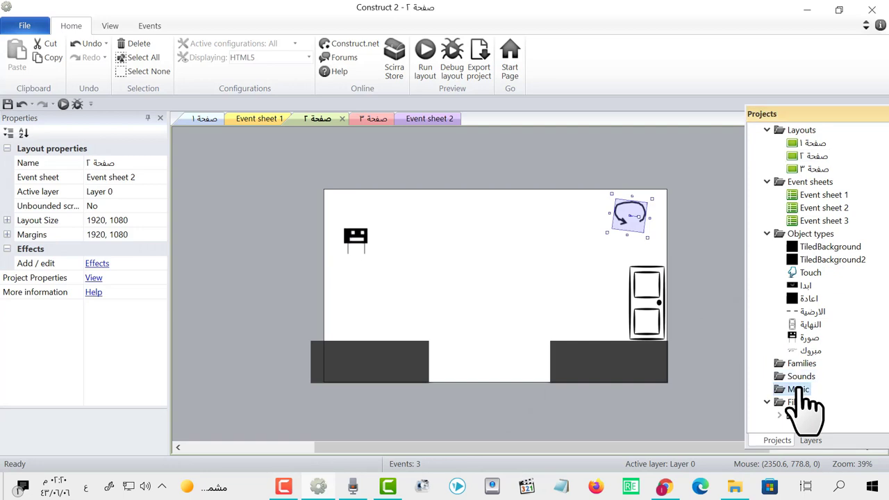
pyautogui.rightClick(802, 390)
pyautogui.click(814, 292)
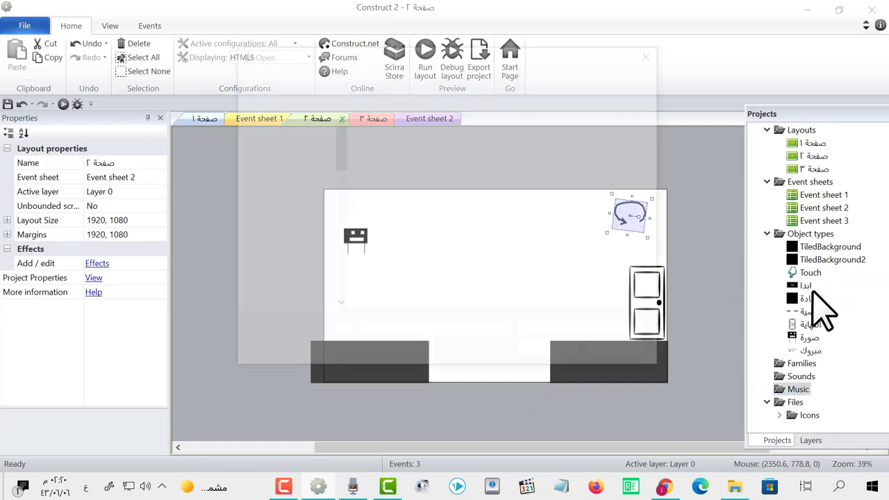
pyautogui.click(637, 281)
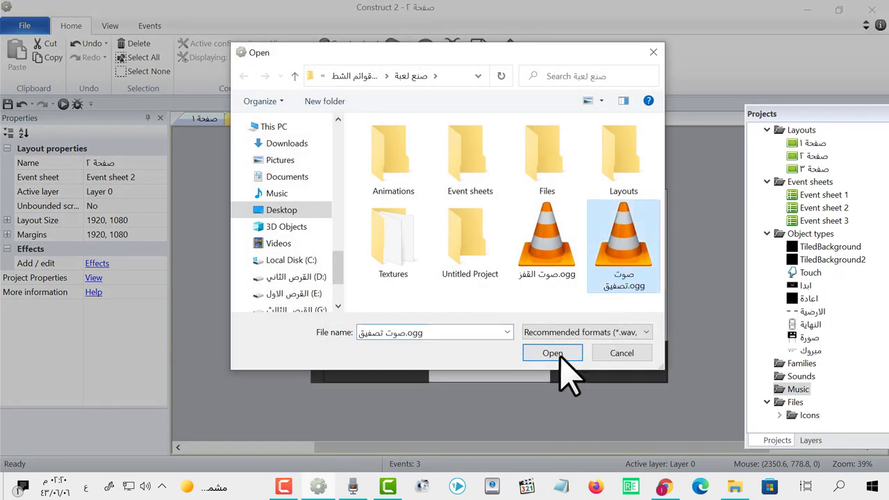
pyautogui.click(560, 356)
pyautogui.click(627, 208)
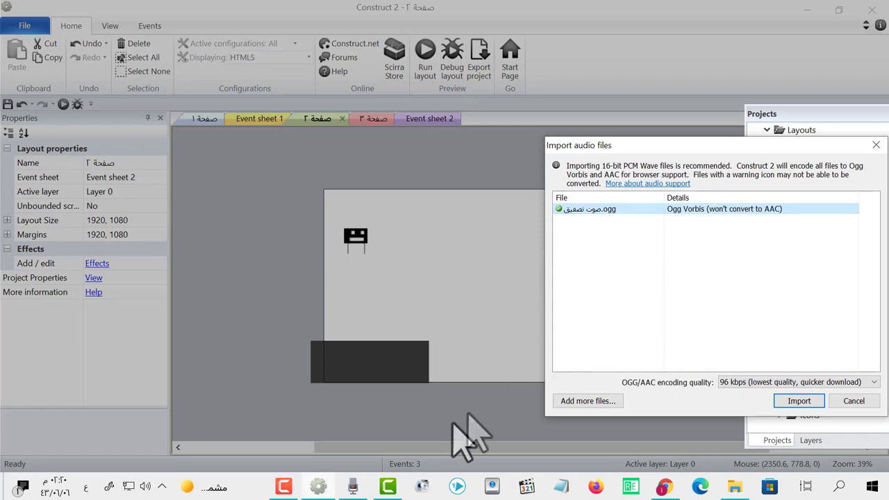
pyautogui.click(422, 488)
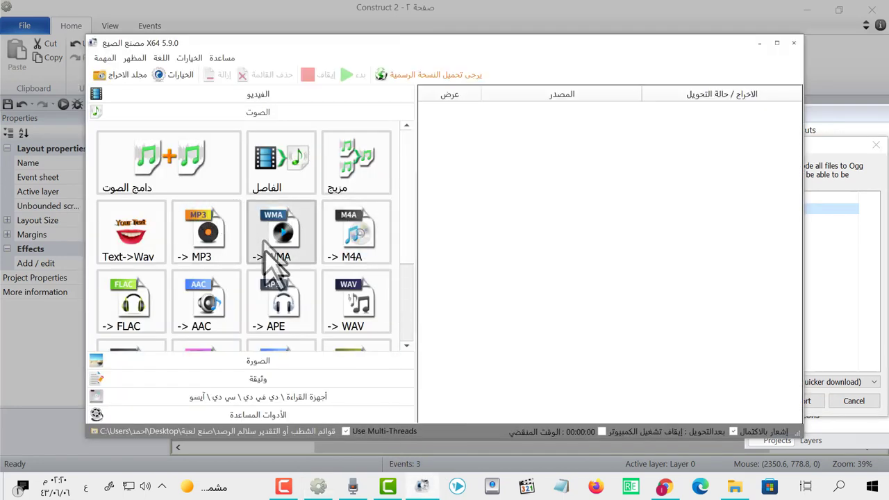
# Browse Format Factory's Audio formats, then close it to return to the pending audio import
pyautogui.scroll(-2, 298, 330)
pyautogui.scroll(-1, 298, 330)
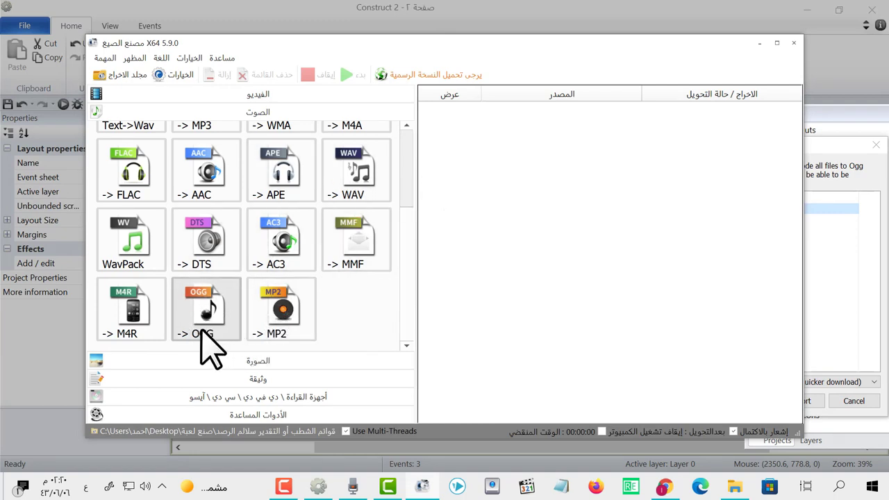
pyautogui.scroll(2, 229, 278)
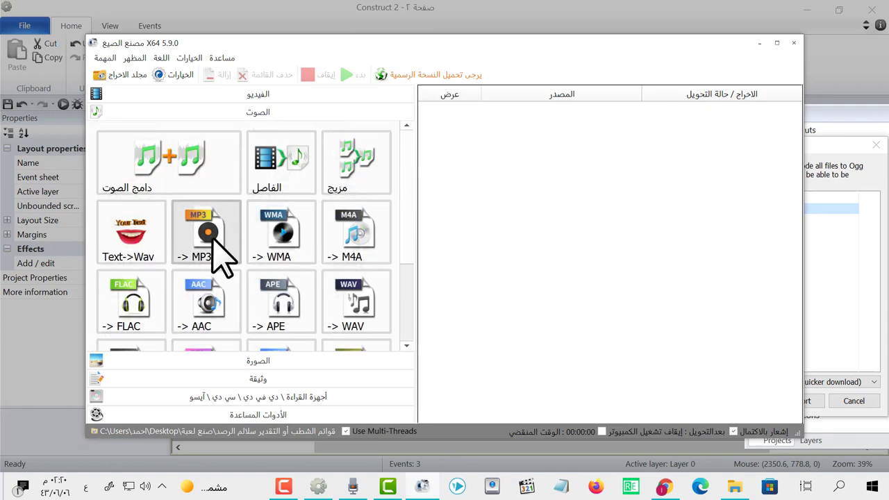
pyautogui.scroll(-1, 212, 246)
pyautogui.scroll(-1, 226, 261)
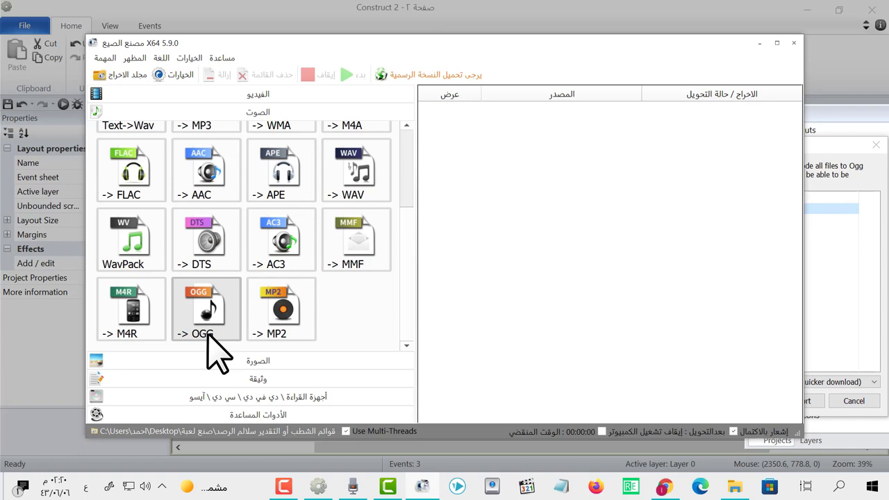
pyautogui.click(793, 42)
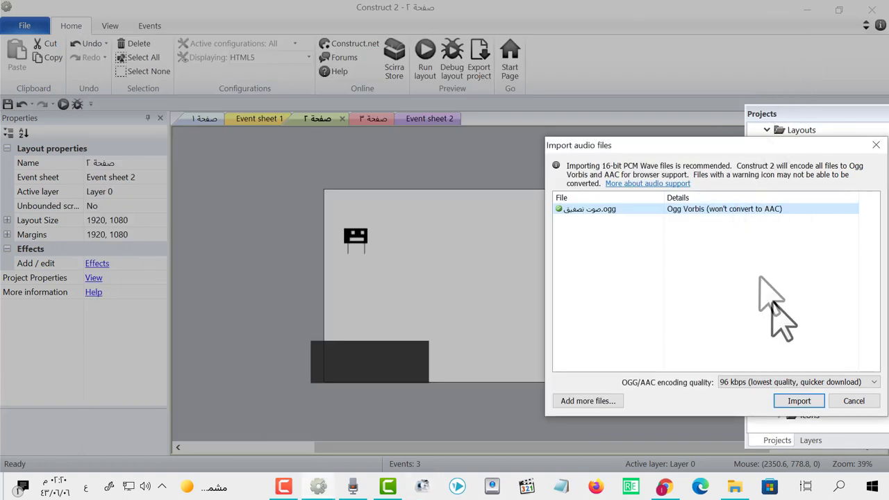
# Import صوت تصفيق.ogg at 96 kbps into the project's Music folder
pyautogui.click(799, 401)
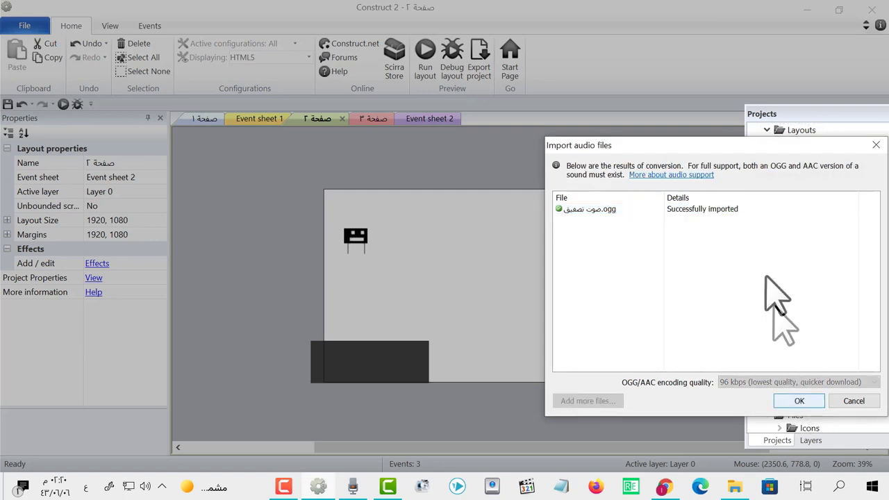
pyautogui.click(806, 401)
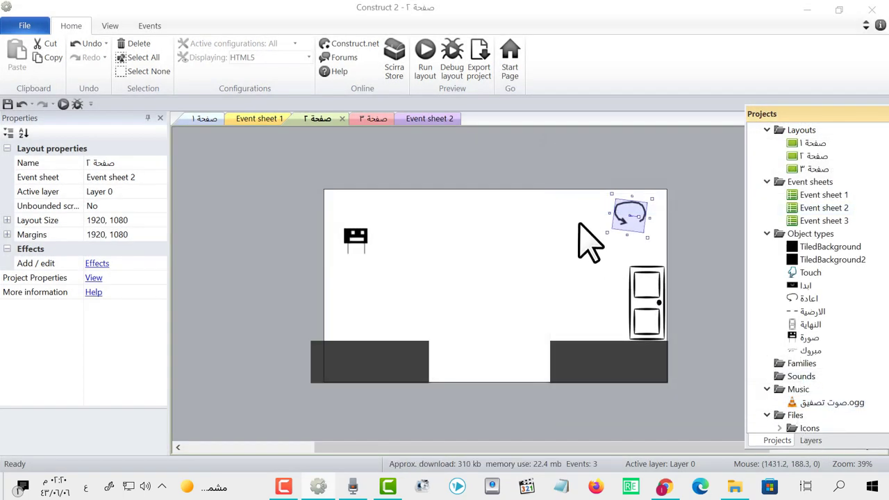
pyautogui.doubleClick(826, 208)
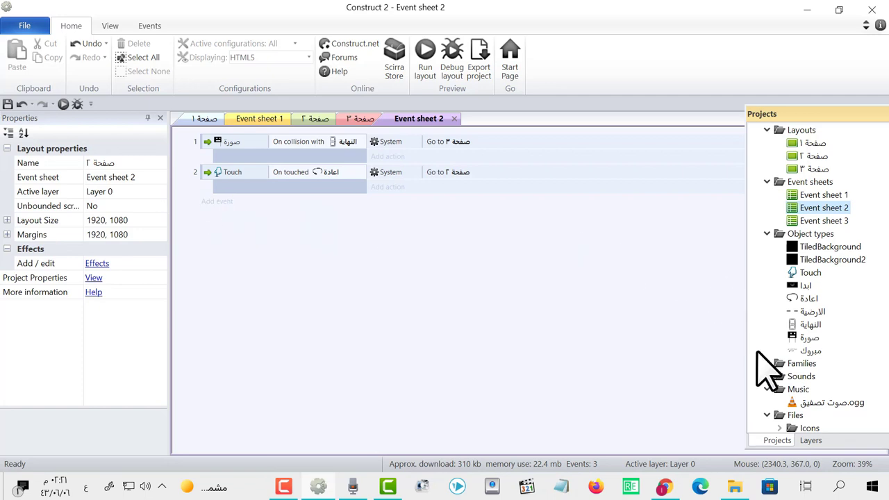
# Insert an Audio object into the project from the صفحة ٢ layout
pyautogui.doubleClick(816, 157)
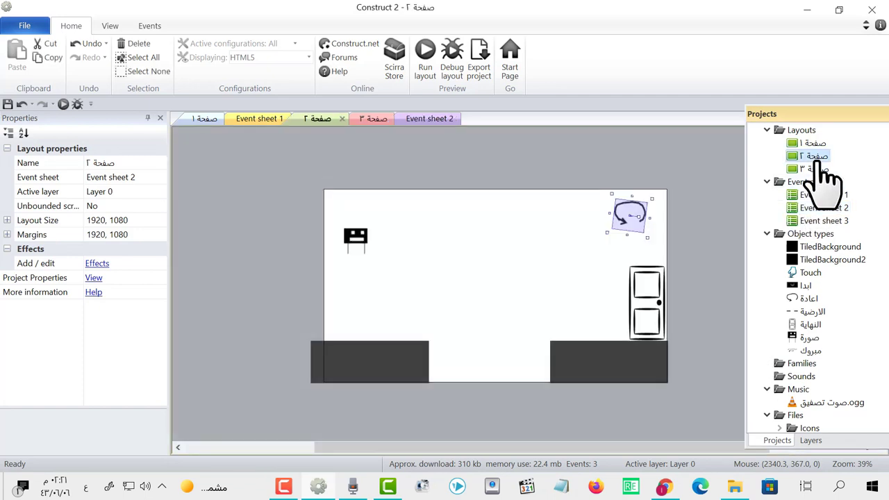
pyautogui.rightClick(503, 280)
pyautogui.click(483, 279)
pyautogui.doubleClick(483, 279)
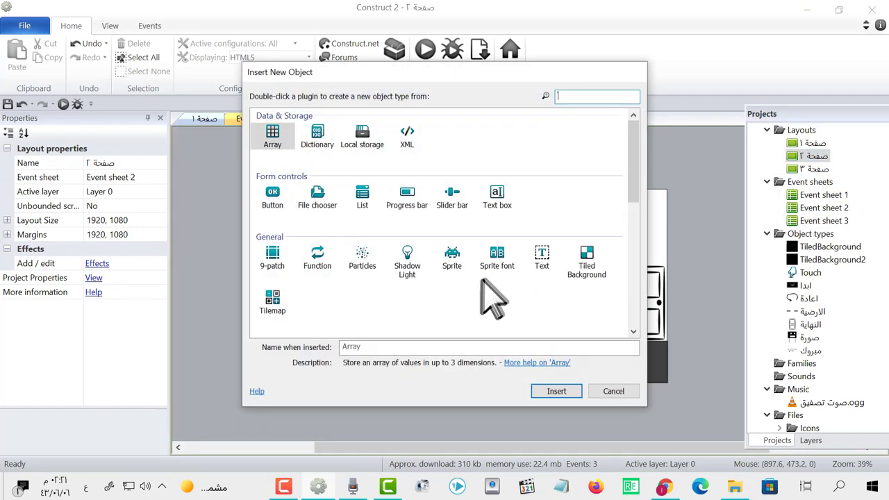
pyautogui.scroll(-1, 422, 297)
pyautogui.scroll(-1, 422, 302)
pyautogui.click(272, 289)
pyautogui.click(556, 392)
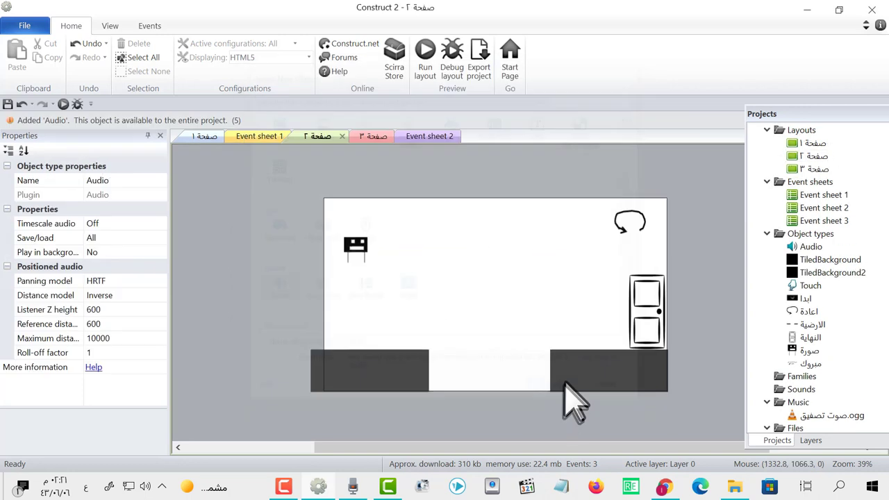
pyautogui.scroll(-1, 831, 397)
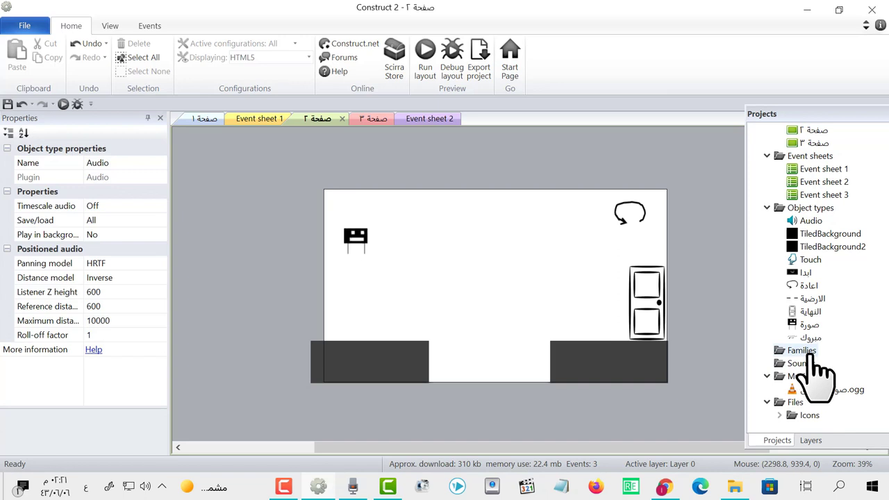
pyautogui.doubleClick(816, 184)
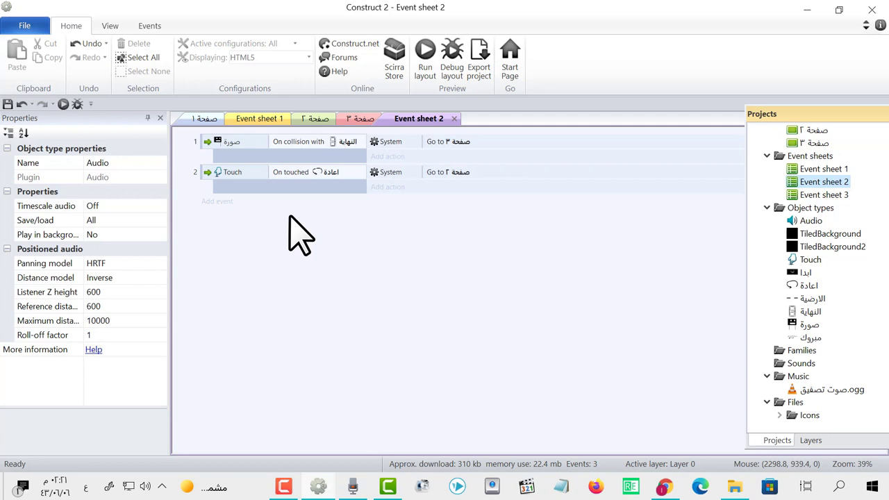
# Add event 3: صورة On collision with النهاية
pyautogui.click(220, 201)
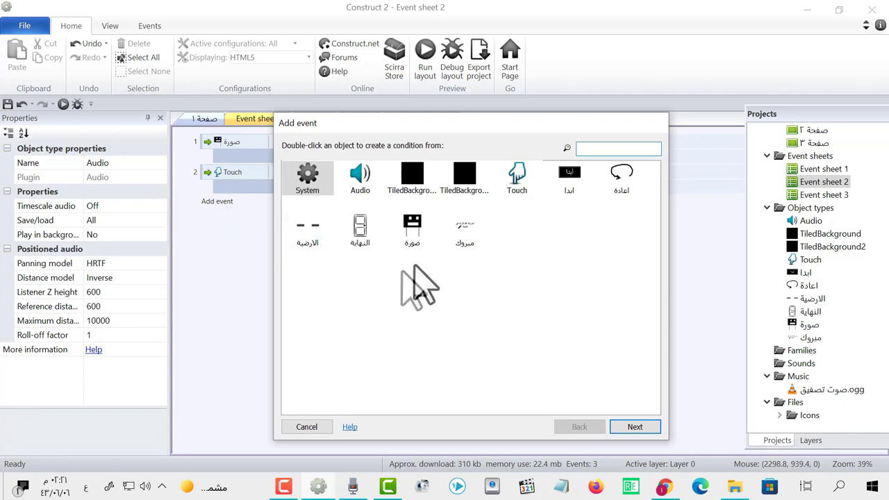
pyautogui.click(411, 230)
pyautogui.click(635, 427)
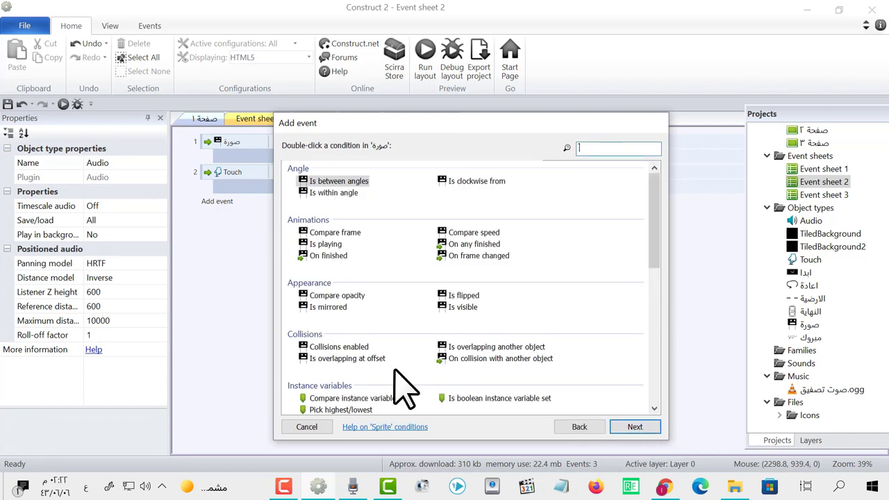
pyautogui.click(486, 358)
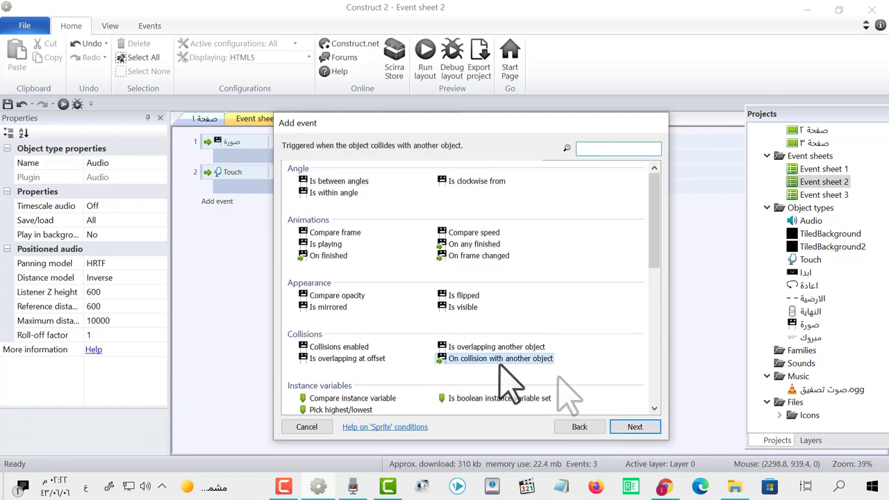
pyautogui.click(634, 426)
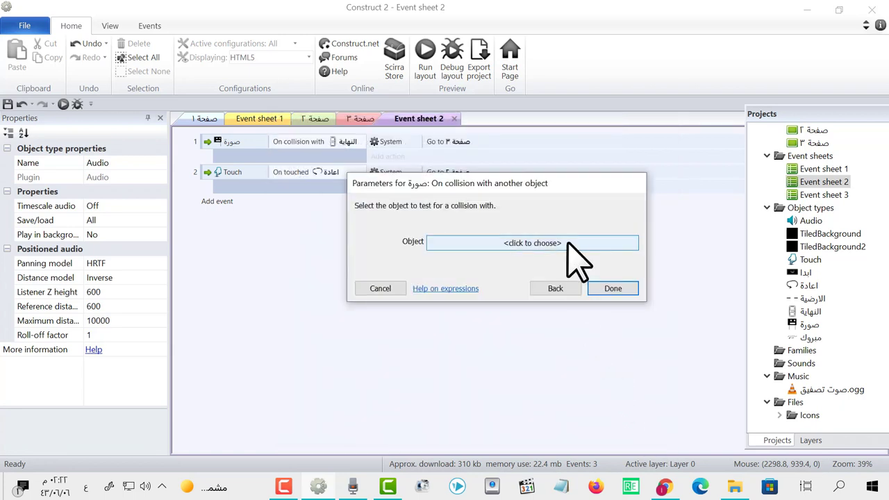
pyautogui.click(568, 245)
pyautogui.click(509, 154)
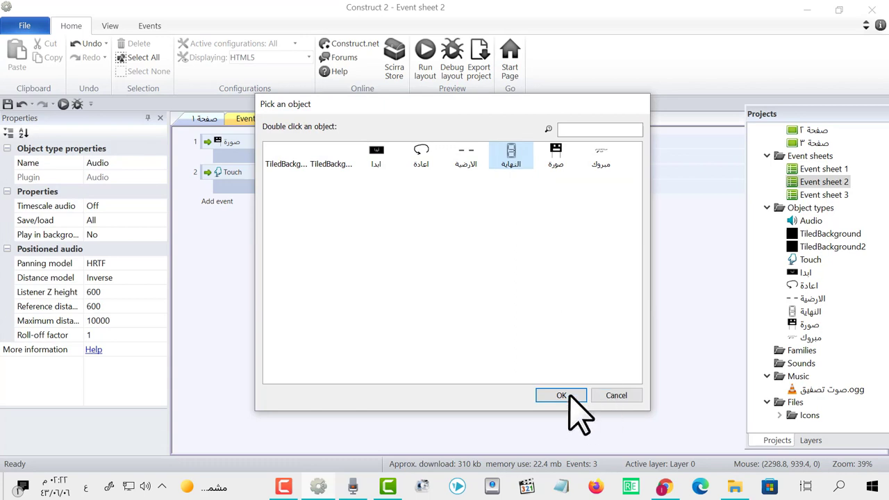
pyautogui.click(564, 395)
pyautogui.click(606, 294)
# Give event 3 an Audio action playing صوت تصفيق, not looping, at 0 dB
pyautogui.click(389, 203)
pyautogui.click(366, 193)
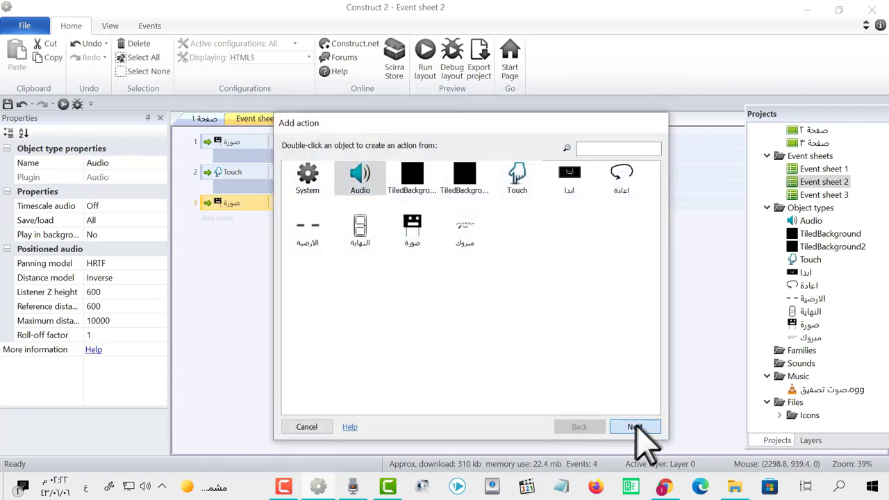
pyautogui.click(635, 426)
pyautogui.click(318, 393)
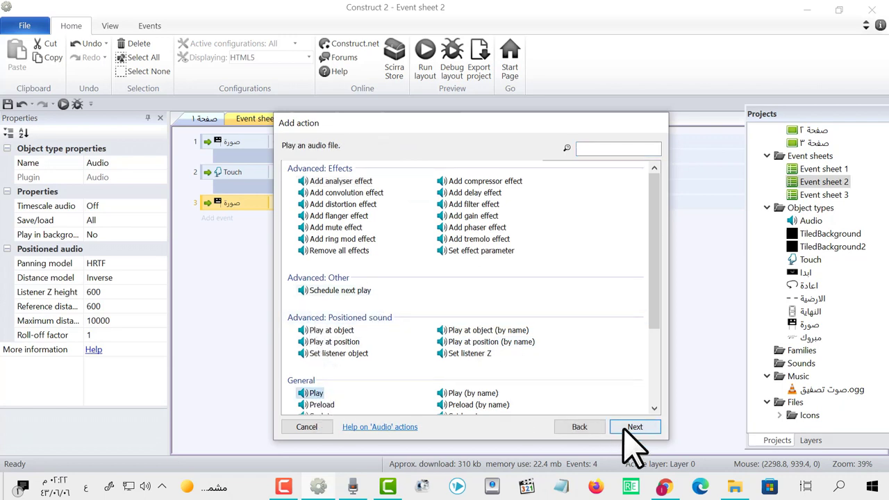
pyautogui.click(634, 427)
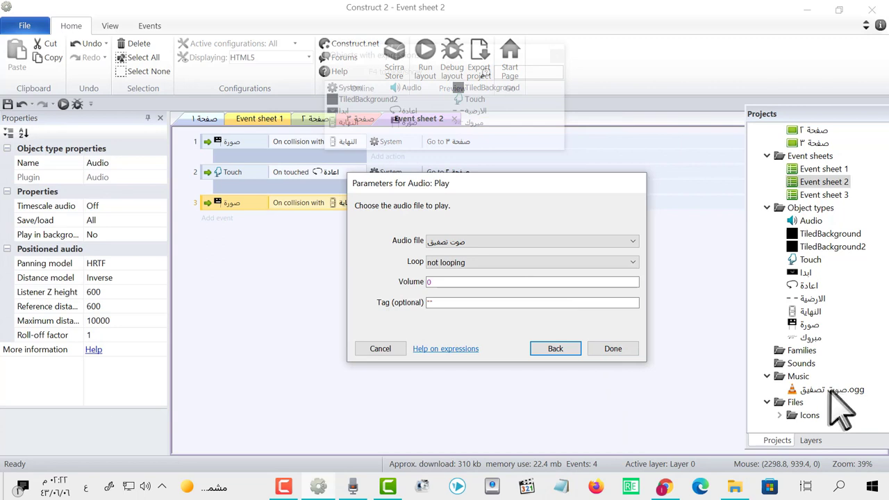
pyautogui.click(612, 349)
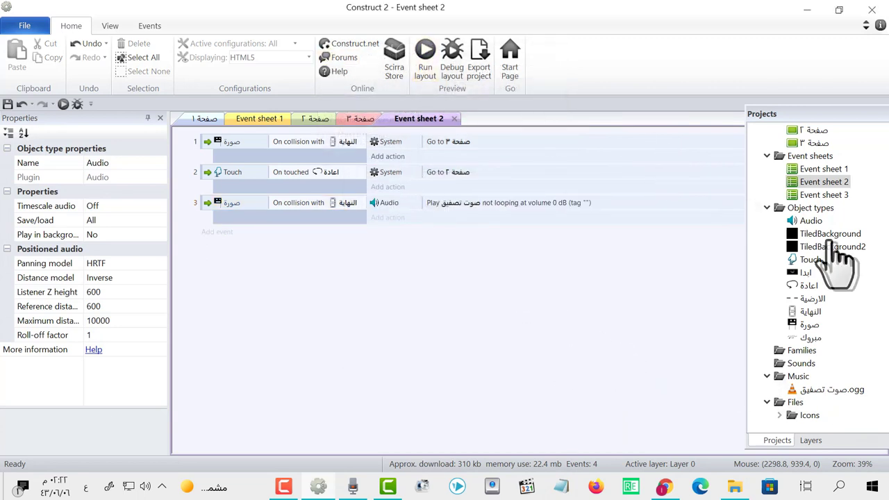
pyautogui.scroll(1, 823, 174)
# Preview صفحة ٢ and walk the character to the door to reach the congratulations screen
pyautogui.doubleClick(818, 169)
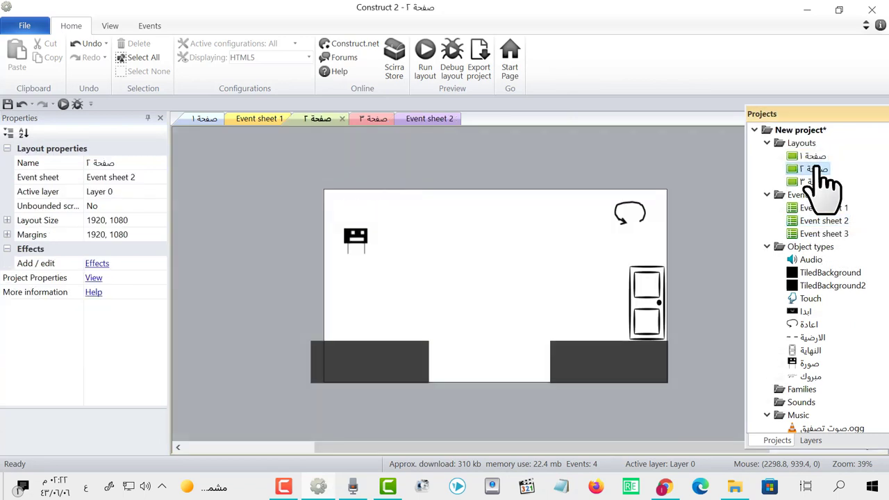
pyautogui.click(423, 57)
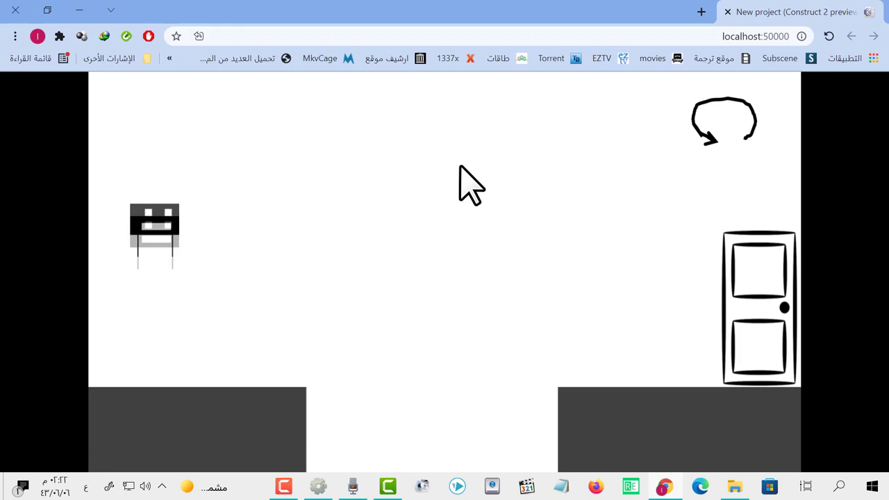
pyautogui.press('Right')
pyautogui.press('Up')
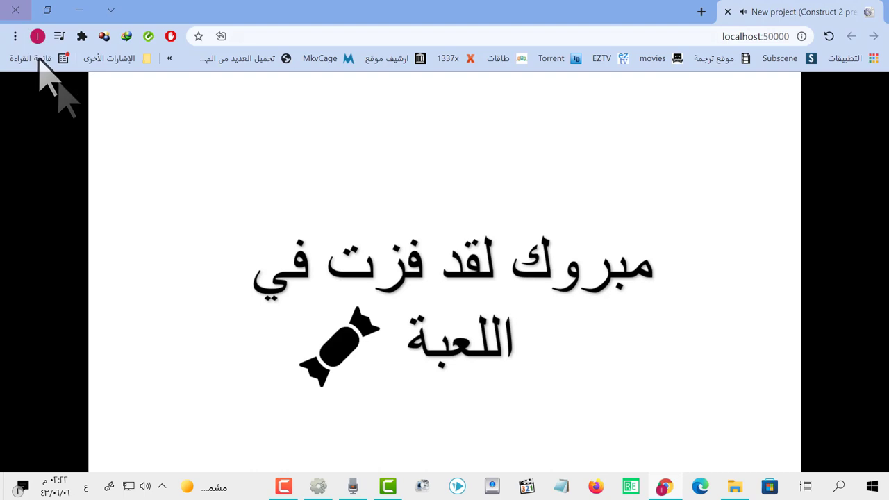
pyautogui.click(9, 7)
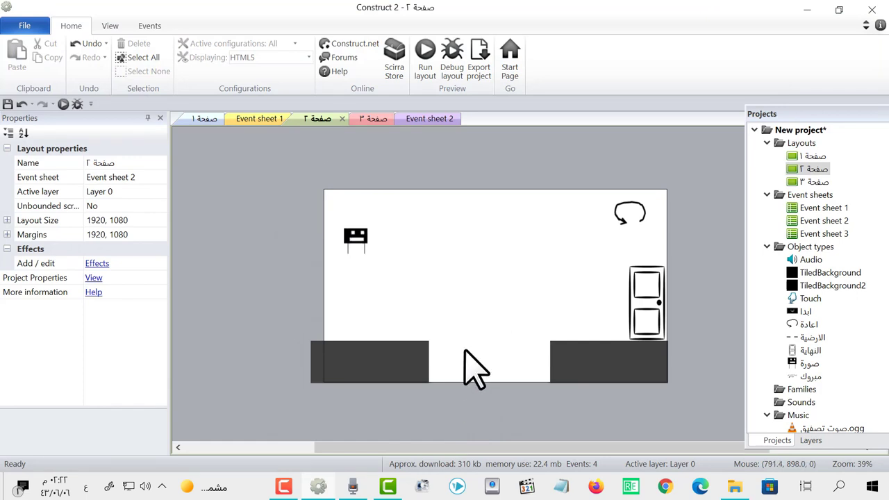
# Run the preview again, dismiss the McAfee warning, and test the character's jump
pyautogui.click(360, 242)
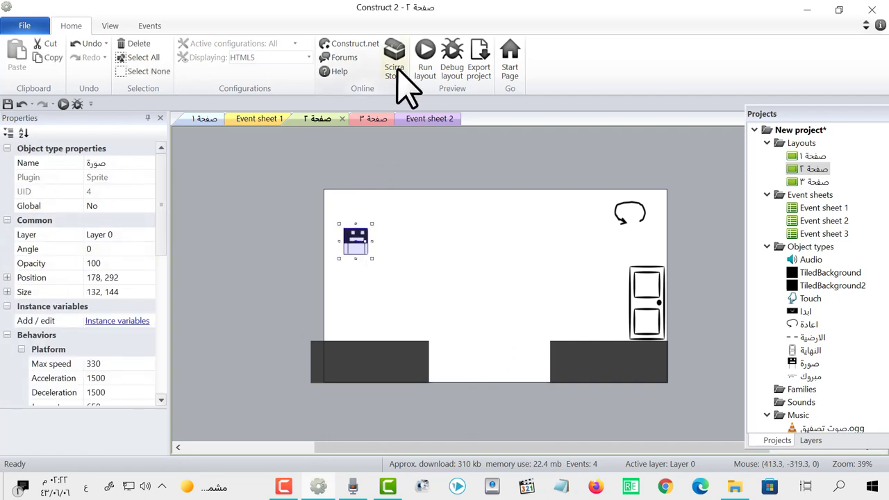
pyautogui.click(427, 55)
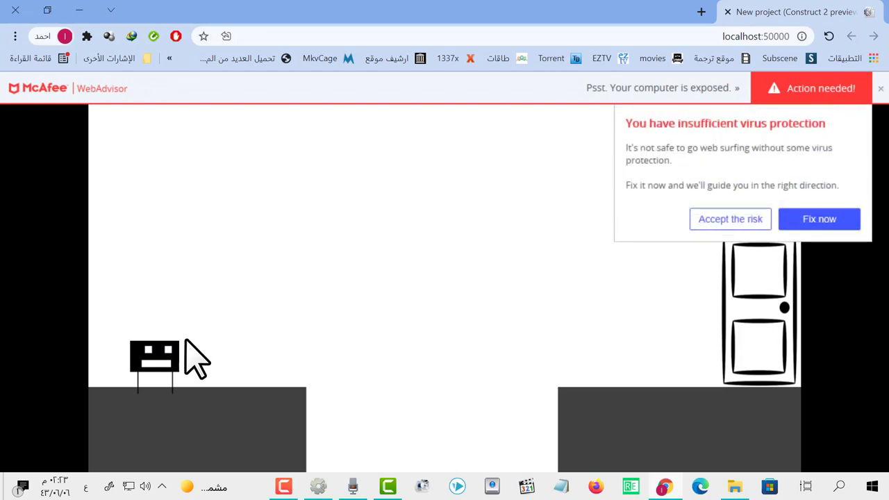
pyautogui.click(880, 88)
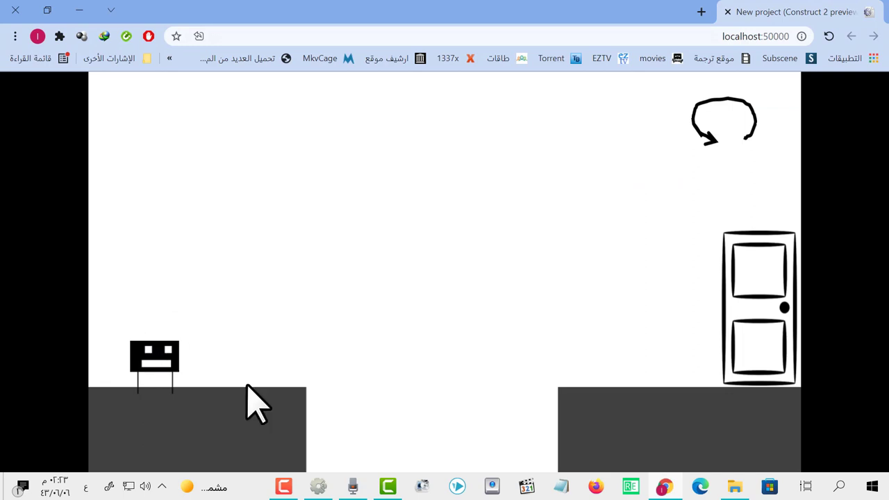
pyautogui.press('Up')
pyautogui.press('Left')
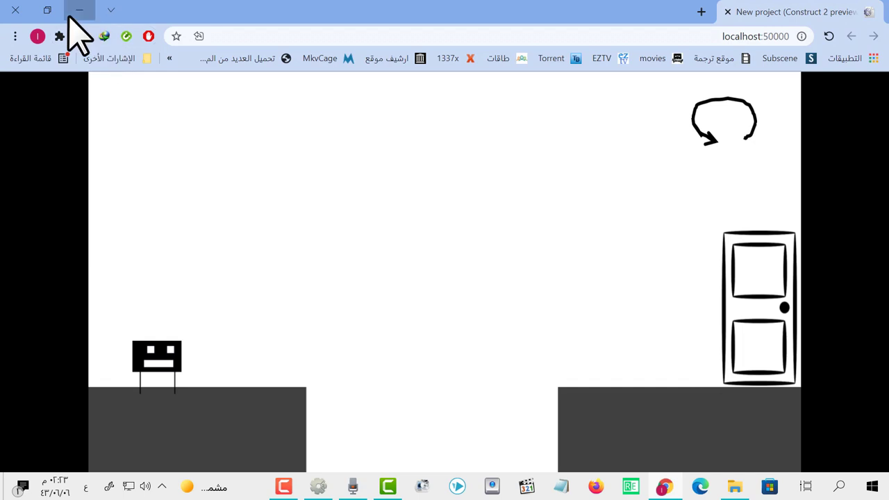
pyautogui.click(70, 13)
# Add صورة٤.png as a frame of صورة and rename the Default animation to الوقوف
pyautogui.doubleClick(355, 237)
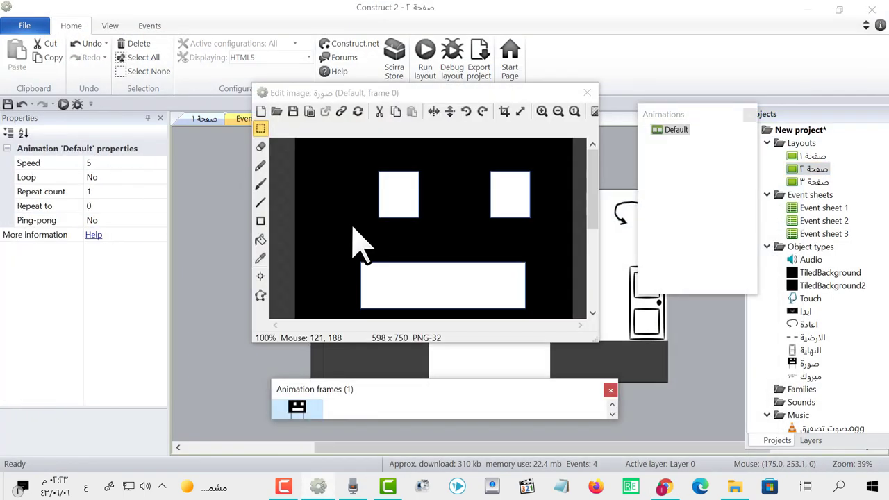
pyautogui.rightClick(335, 405)
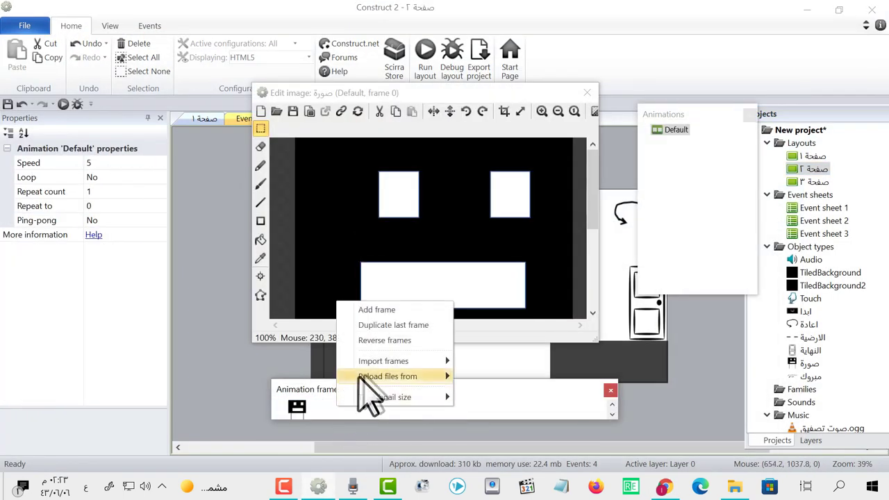
pyautogui.moveTo(385, 365)
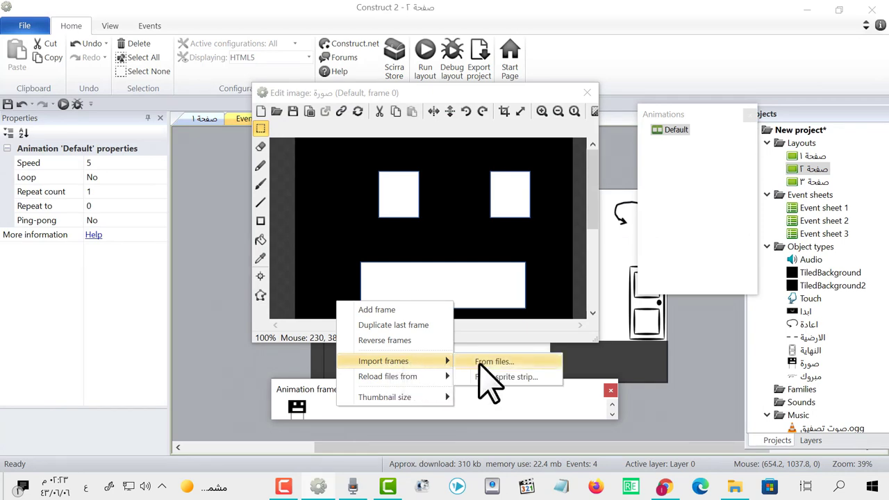
pyautogui.click(486, 361)
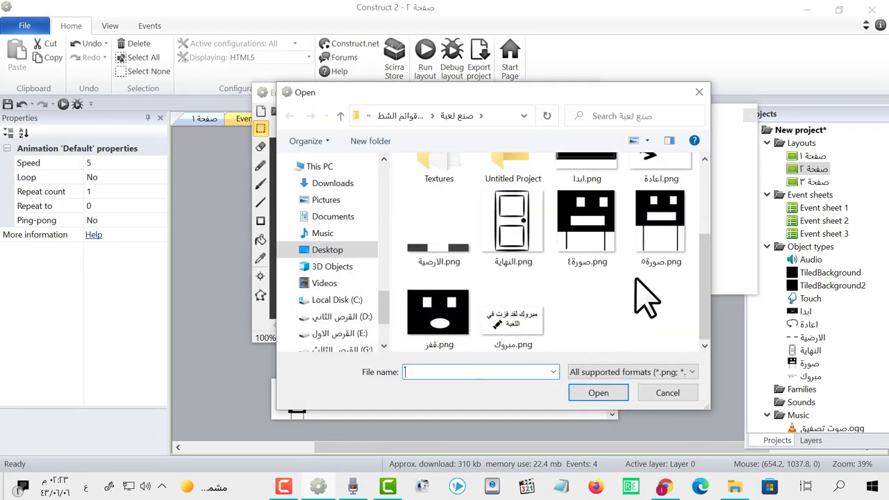
pyautogui.click(592, 211)
pyautogui.click(598, 393)
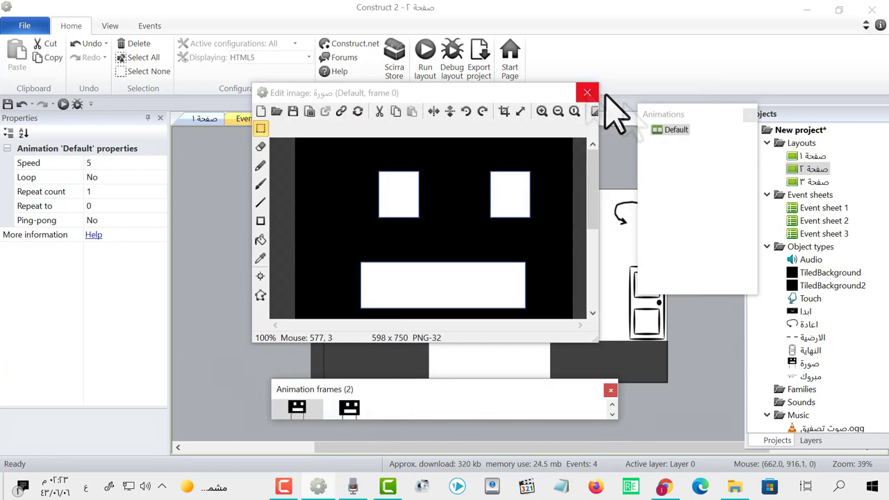
pyautogui.doubleClick(674, 130)
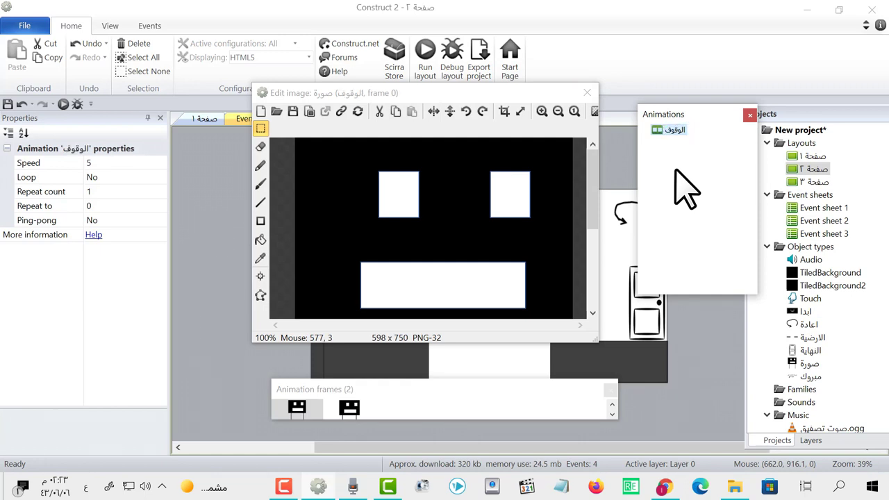
# Add a new animation named القفز to the character
pyautogui.rightClick(712, 184)
pyautogui.click(752, 193)
pyautogui.write('القفز')
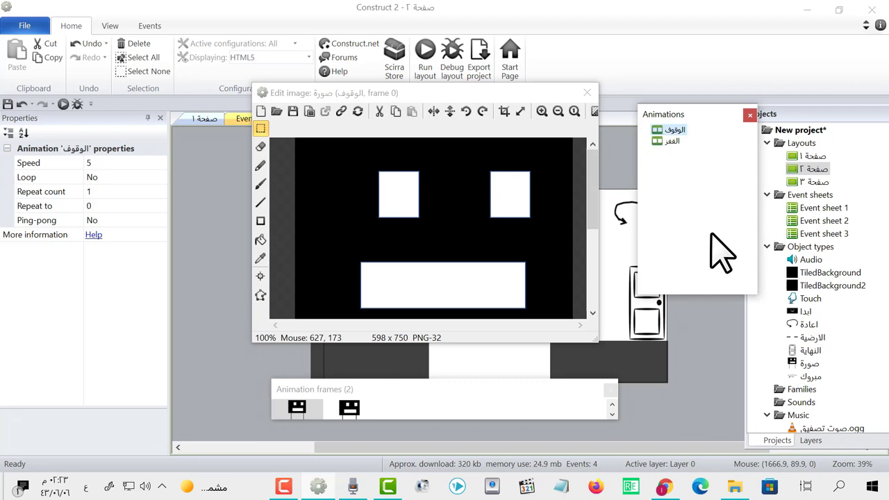
pyautogui.click(672, 141)
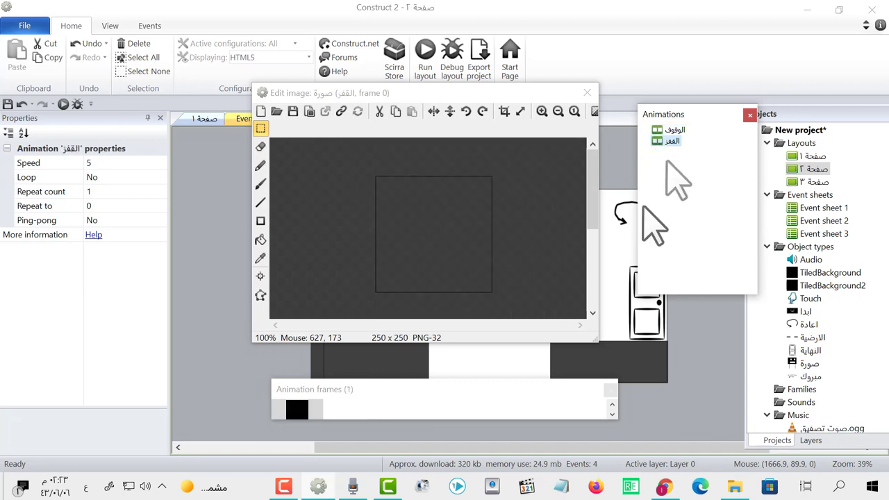
# Import قفز.png as the القفز frame and delete the empty placeholder frame
pyautogui.click(300, 409)
pyautogui.rightClick(306, 413)
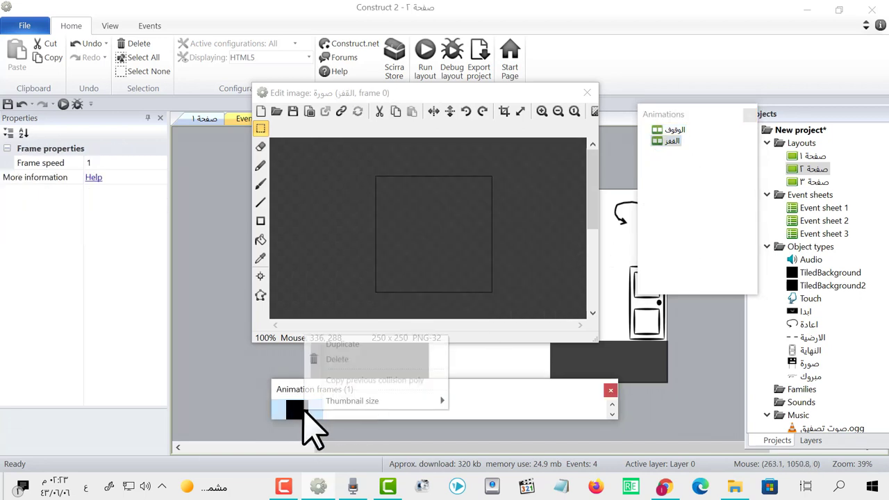
pyautogui.moveTo(440, 359)
pyautogui.click(522, 359)
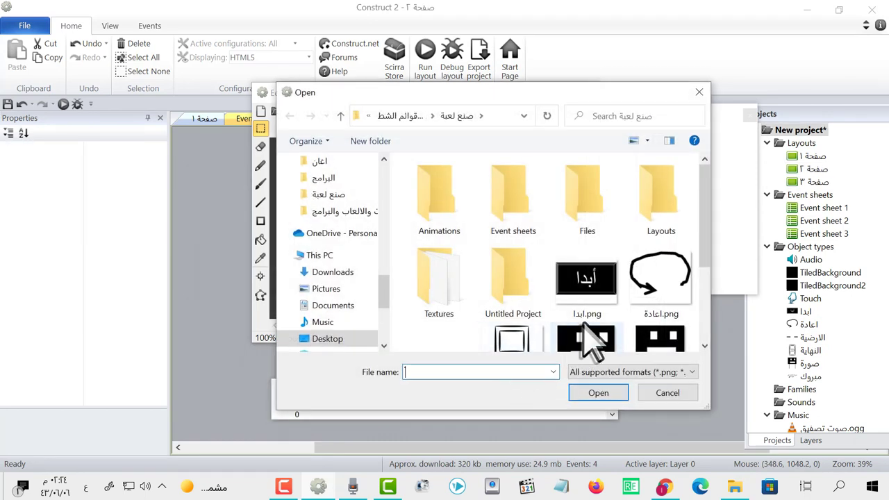
pyautogui.scroll(-2, 590, 278)
pyautogui.scroll(-3, 595, 297)
pyautogui.click(444, 323)
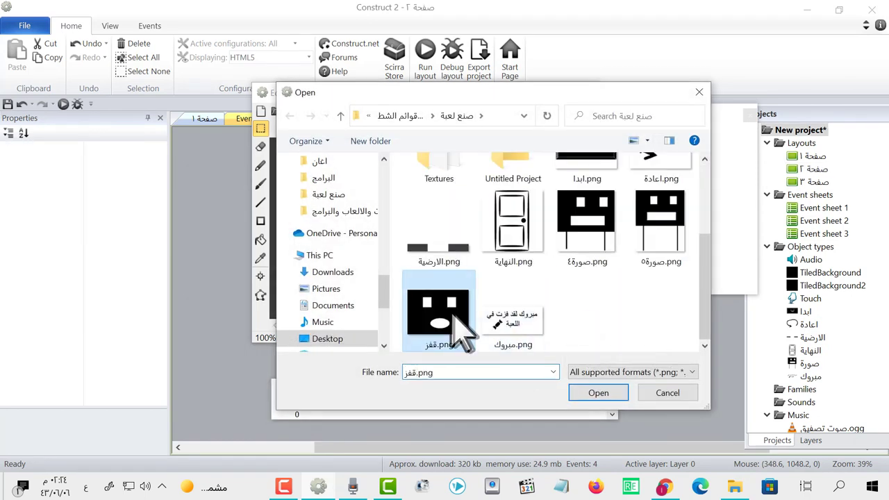
pyautogui.click(595, 393)
pyautogui.click(311, 404)
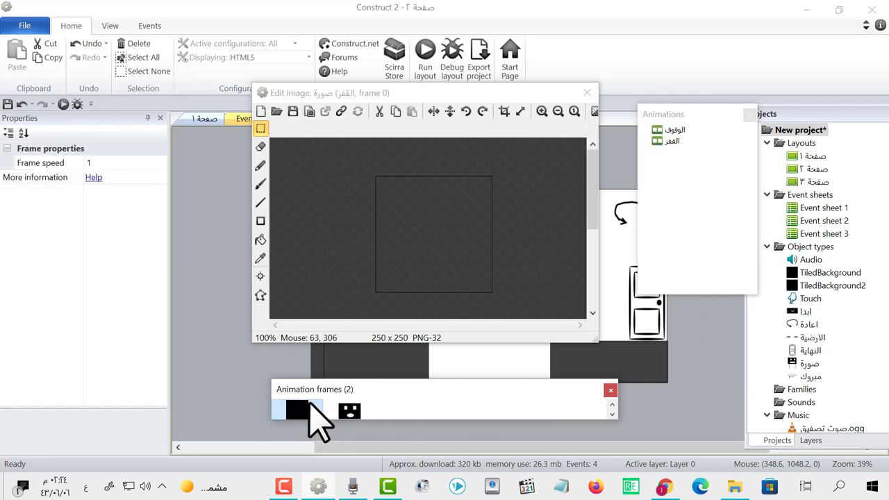
pyautogui.press('Delete')
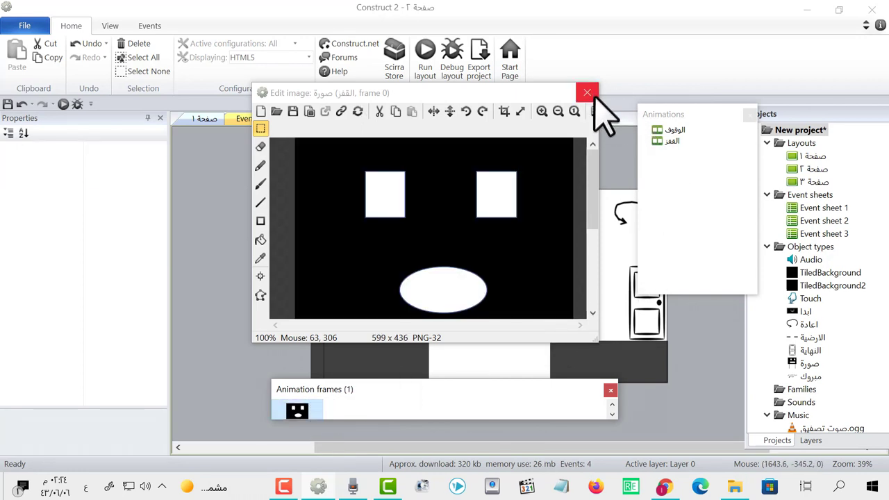
pyautogui.click(588, 93)
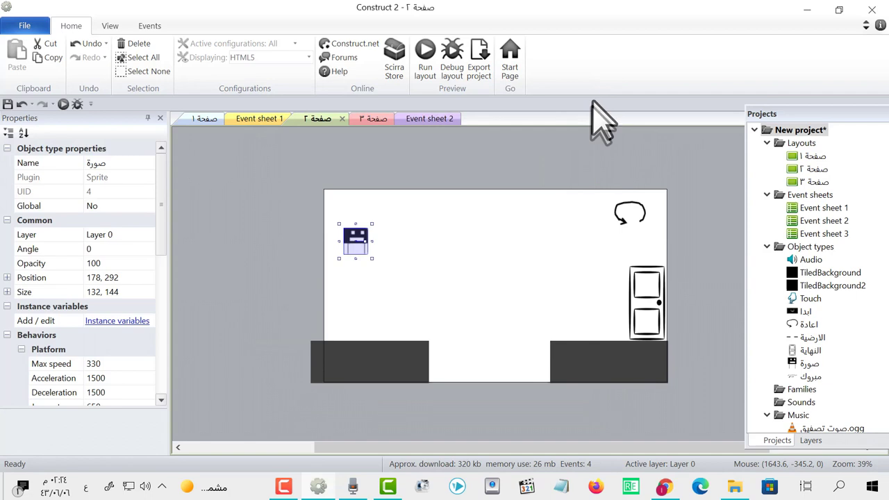
# Preview صفحة ٢, jump and move right to check the animation, then go back to Construct 2
pyautogui.click(421, 57)
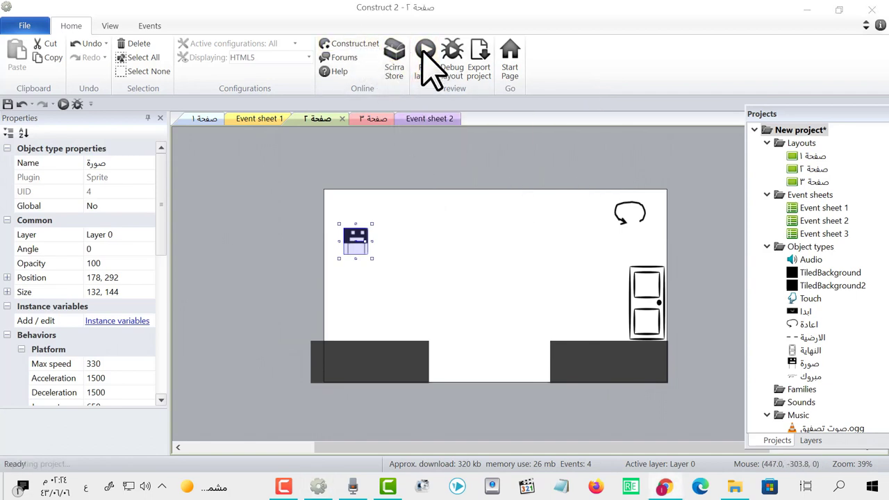
pyautogui.click(424, 207)
pyautogui.click(425, 52)
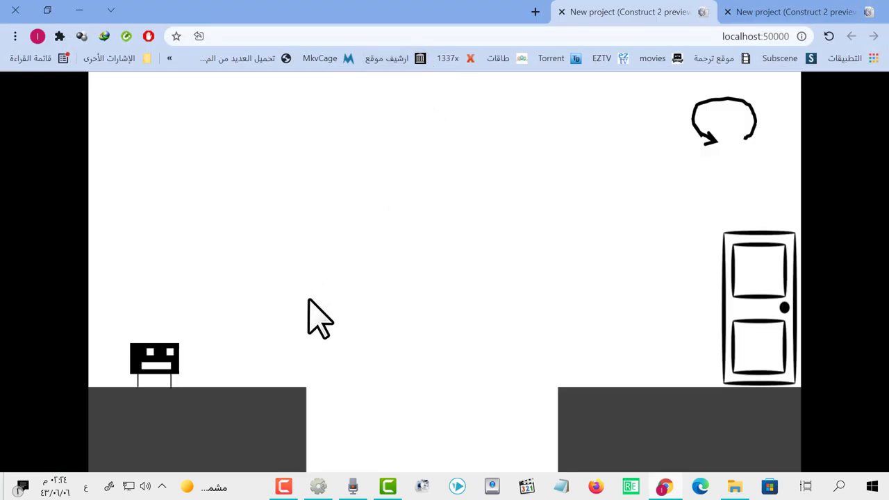
pyautogui.press('Up')
pyautogui.press('Right')
pyautogui.press('Up')
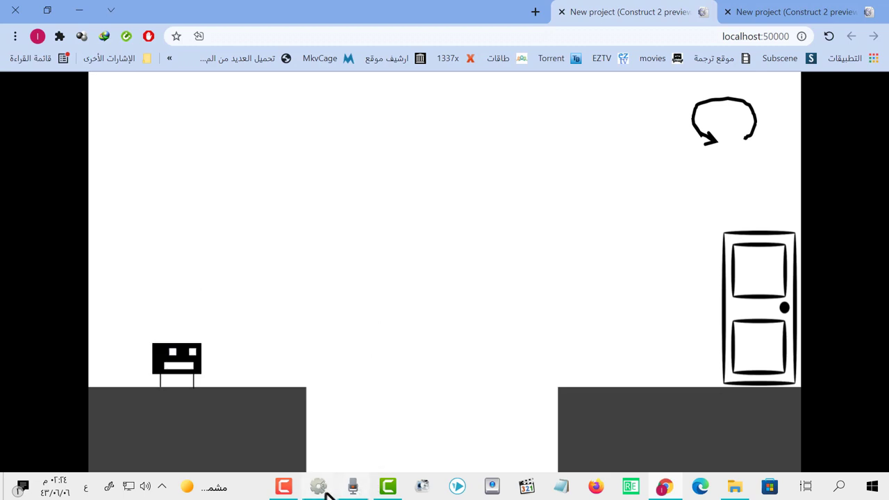
pyautogui.click(321, 488)
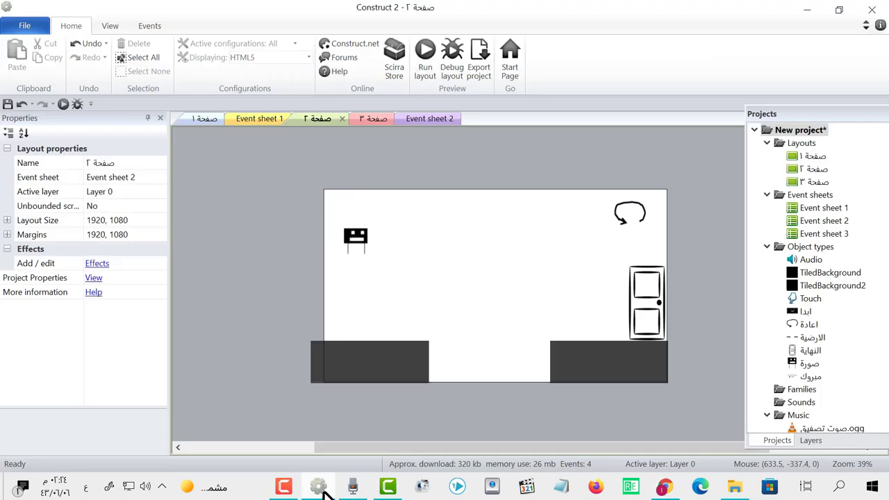
# Add a صورة Platform On jump event, starting an action but cancelling it
pyautogui.doubleClick(822, 221)
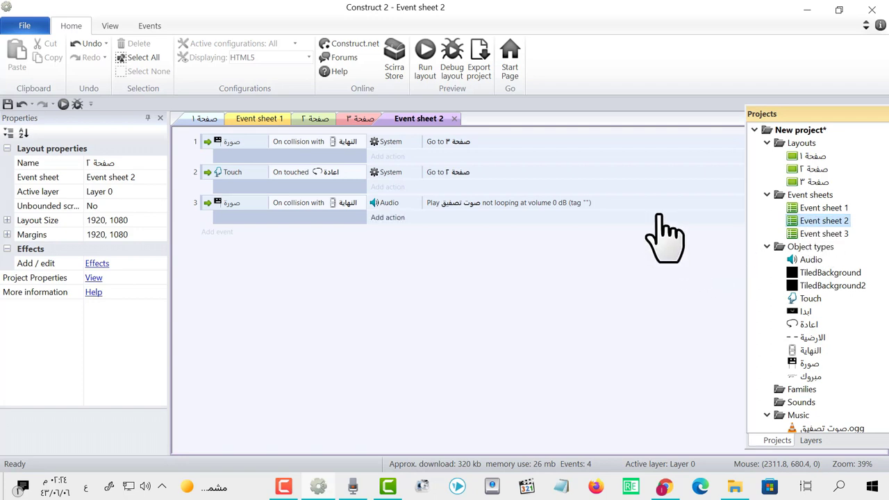
pyautogui.click(212, 232)
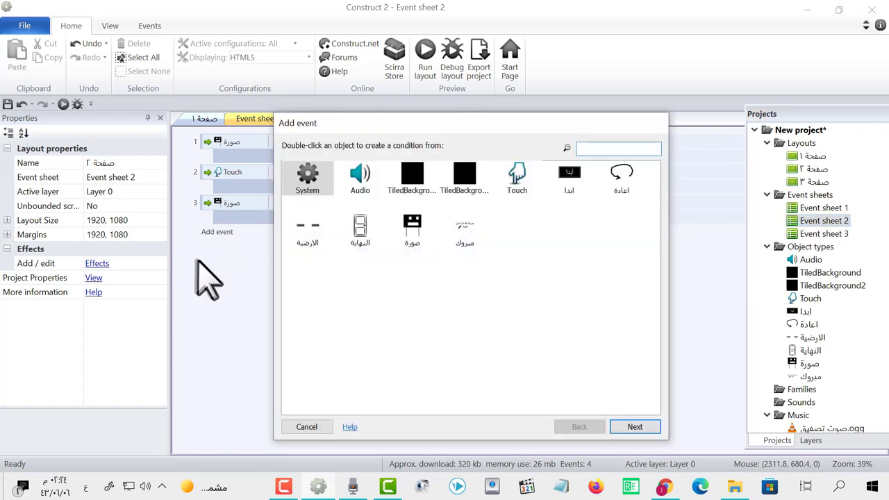
pyautogui.click(417, 216)
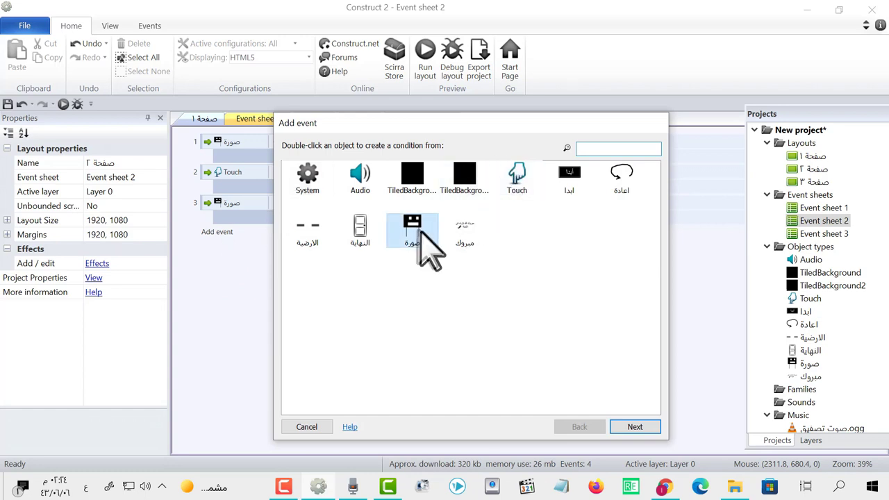
pyautogui.click(644, 425)
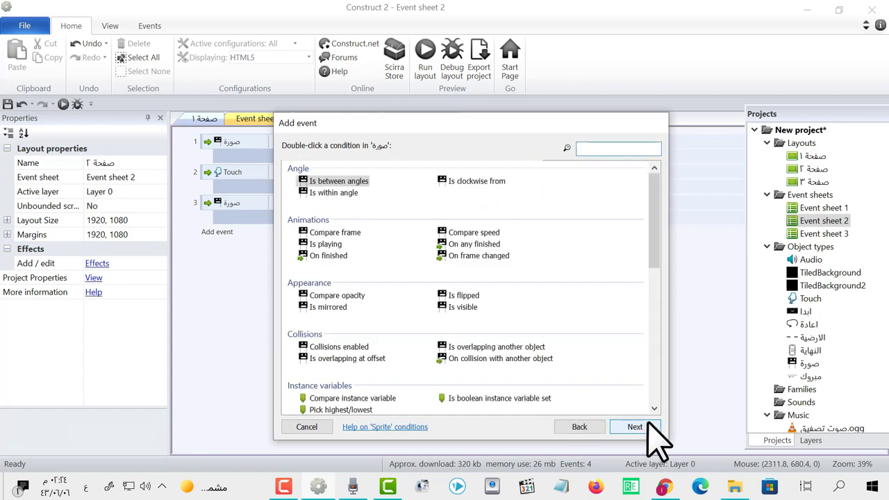
pyautogui.scroll(-5, 514, 312)
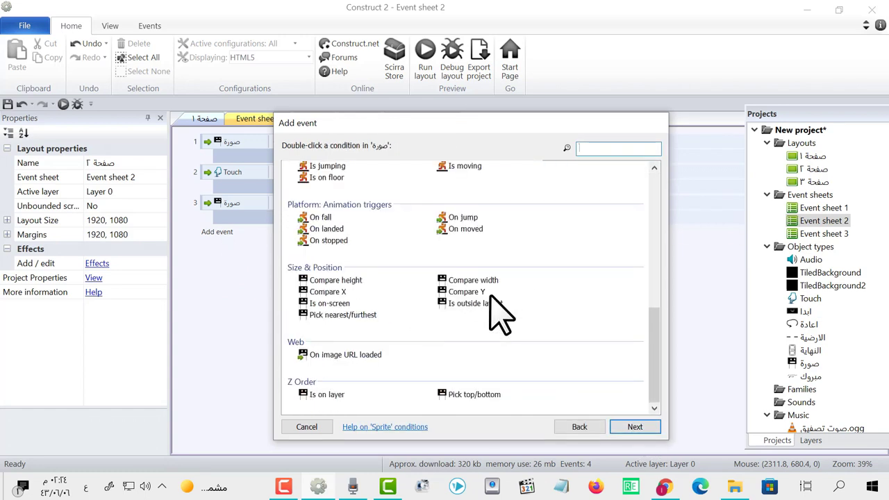
pyautogui.scroll(1, 417, 288)
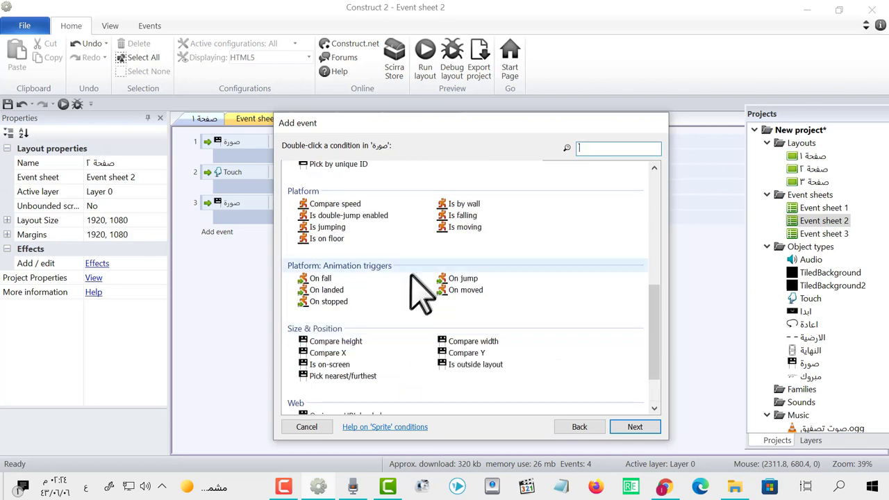
pyautogui.click(460, 279)
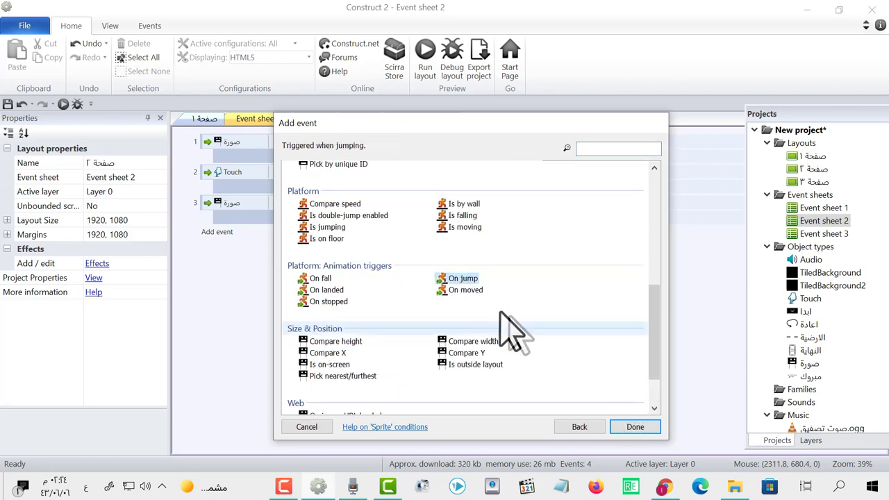
pyautogui.click(634, 426)
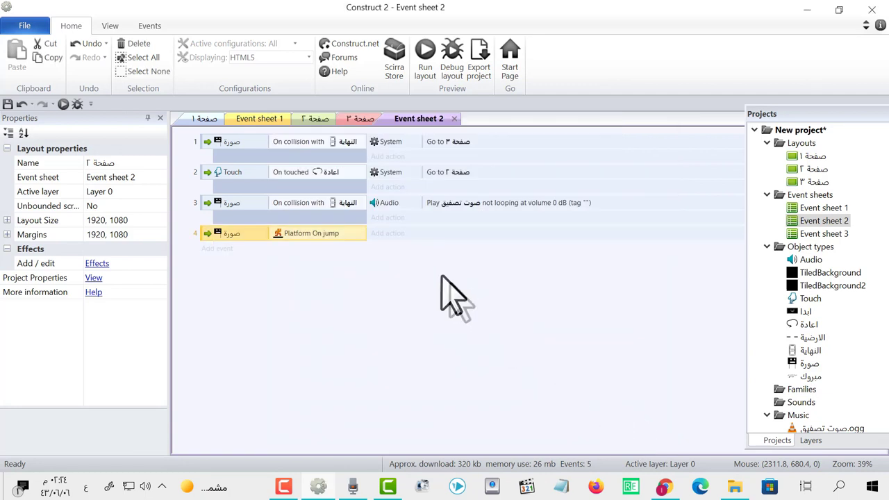
pyautogui.click(405, 235)
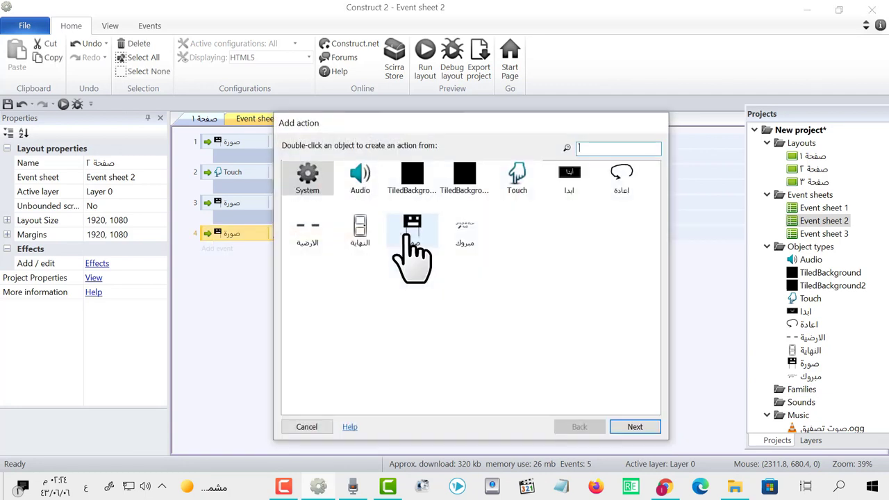
pyautogui.click(413, 235)
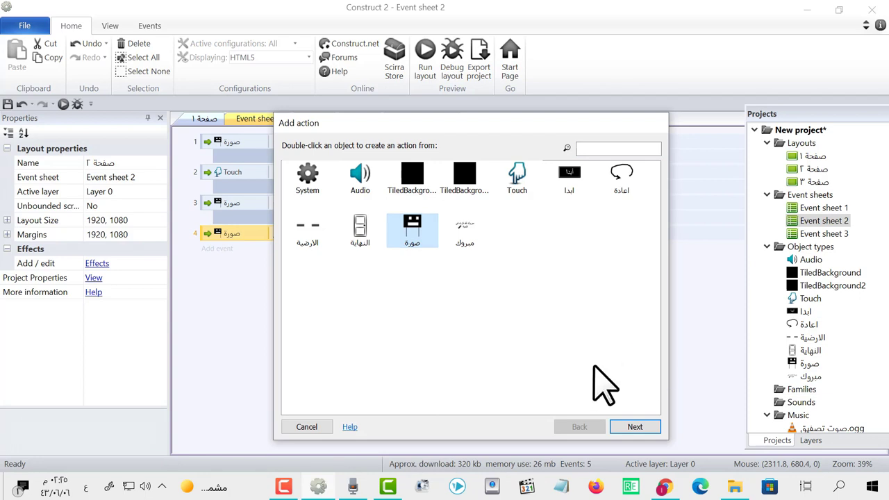
pyautogui.click(635, 427)
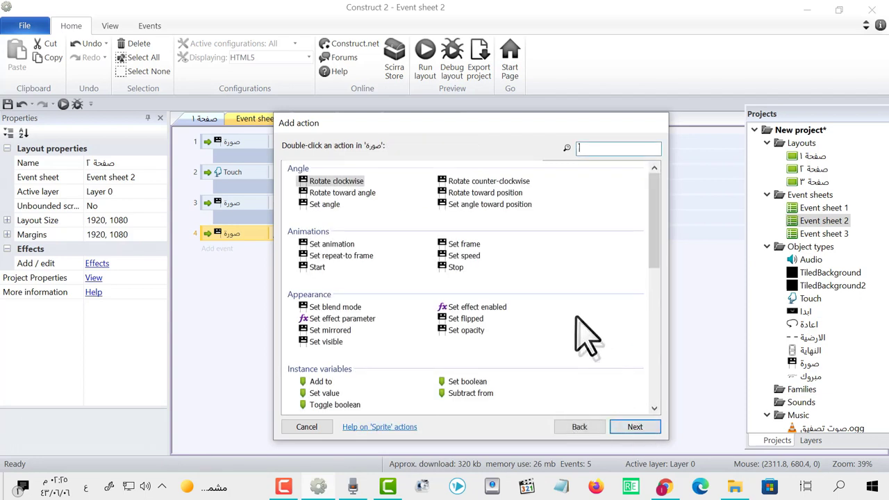
pyautogui.press('Escape')
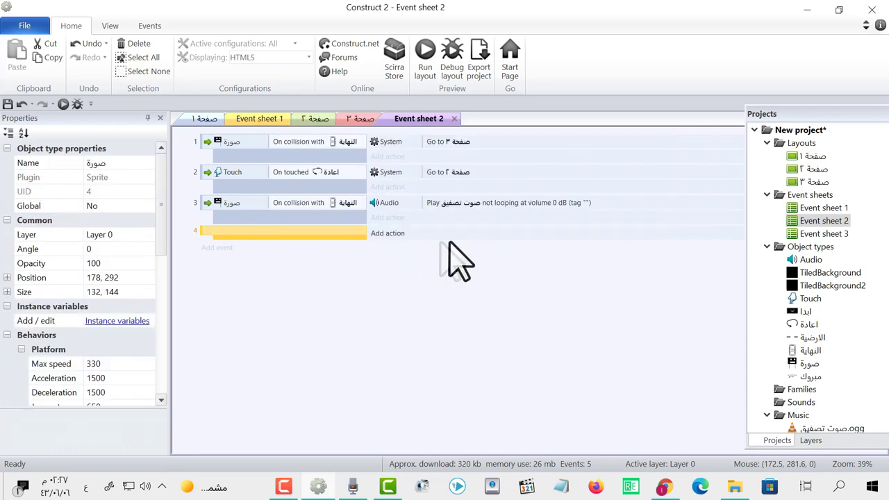
pyautogui.click(314, 275)
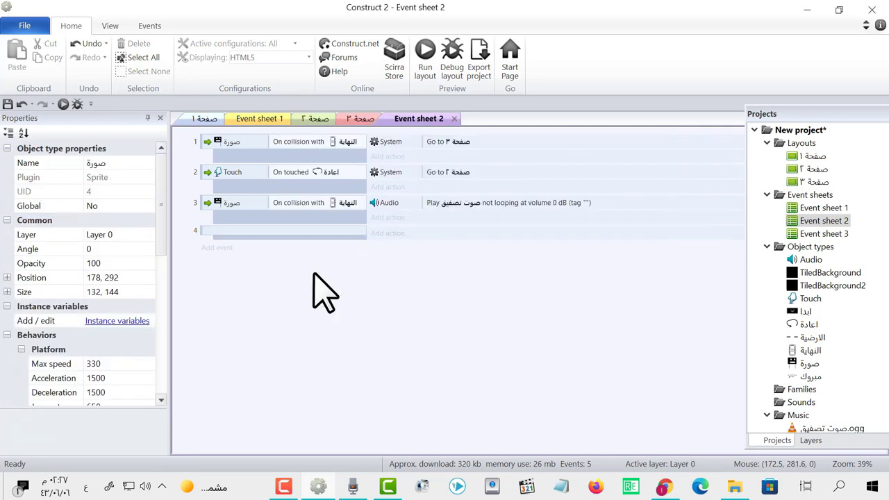
# Add event 5: صورة Platform On jump
pyautogui.click(217, 247)
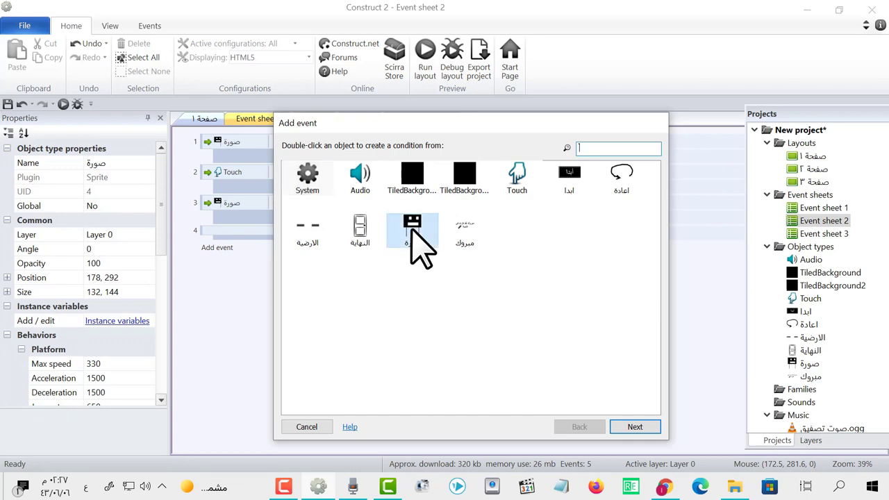
pyautogui.doubleClick(412, 229)
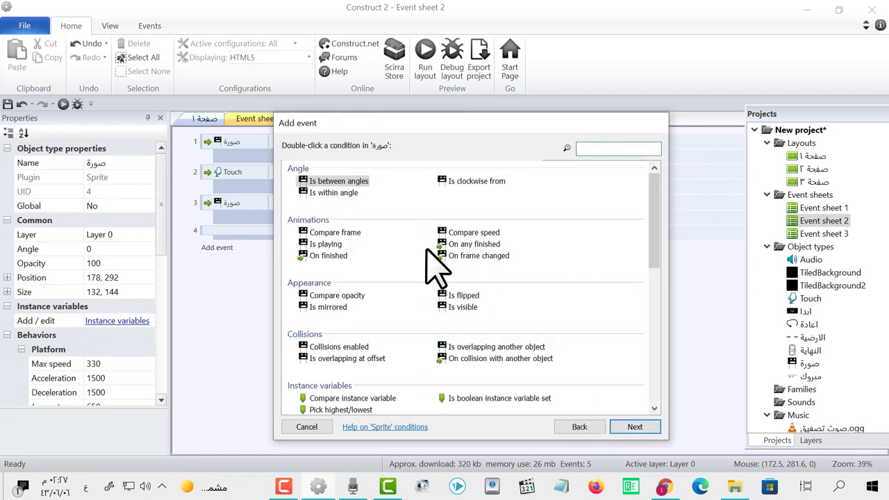
pyautogui.scroll(-5, 444, 327)
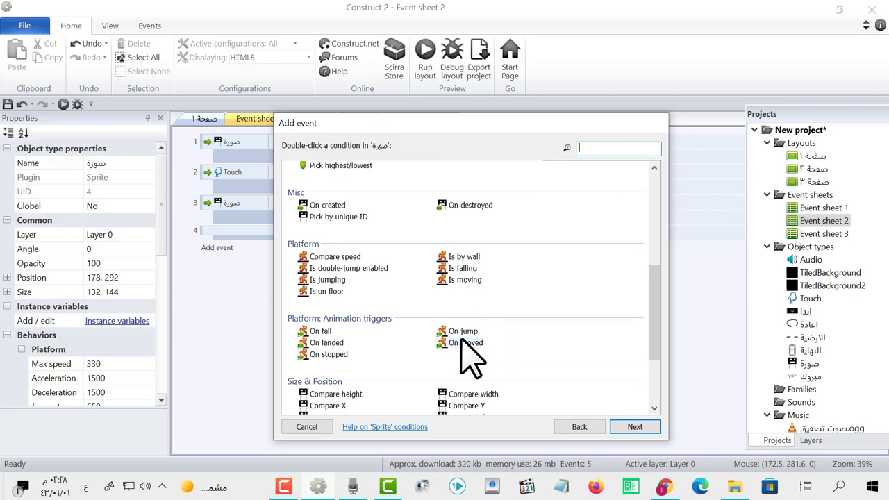
pyautogui.click(464, 332)
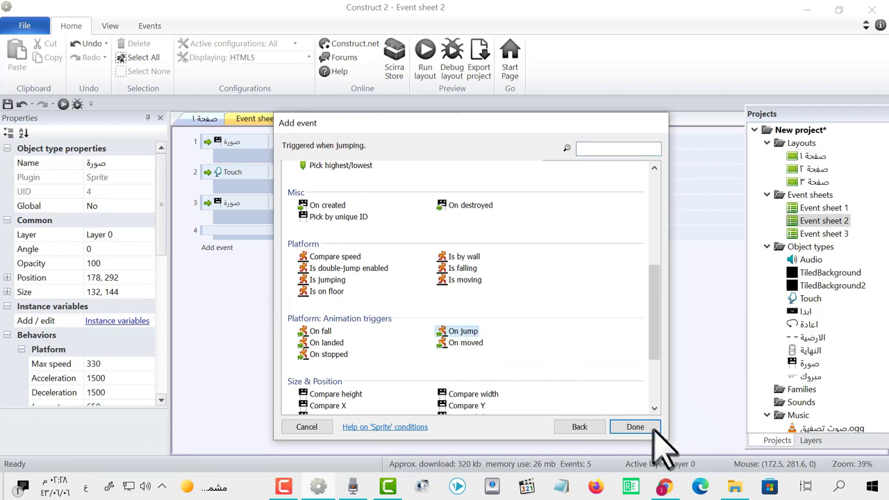
pyautogui.click(650, 427)
# Make event 5 set صورة's animation to "القفز", played from the beginning
pyautogui.click(387, 250)
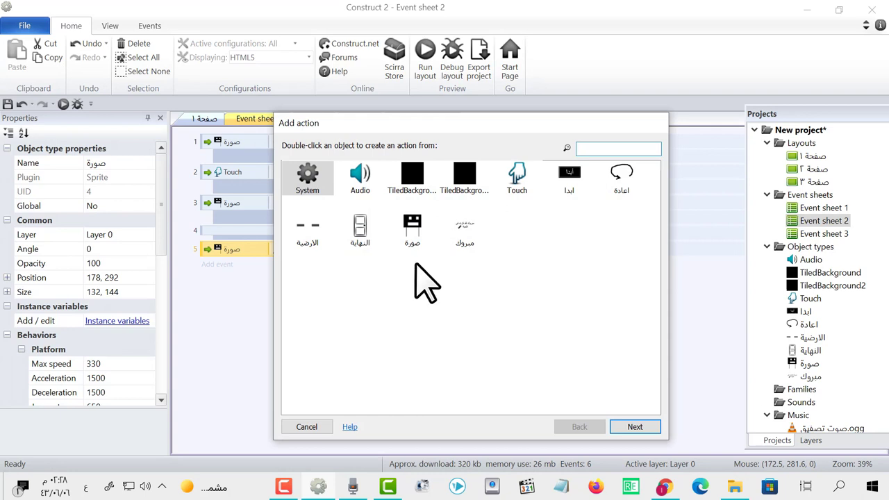
pyautogui.click(411, 229)
pyautogui.click(635, 427)
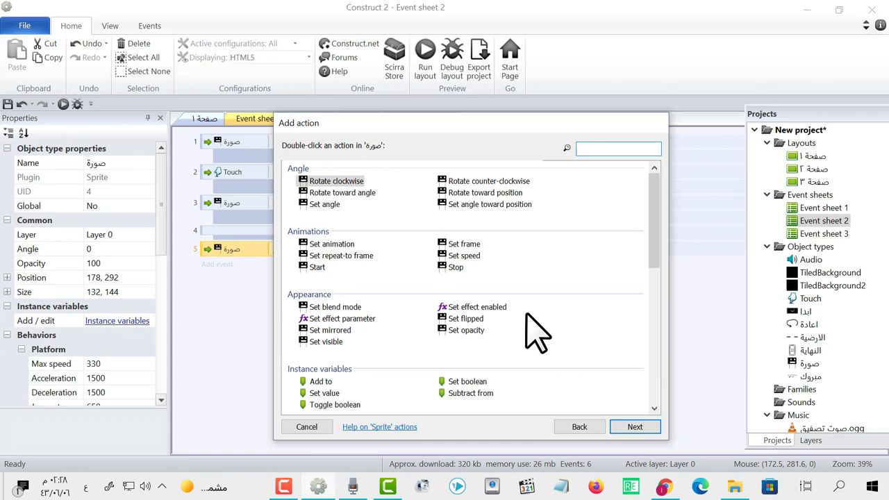
pyautogui.scroll(-2, 535, 332)
pyautogui.scroll(-2, 535, 332)
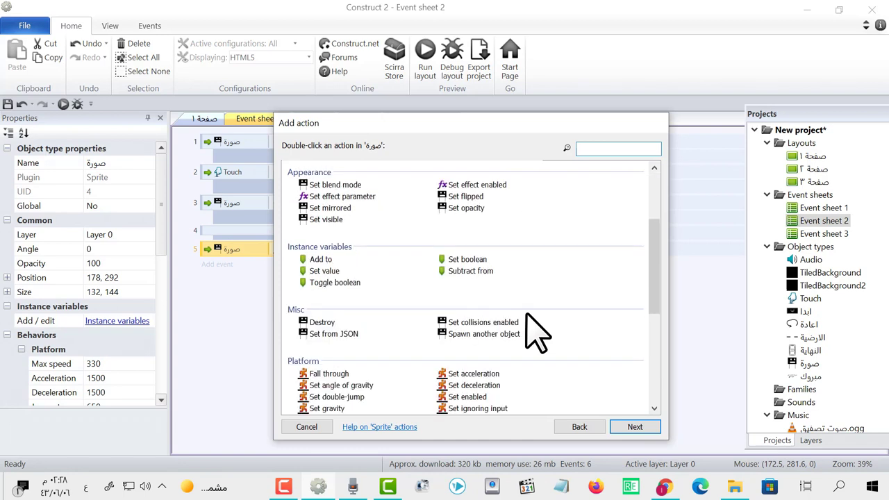
pyautogui.scroll(3, 534, 330)
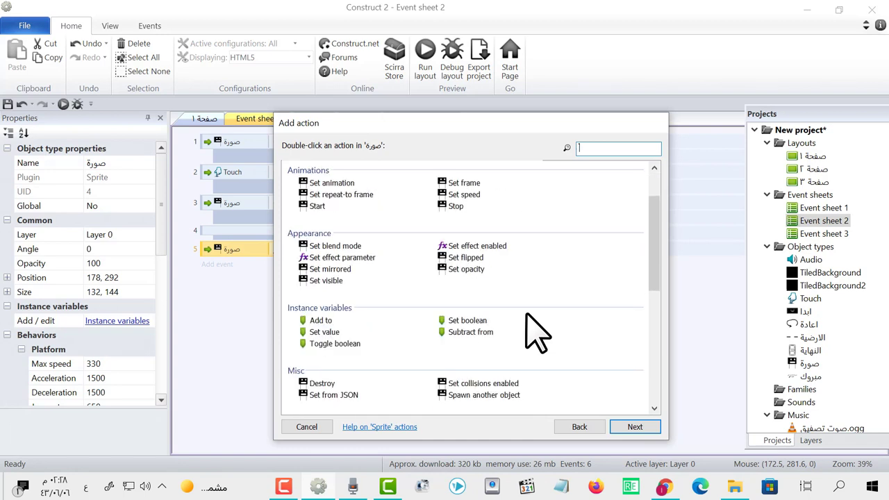
pyautogui.click(332, 244)
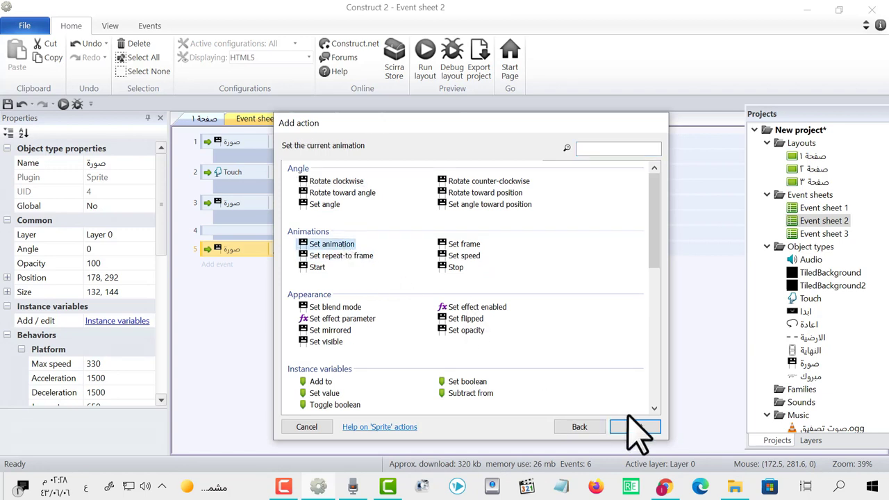
pyautogui.click(635, 426)
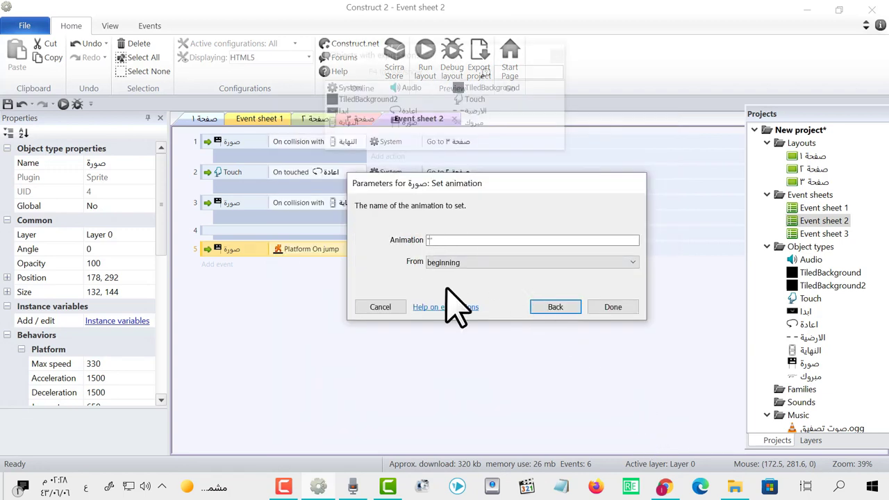
pyautogui.write('"القفز"')
pyautogui.click(613, 308)
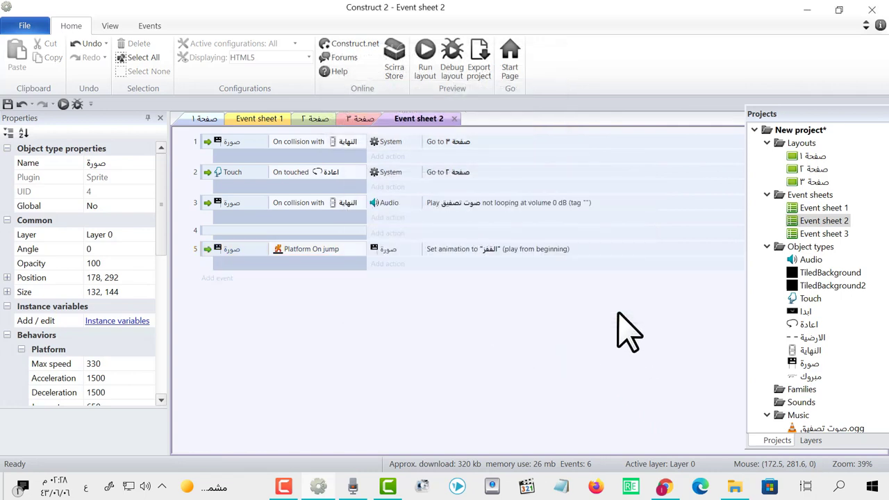
# Preview صفحة ٢, jumping and steering left and right to check the jump animation
pyautogui.click(425, 57)
pyautogui.press('Up')
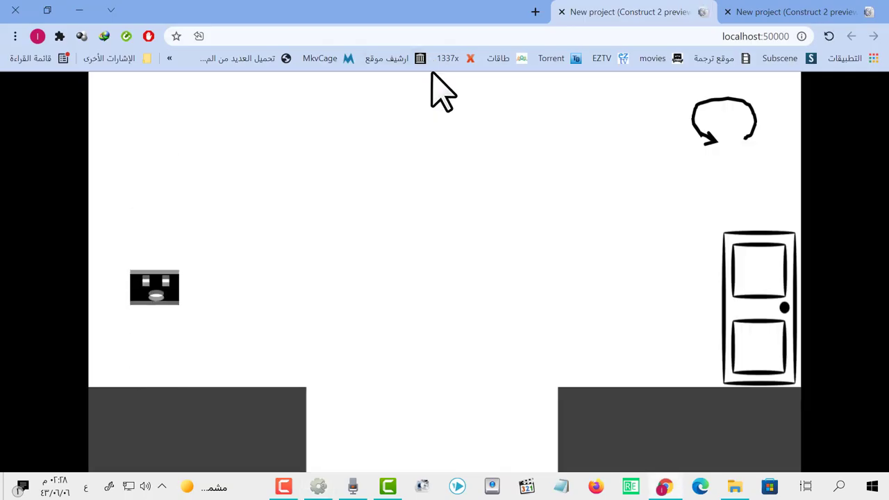
pyautogui.press('Right')
pyautogui.press('Up')
pyautogui.press('Up')
pyautogui.press('Left')
pyautogui.press('Up')
pyautogui.press('Left')
pyautogui.press('Right')
pyautogui.press('Up')
pyautogui.press('Left')
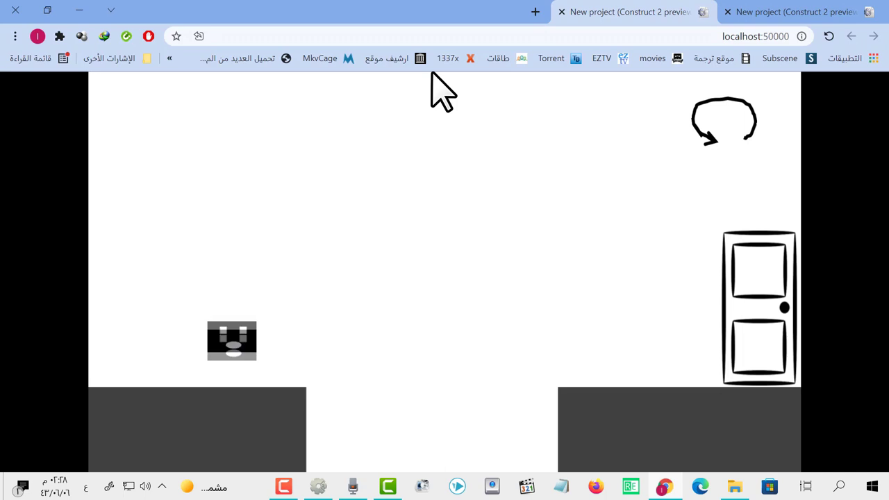
pyautogui.click(317, 487)
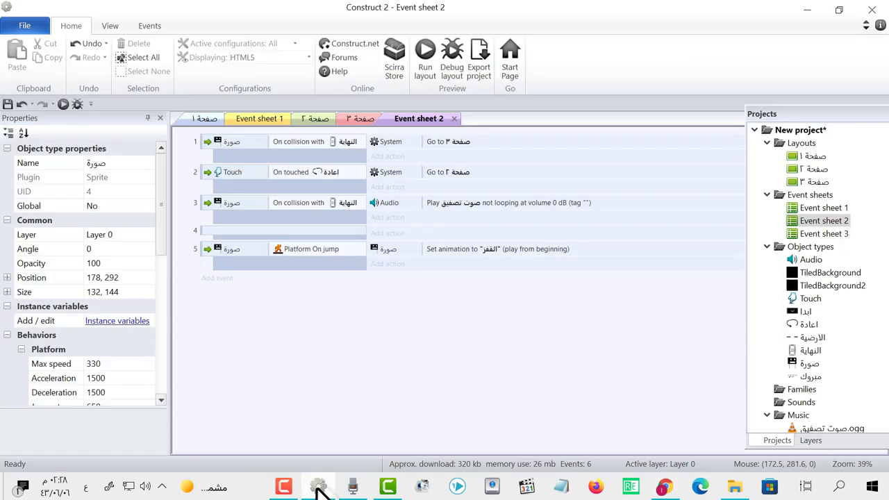
# Cancel a new event, check صورة's animations in the image editor, and reopen Event sheet 2
pyautogui.click(212, 279)
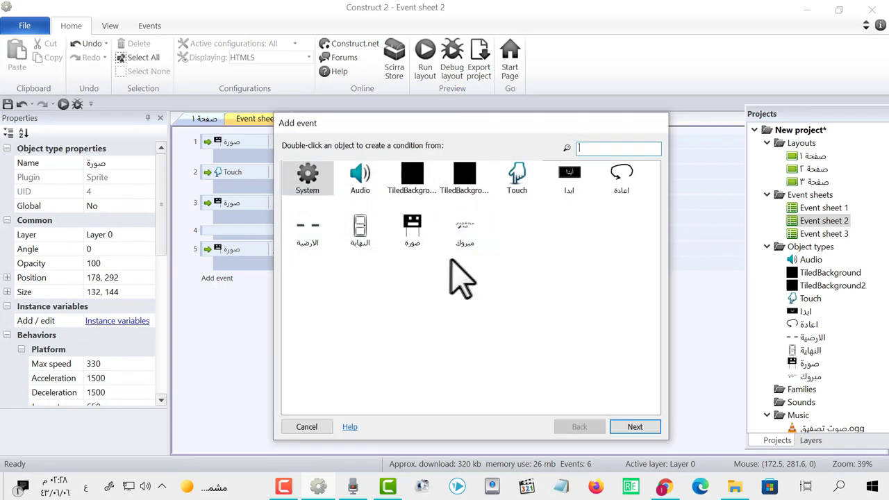
pyautogui.click(309, 427)
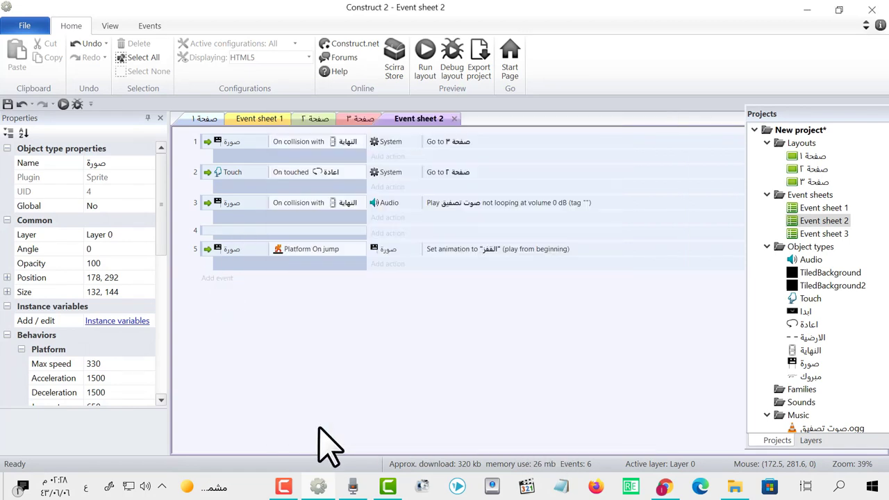
pyautogui.doubleClick(812, 169)
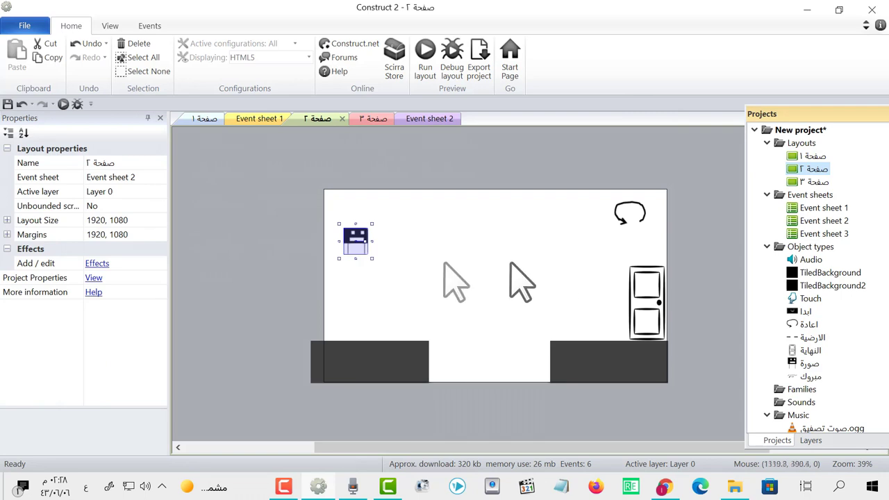
pyautogui.doubleClick(357, 234)
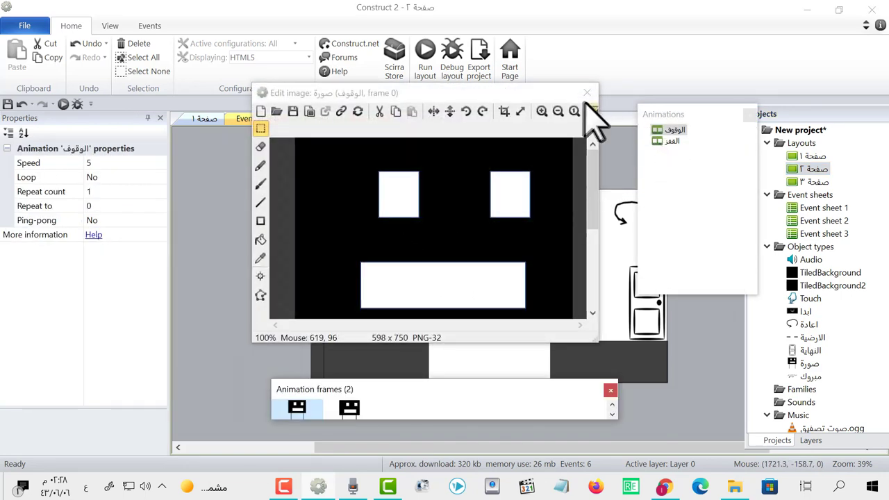
pyautogui.click(590, 92)
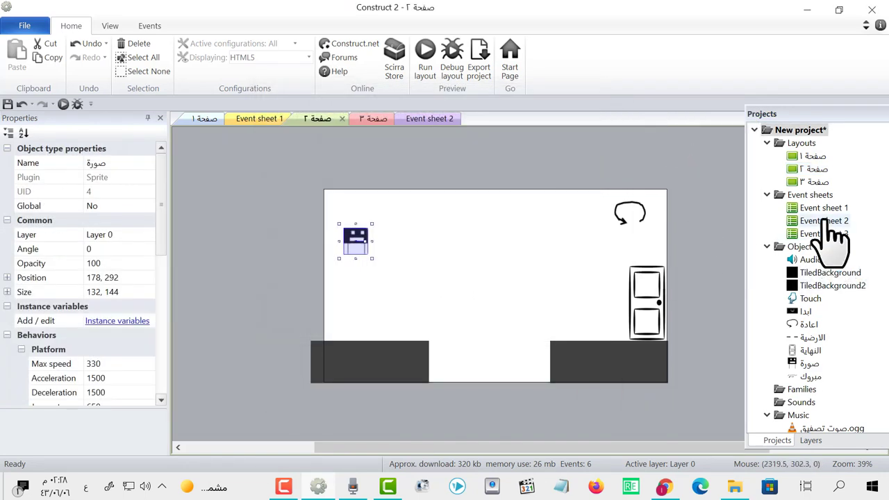
pyautogui.doubleClick(830, 221)
# Add event 6: صورة Platform On landed
pyautogui.click(222, 281)
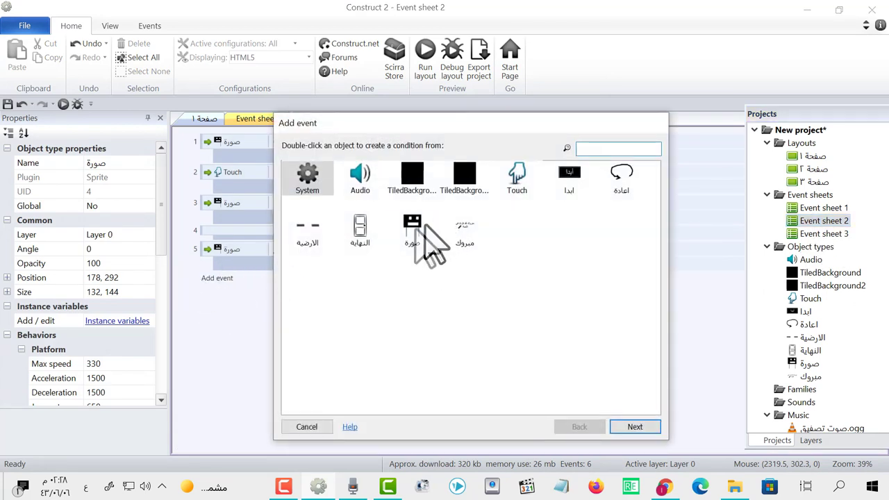
pyautogui.click(416, 224)
pyautogui.click(635, 427)
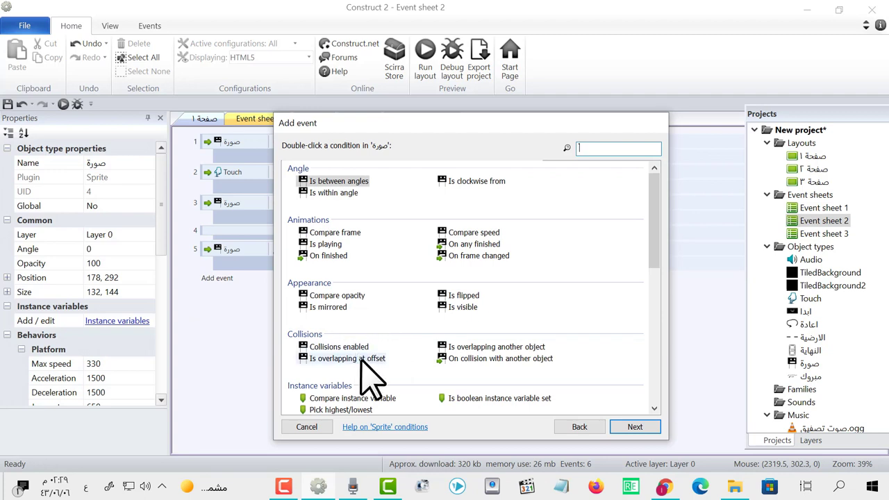
pyautogui.scroll(-7, 373, 384)
pyautogui.scroll(-2, 373, 384)
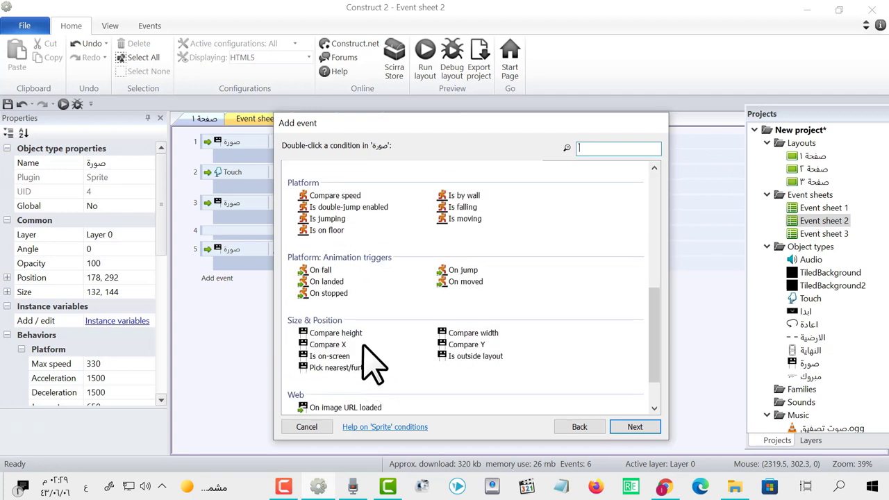
pyautogui.click(337, 281)
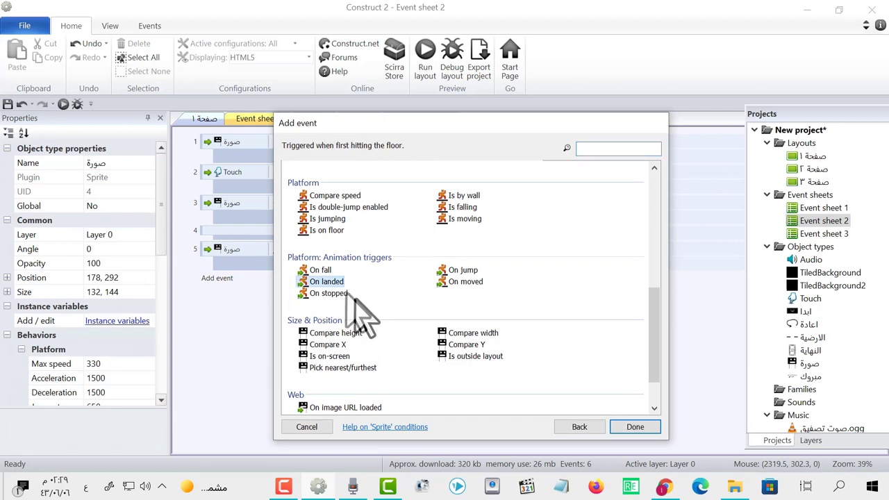
pyautogui.click(636, 427)
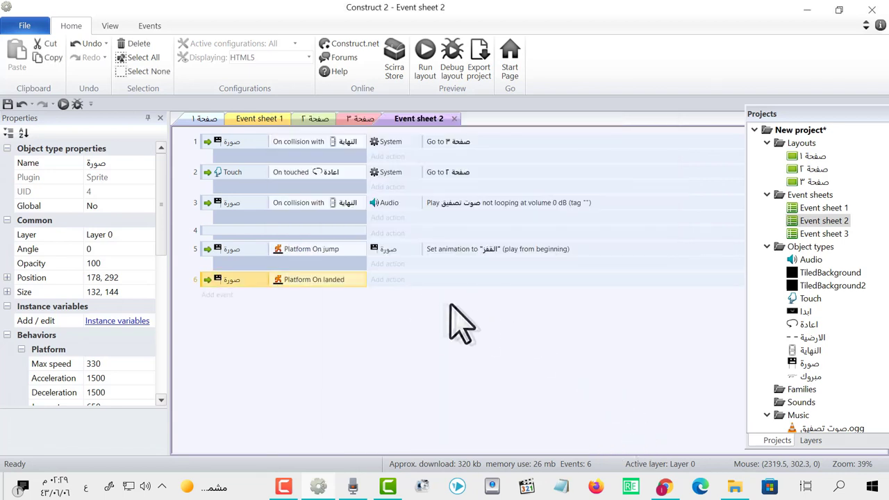
pyautogui.click(395, 282)
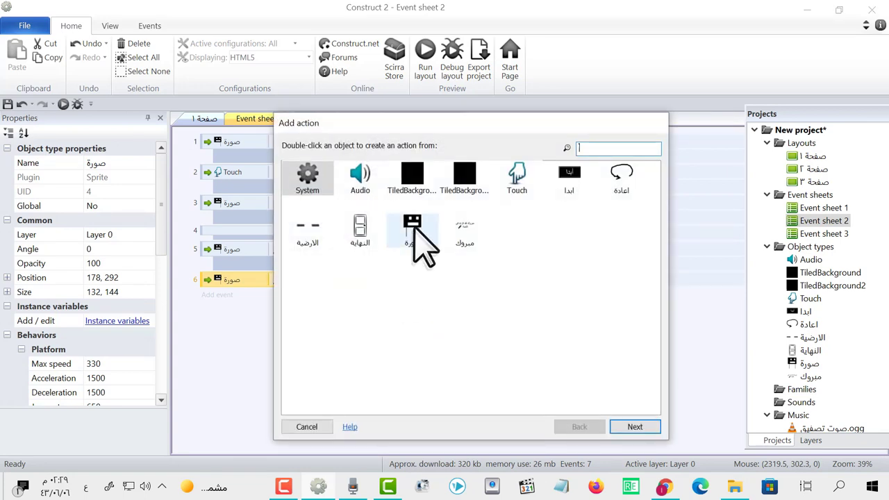
# Make the On landed event set صورة's animation to "الوقوف", played from the beginning
pyautogui.click(413, 223)
pyautogui.click(636, 427)
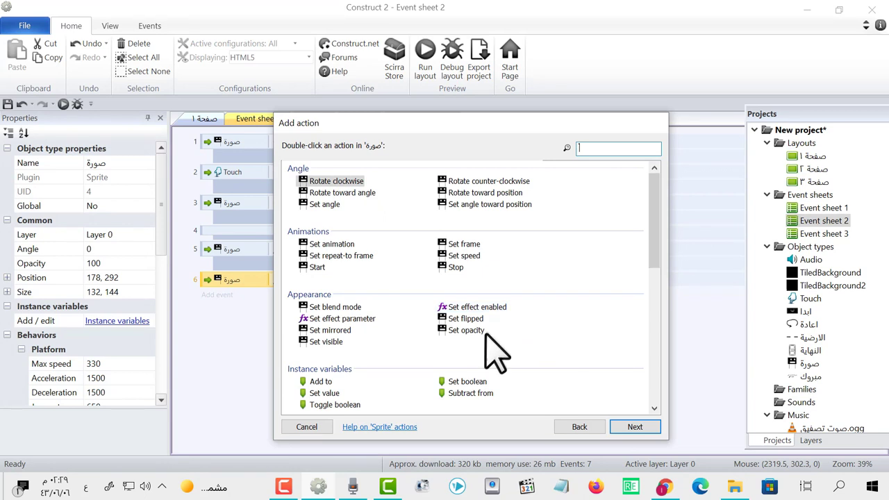
pyautogui.scroll(-2, 440, 357)
pyautogui.scroll(-2, 442, 357)
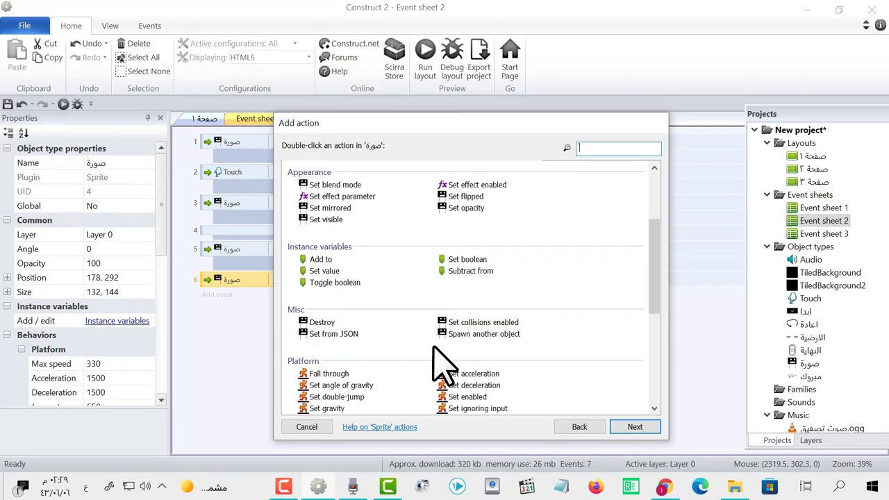
pyautogui.scroll(4, 440, 361)
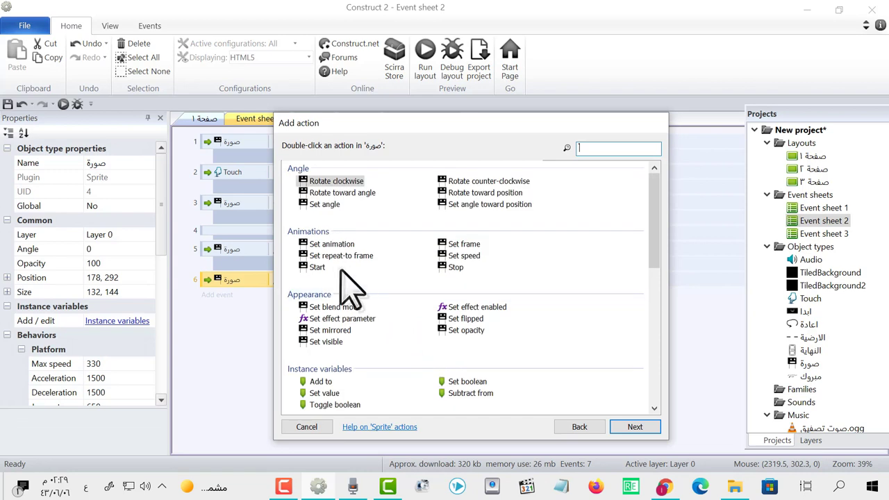
pyautogui.click(332, 244)
pyautogui.click(633, 426)
pyautogui.write('"الوقوف"')
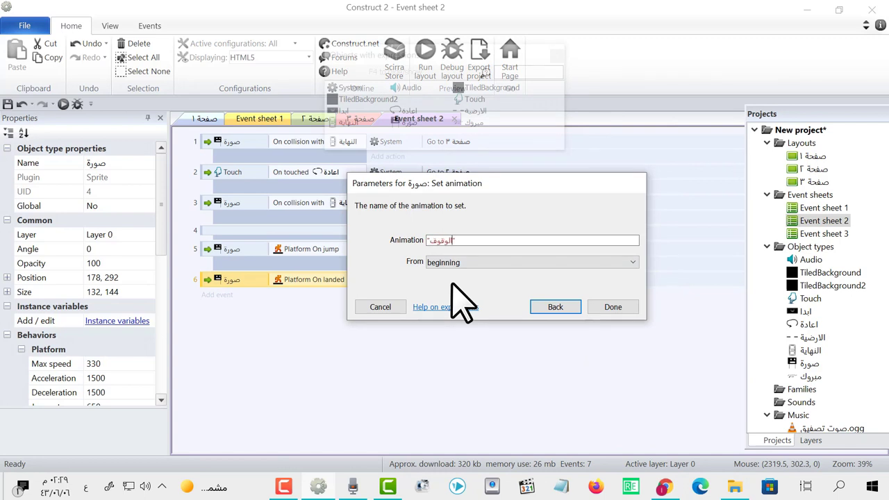
pyautogui.click(615, 307)
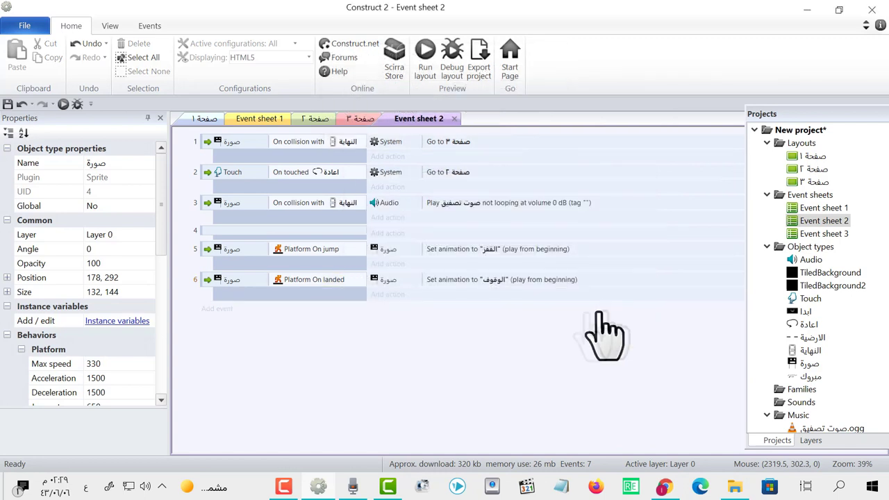
# Check that the character's الوقوف animation has two frames, then run the صفحة ٢ layout preview
pyautogui.doubleClick(811, 168)
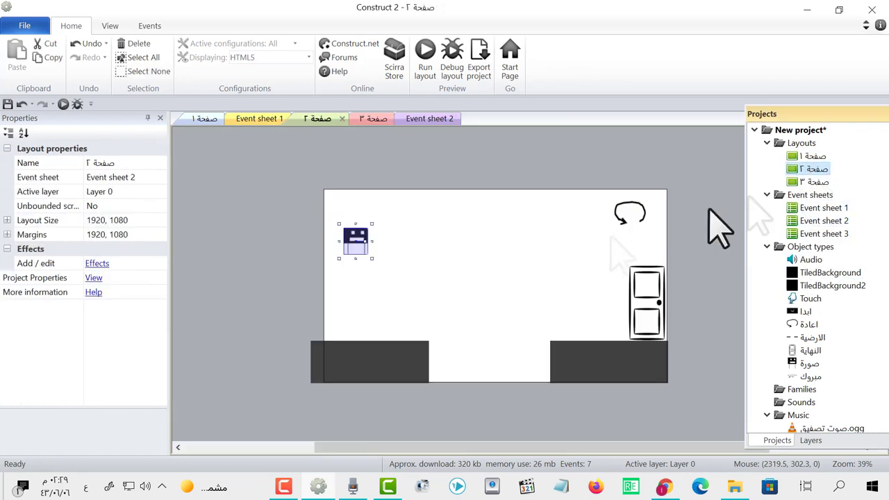
pyautogui.doubleClick(357, 238)
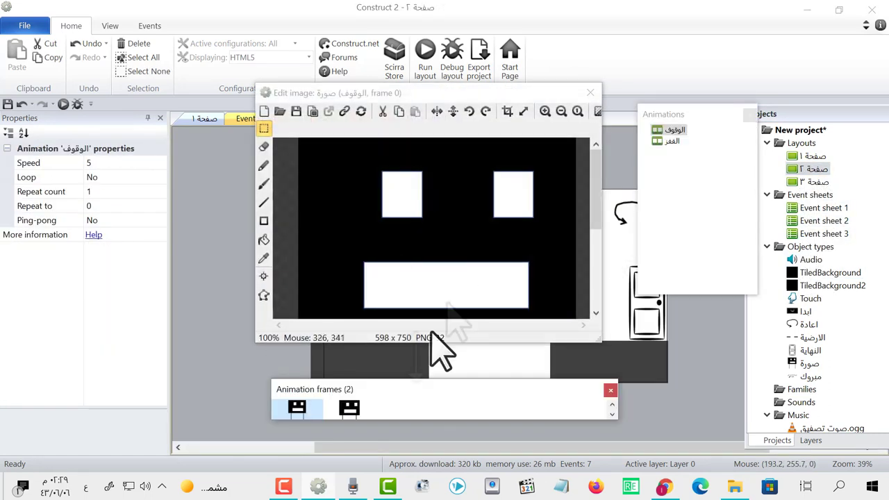
pyautogui.click(590, 92)
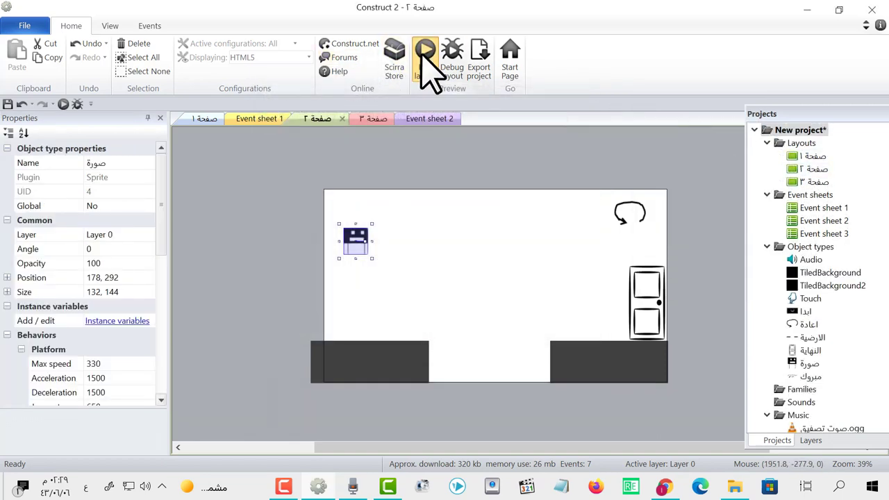
pyautogui.click(425, 52)
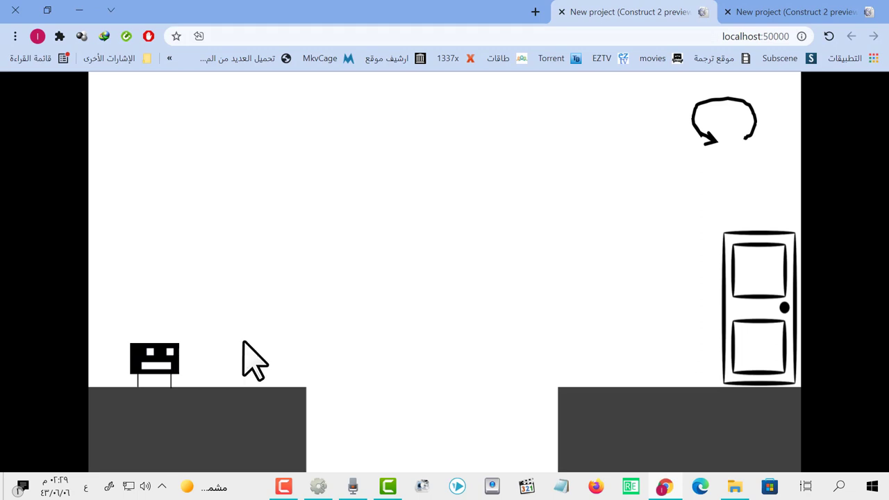
# Walk the character right and left and make it jump, then return to the editor
pyautogui.press('Right')
pyautogui.press('Left')
pyautogui.press('Up')
pyautogui.hotkey('alt', 'Tab')
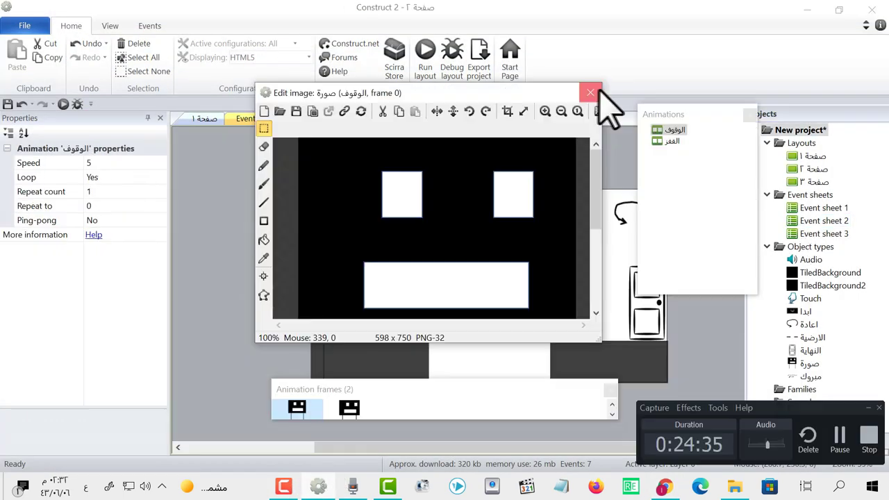
# Set the الوقوف animation to loop with ping-pong left at No, then rerun the preview
pyautogui.click(591, 93)
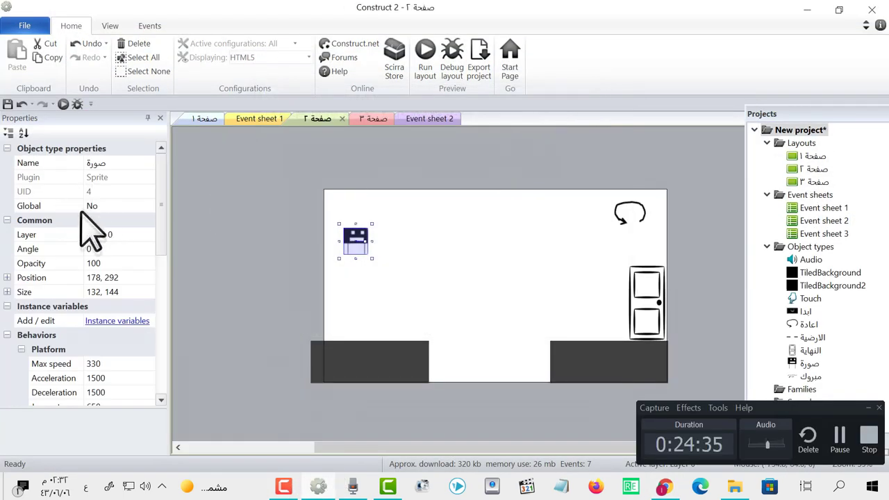
pyautogui.doubleClick(358, 240)
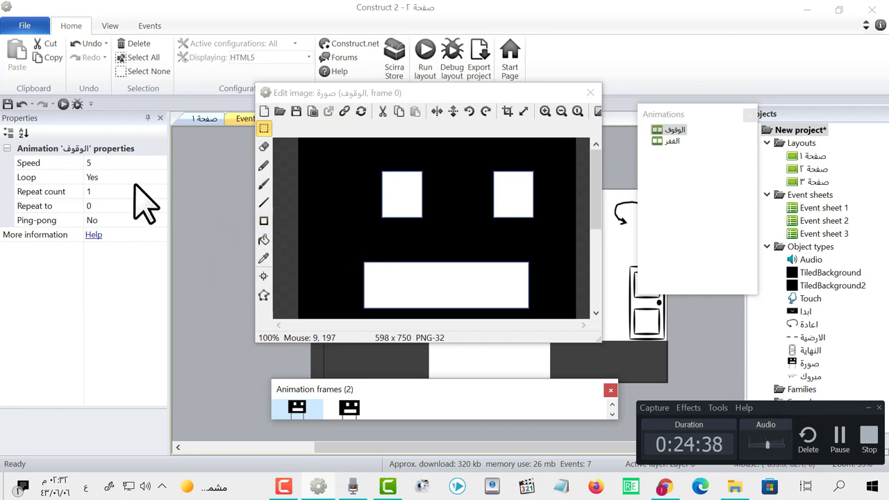
pyautogui.click(161, 192)
pyautogui.click(160, 178)
pyautogui.click(131, 224)
pyautogui.click(144, 221)
pyautogui.click(160, 220)
pyautogui.click(161, 220)
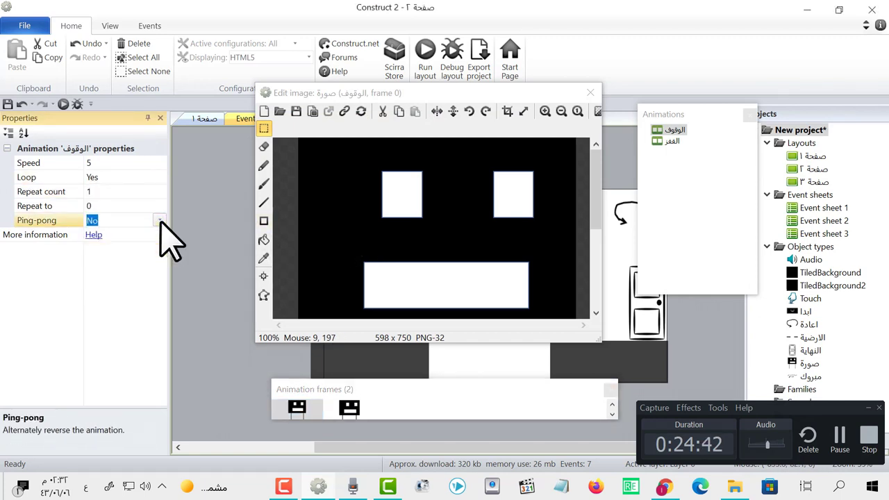
pyautogui.click(591, 92)
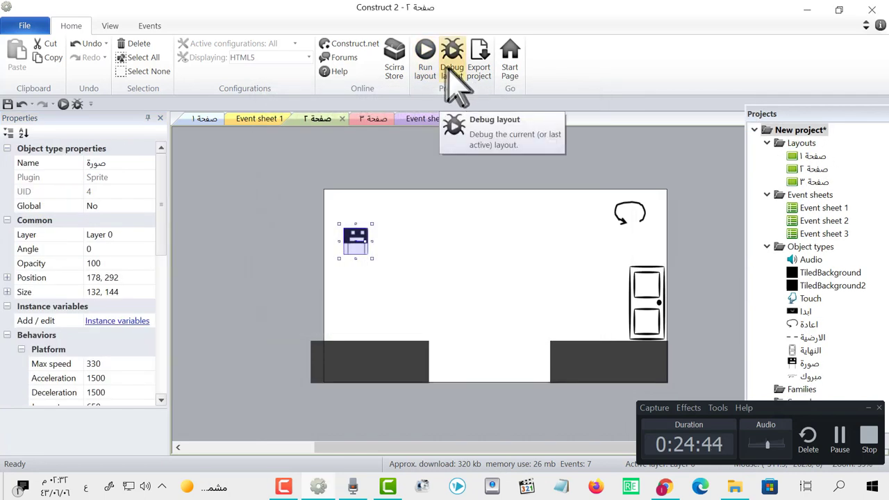
pyautogui.click(425, 47)
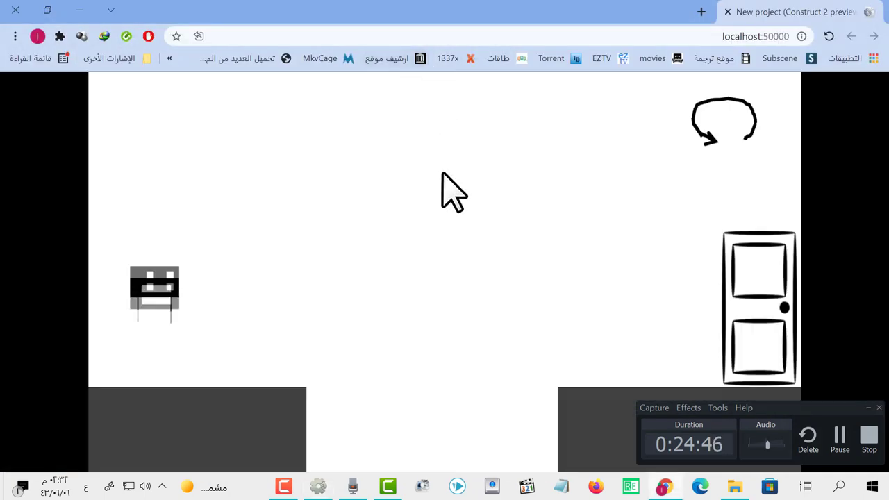
# Jump and walk right across the gap to the door, reaching the مبروك win screen
pyautogui.press('Up')
pyautogui.press('Right')
pyautogui.press('Right')
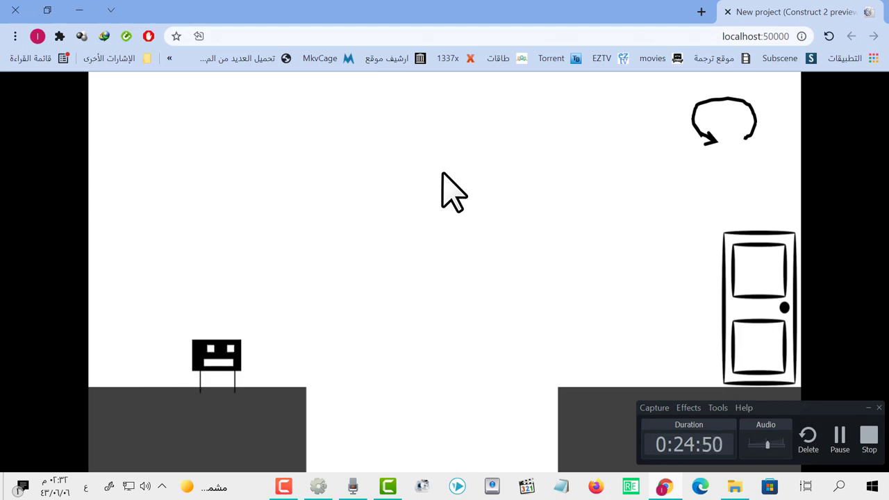
pyautogui.press('Up')
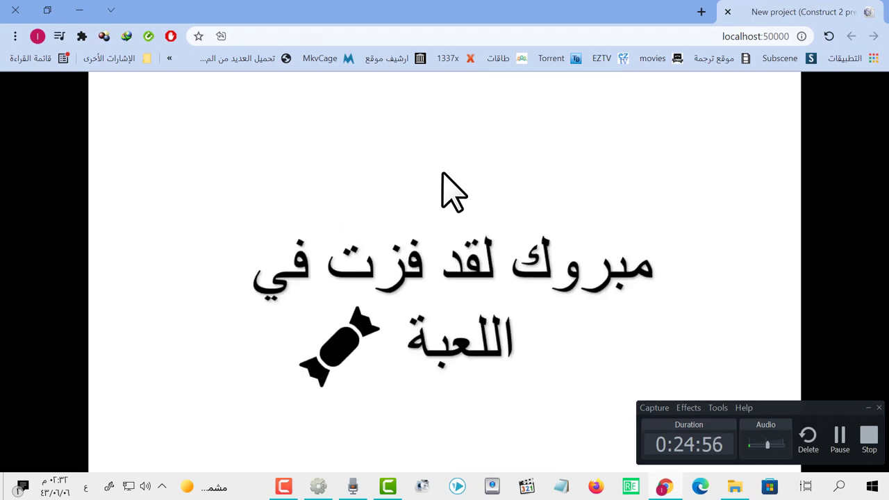
pyautogui.click(7, 8)
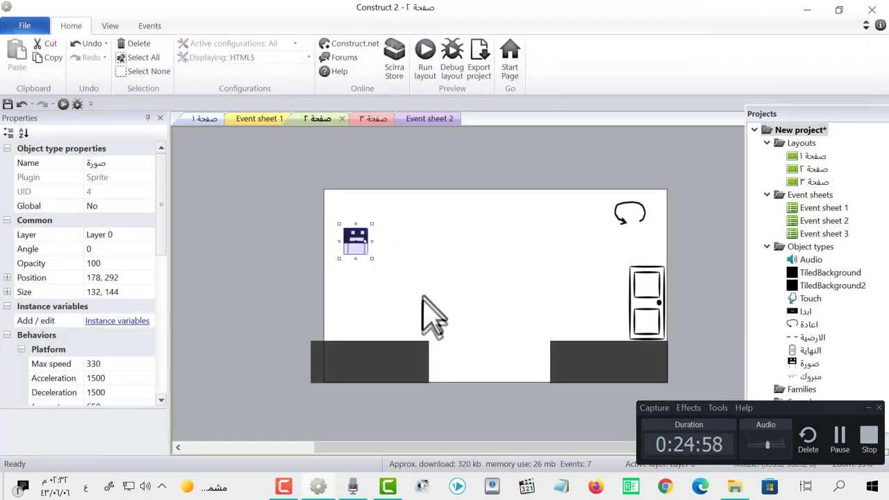